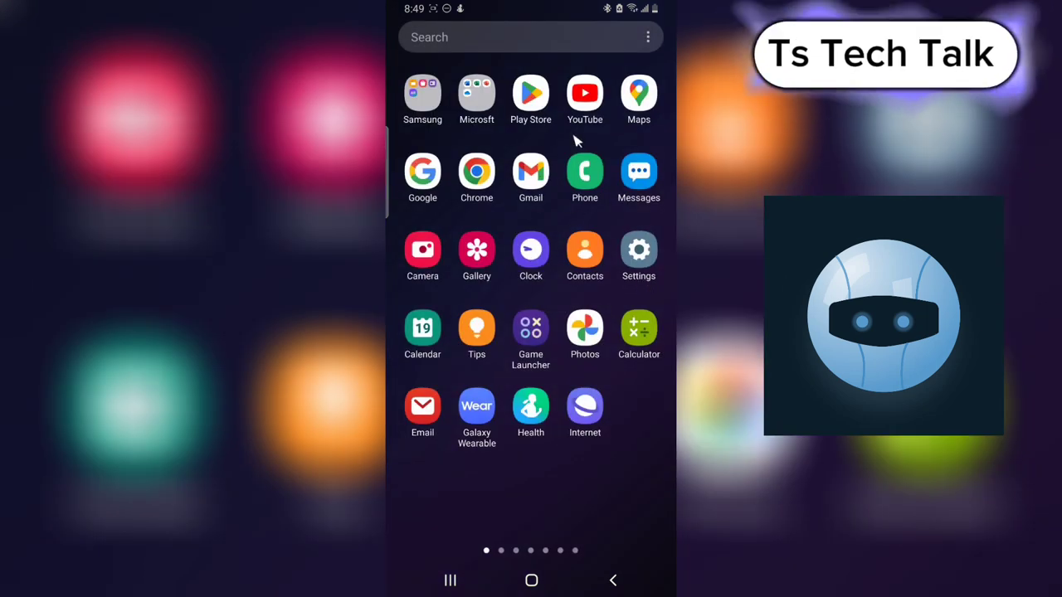
- Search Google Maps for 'intrinsic cafe' and expand, then collapse, its place card
left_click(647, 98)
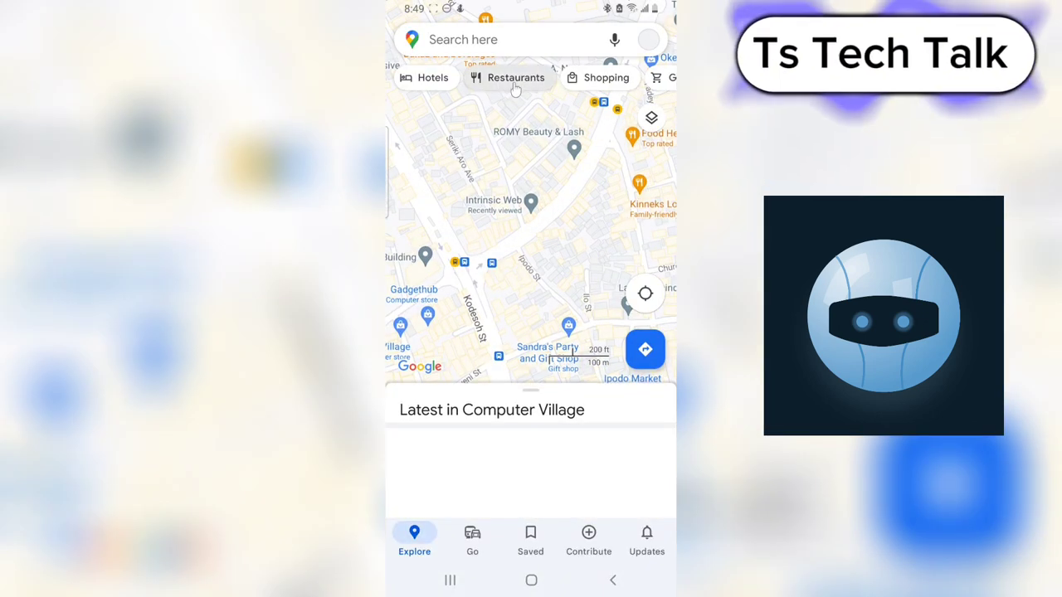
left_click(493, 40)
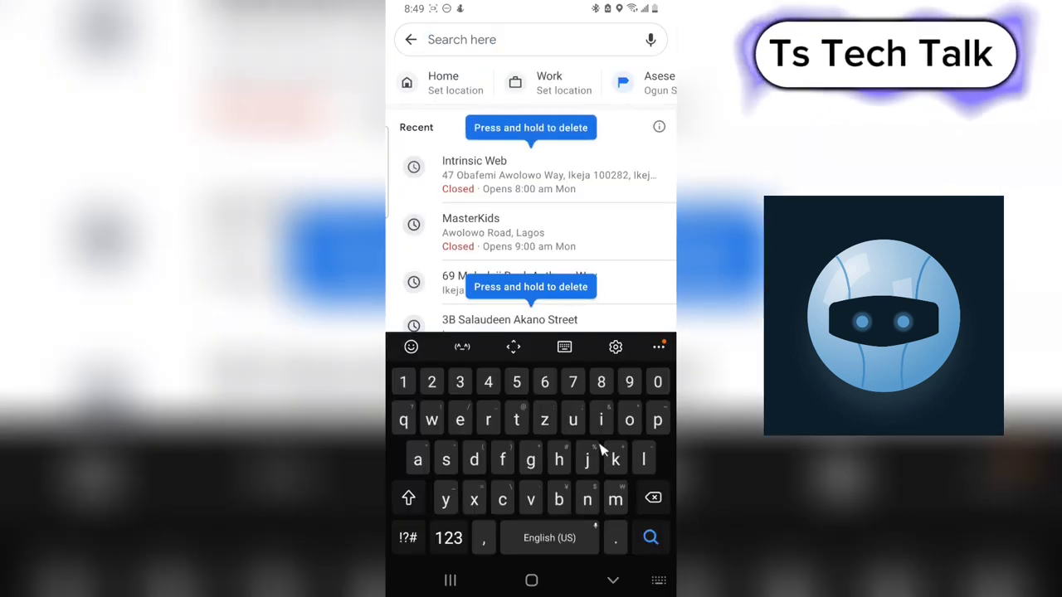
left_click(603, 423)
left_click(587, 498)
type("tr")
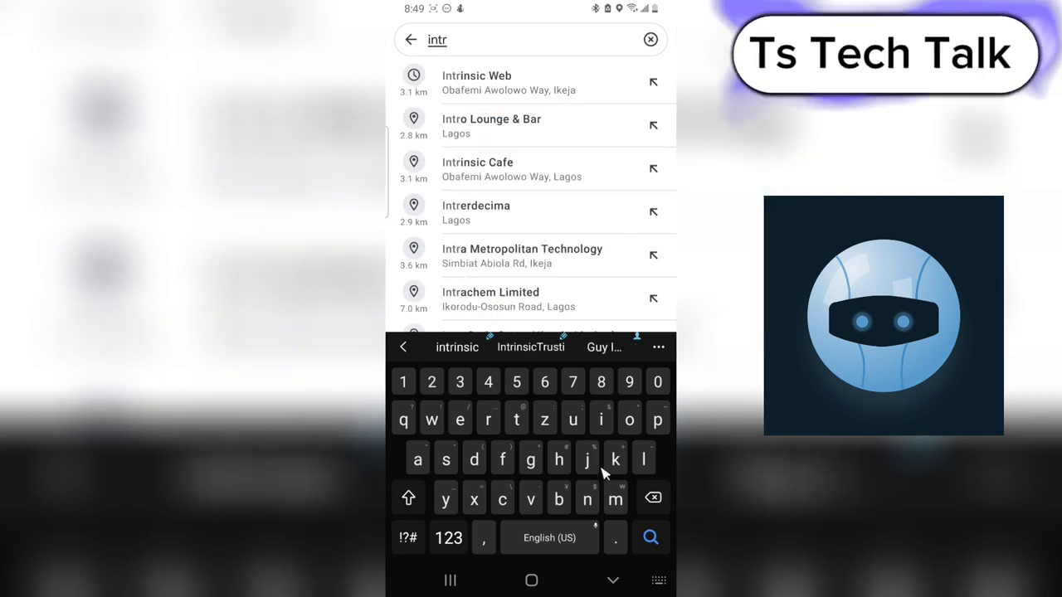
type("insic cafe")
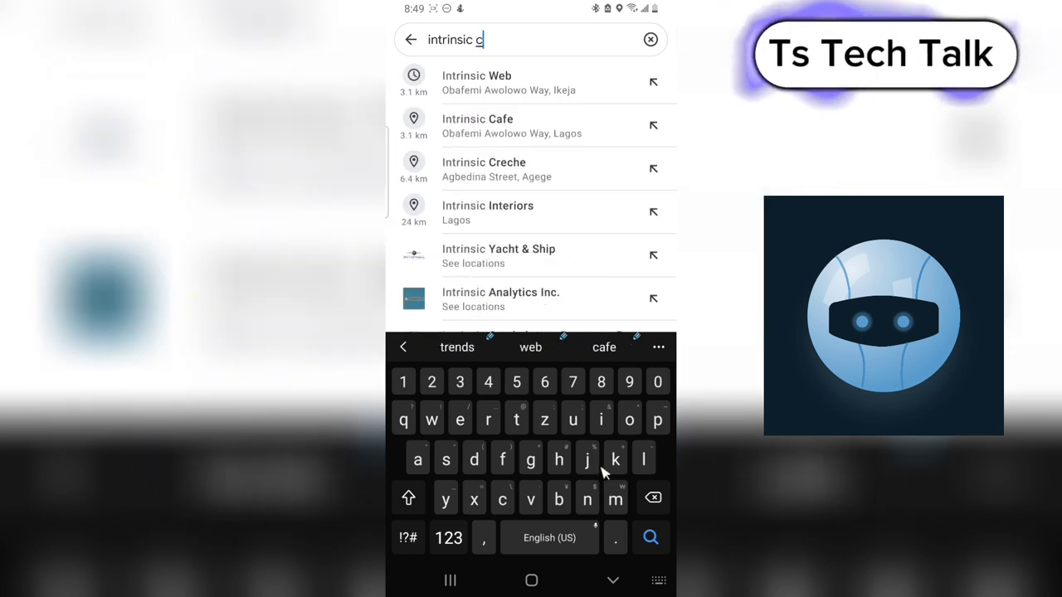
left_click(650, 537)
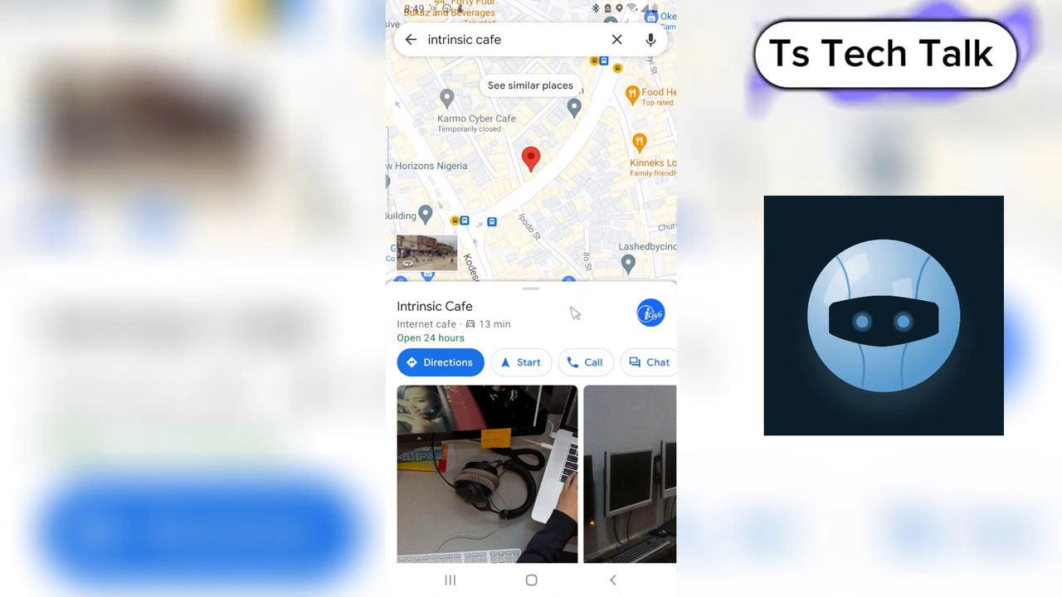
left_click_drag(553, 280, 535, 246)
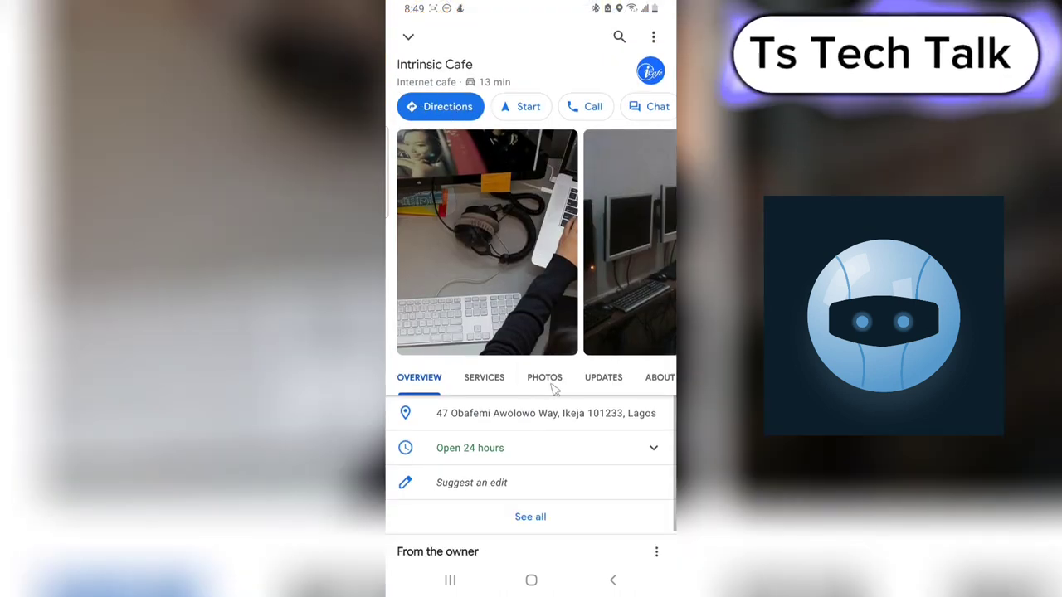
left_click_drag(507, 83, 554, 277)
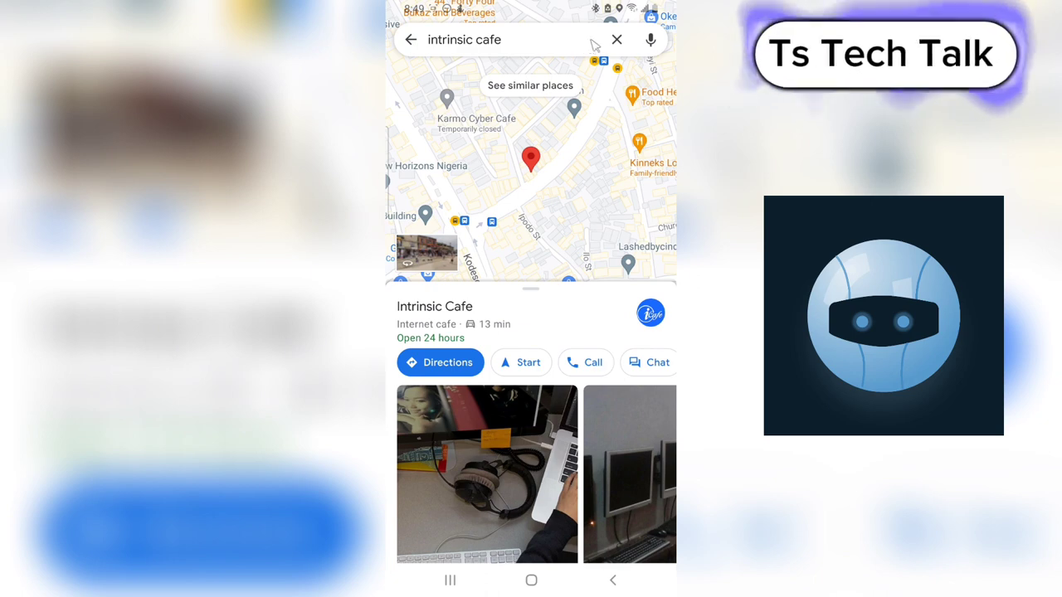
- Switch to Chrome and rerun the 'intrinsic cafe' search from history
left_click(451, 581)
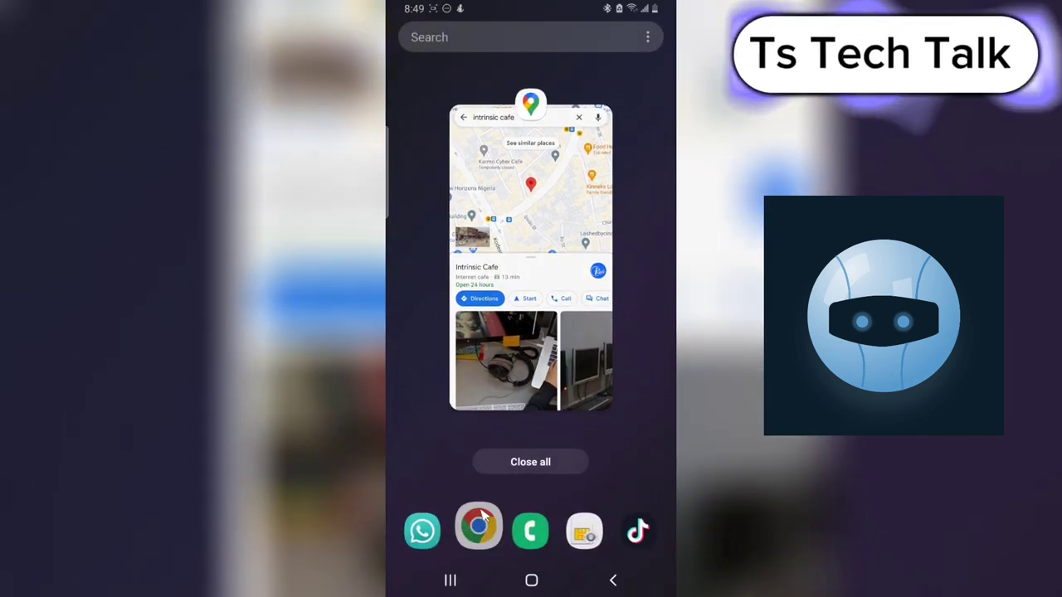
left_click(477, 532)
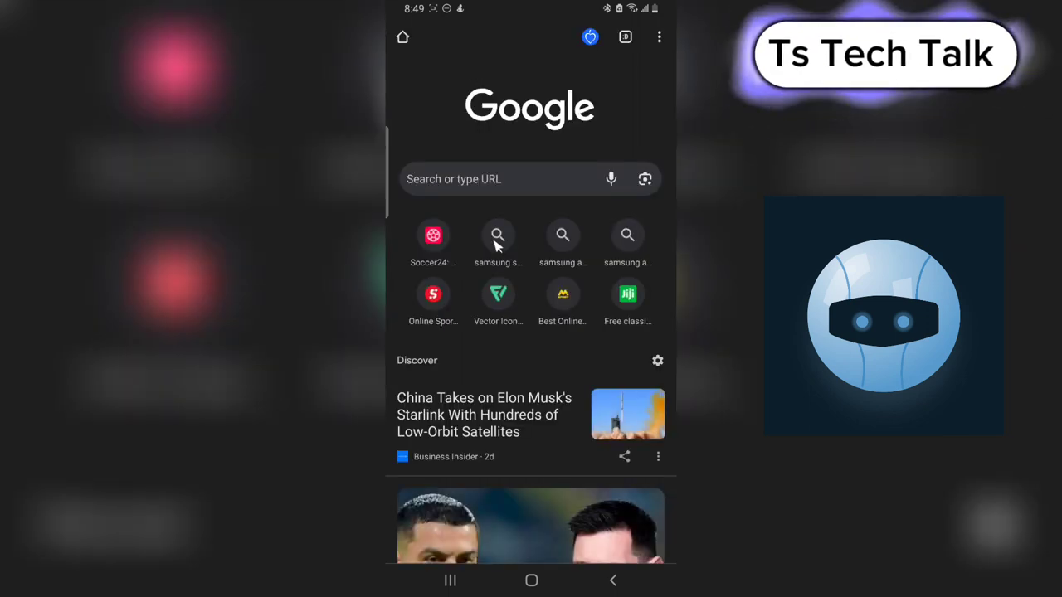
left_click(539, 178)
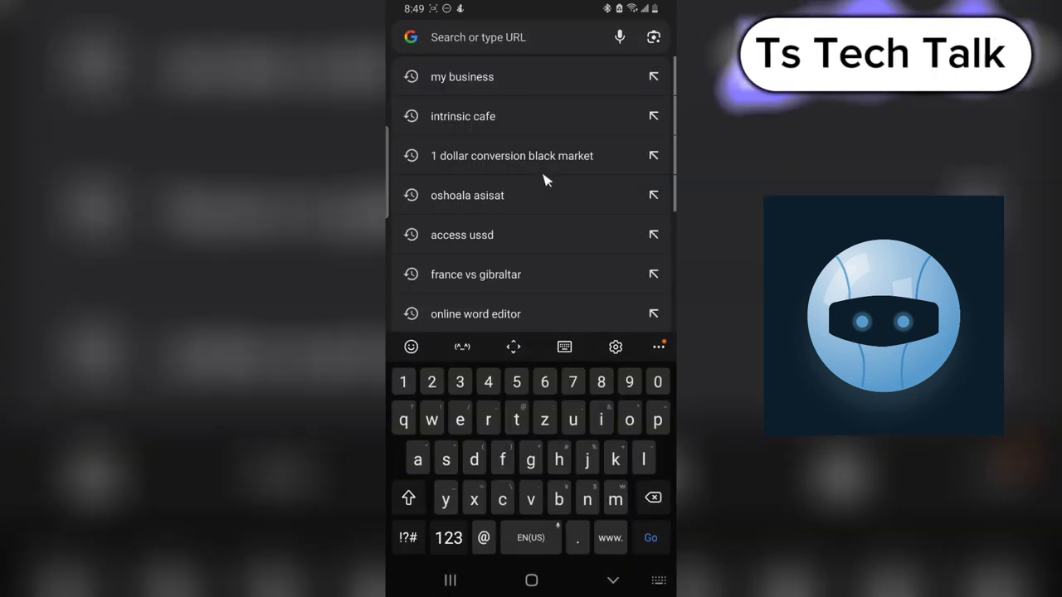
left_click(543, 124)
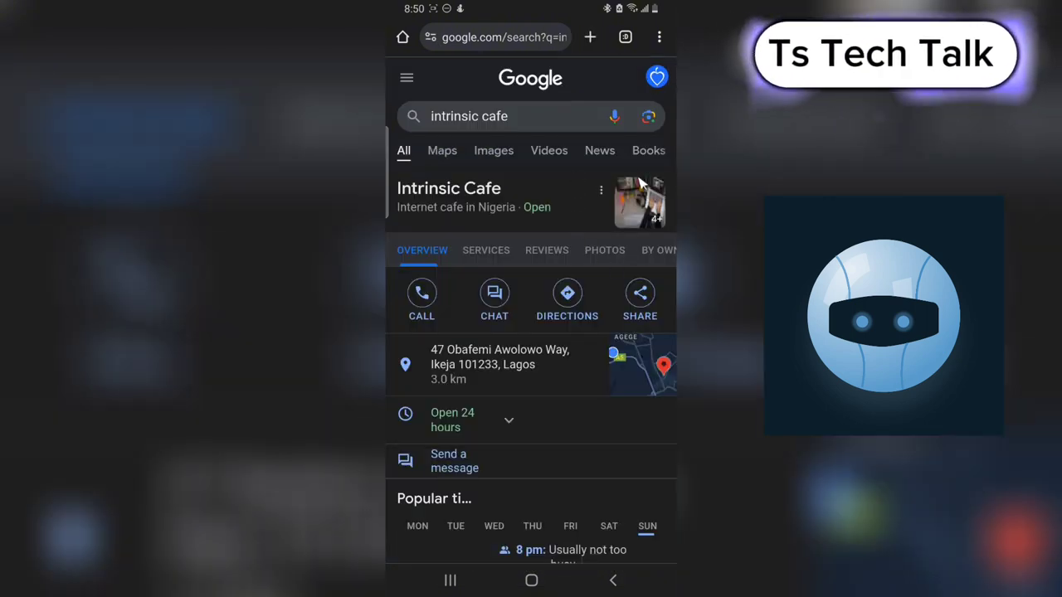
- Browse the Intrinsic Cafe business panel: address, opening hours, popular times and website
left_click_drag(560, 189, 389, 157)
left_click_drag(408, 203, 513, 221)
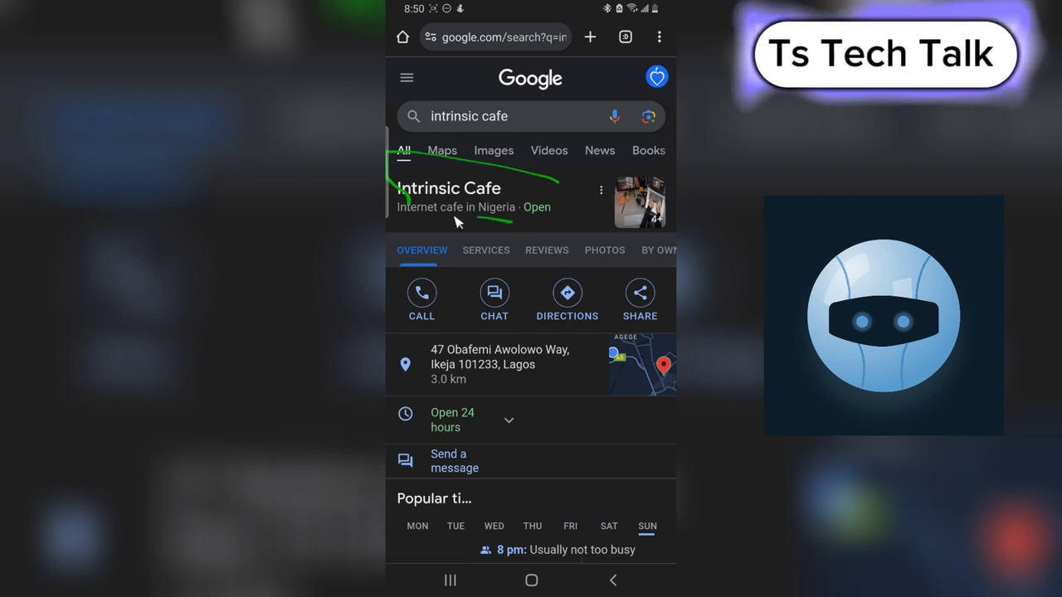
mouse_move(438, 285)
left_mouse_down()
mouse_move(422, 280)
mouse_move(406, 305)
mouse_move(418, 322)
left_mouse_up()
mouse_move(496, 319)
left_mouse_down()
mouse_move(525, 300)
mouse_move(563, 327)
mouse_move(599, 329)
left_mouse_up()
left_click_drag(663, 303, 657, 321)
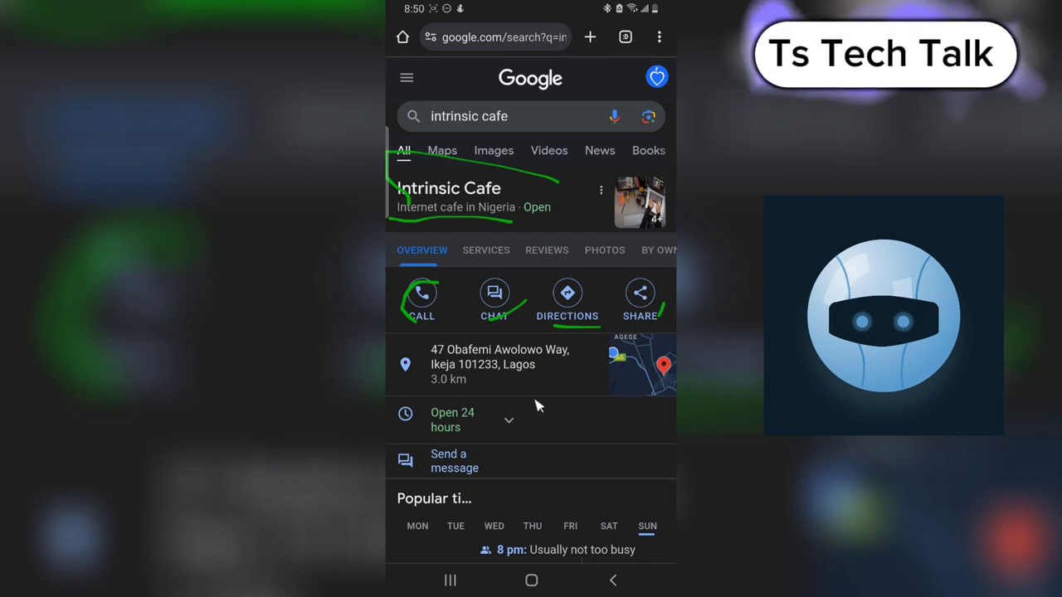
left_click_drag(554, 383, 433, 375)
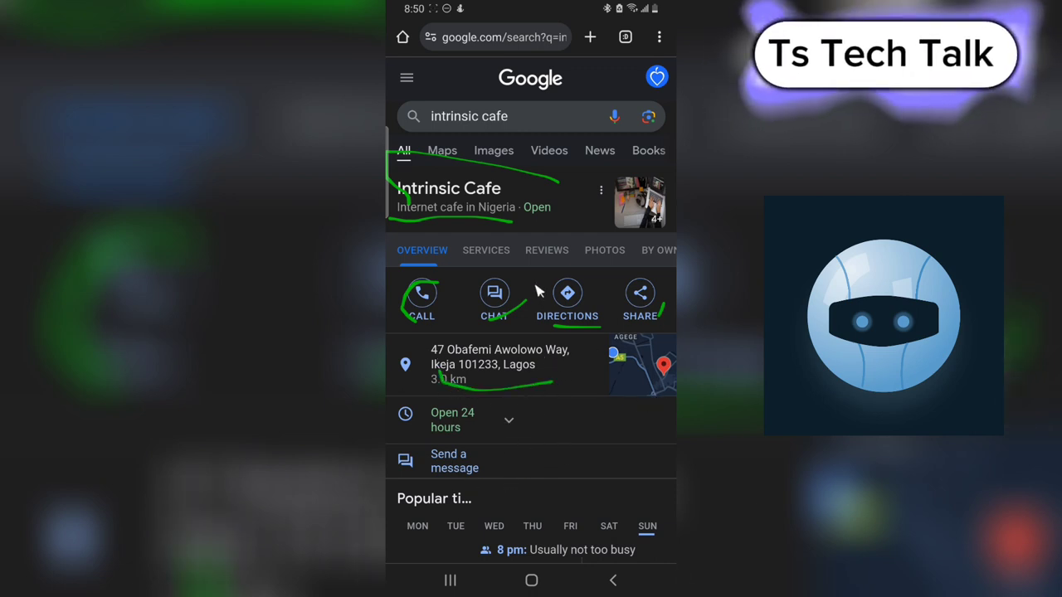
scroll(584, 324, "down", 5)
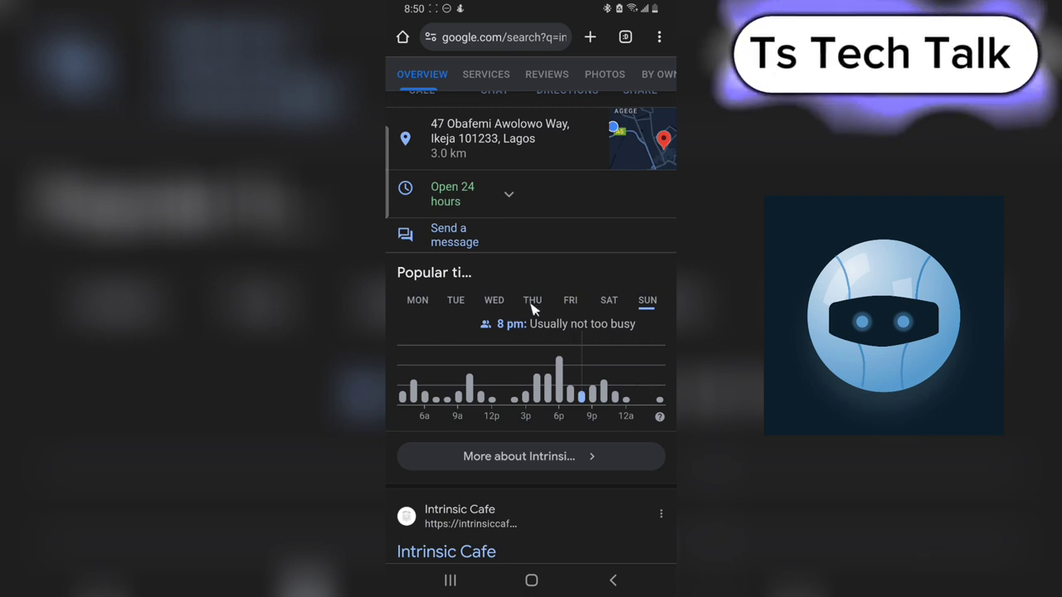
scroll(531, 307, "down", 3)
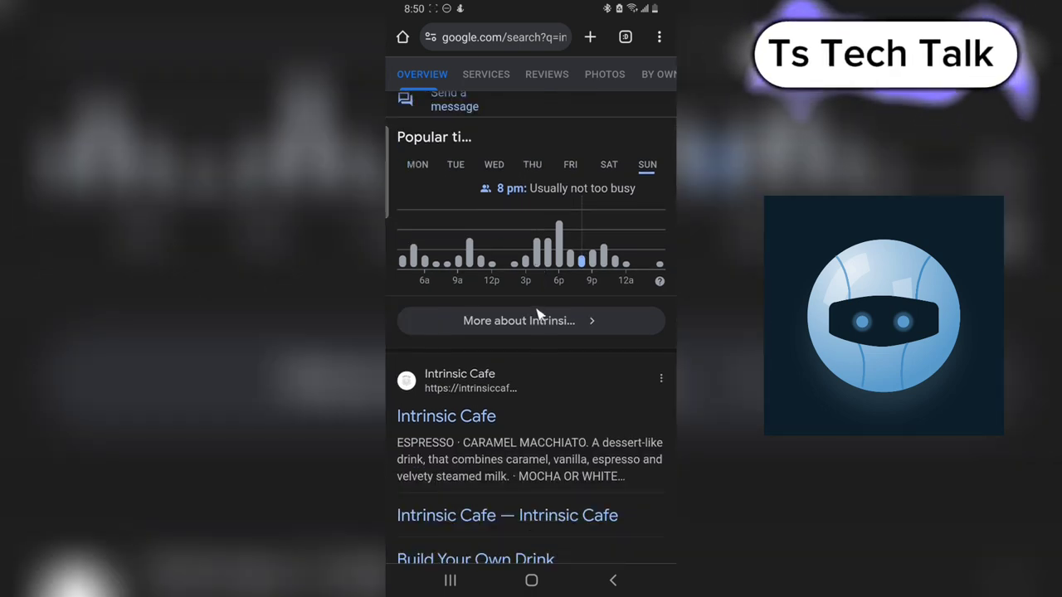
scroll(538, 315, "up", 8)
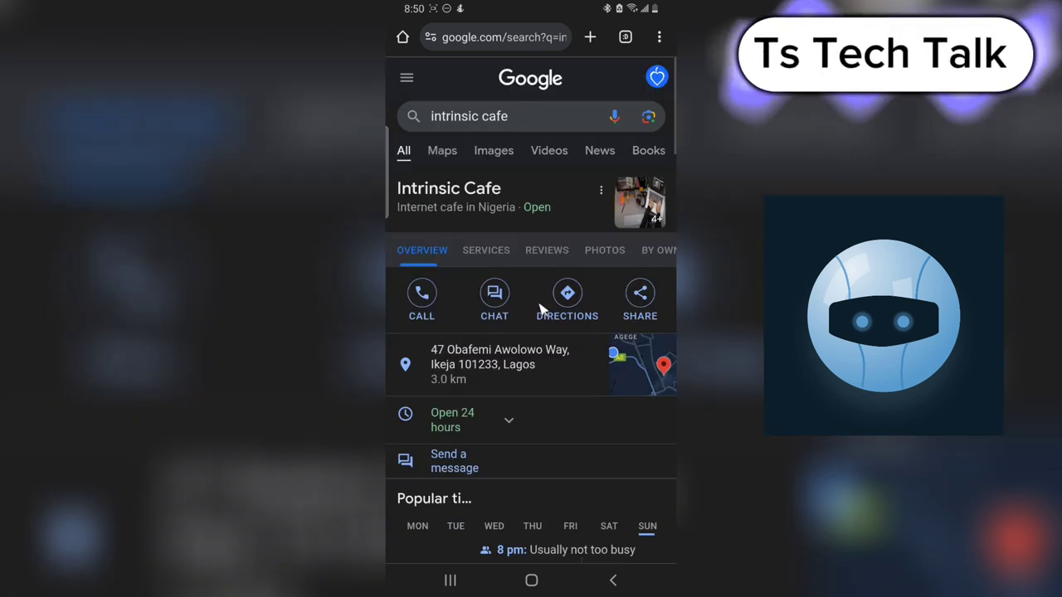
left_click(481, 190)
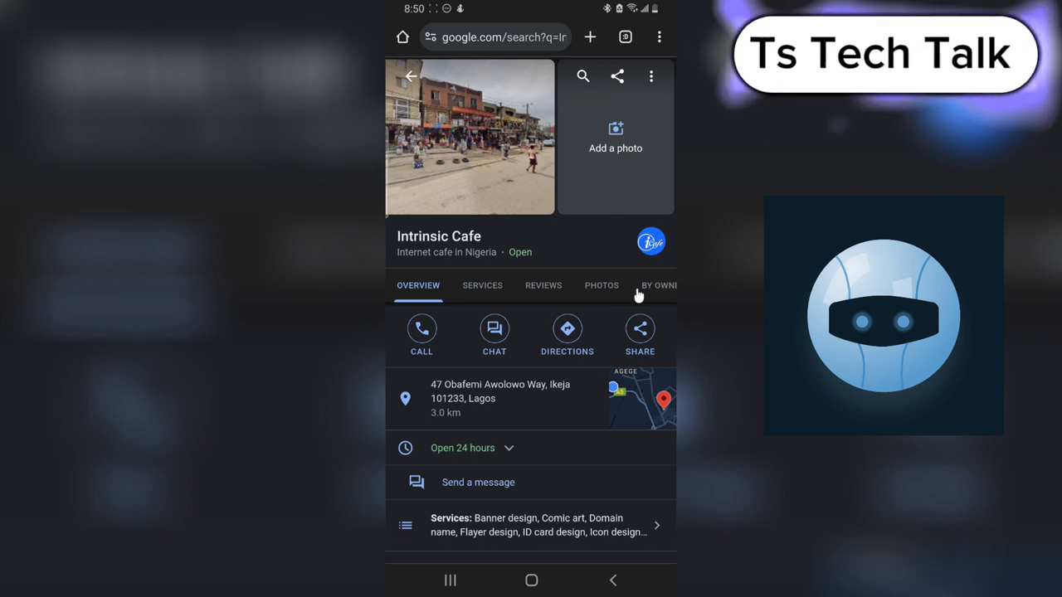
left_click(409, 79)
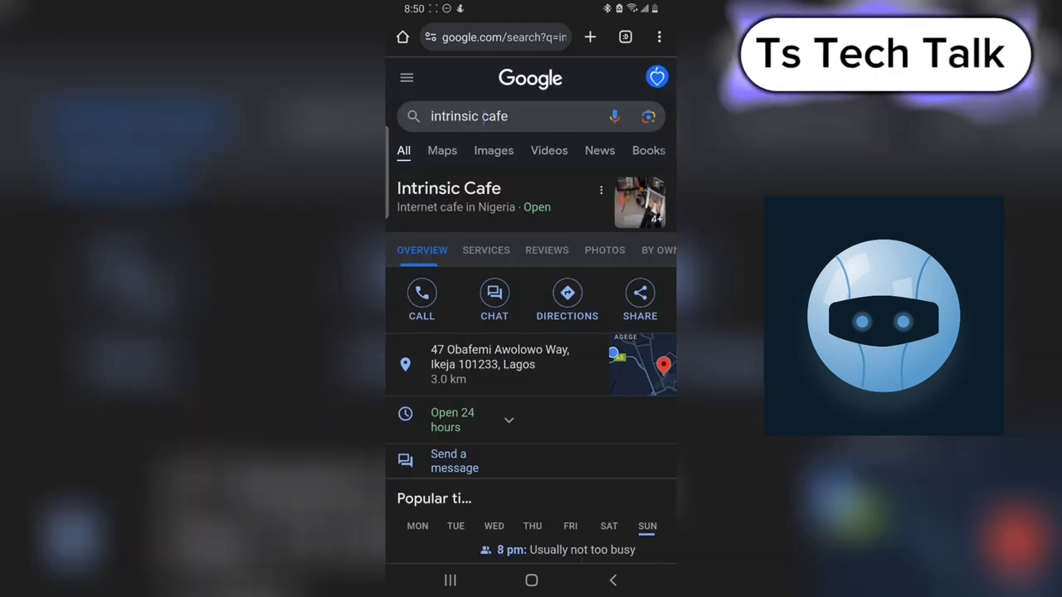
- Switch to another Google account and search for 'google business'
left_click(656, 77)
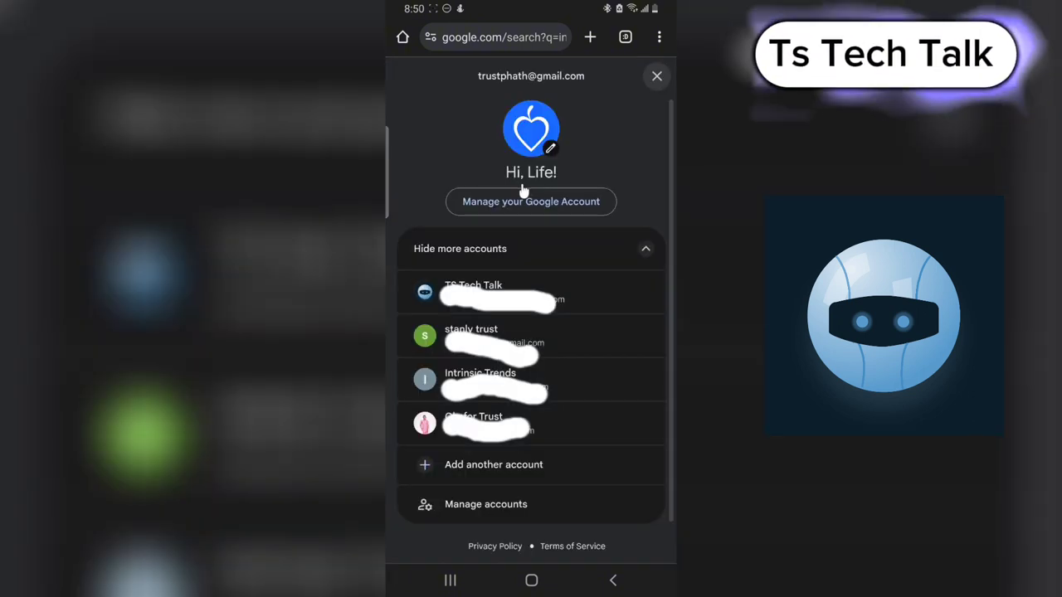
left_click(489, 378)
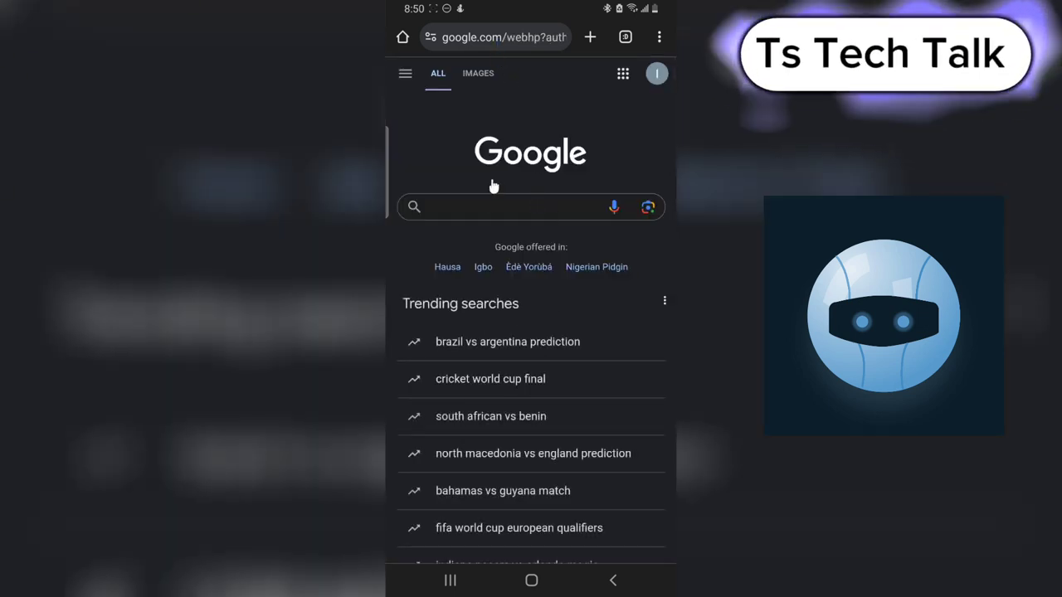
left_click(469, 207)
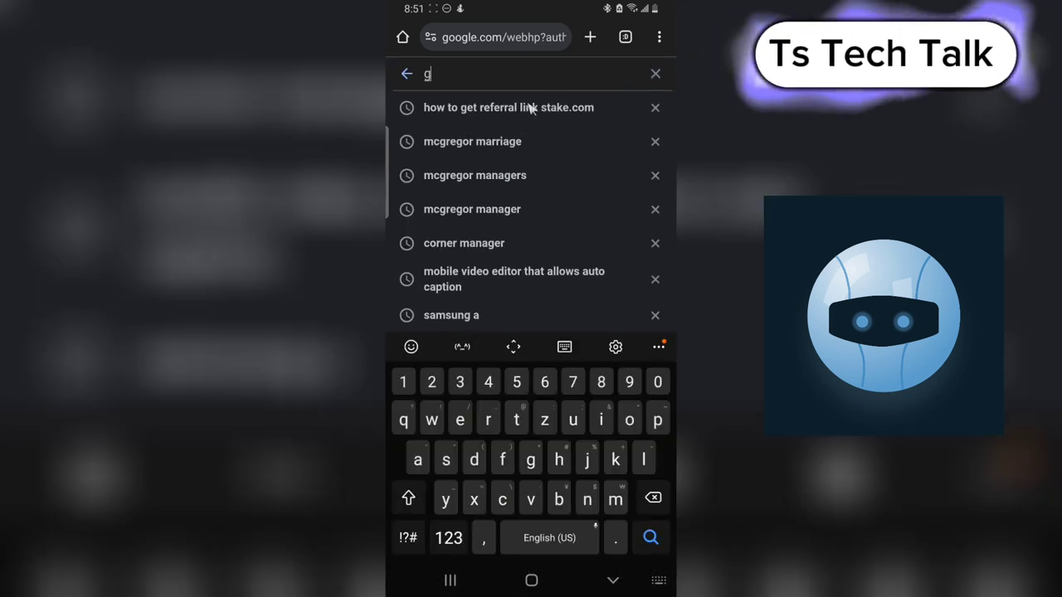
type("goo")
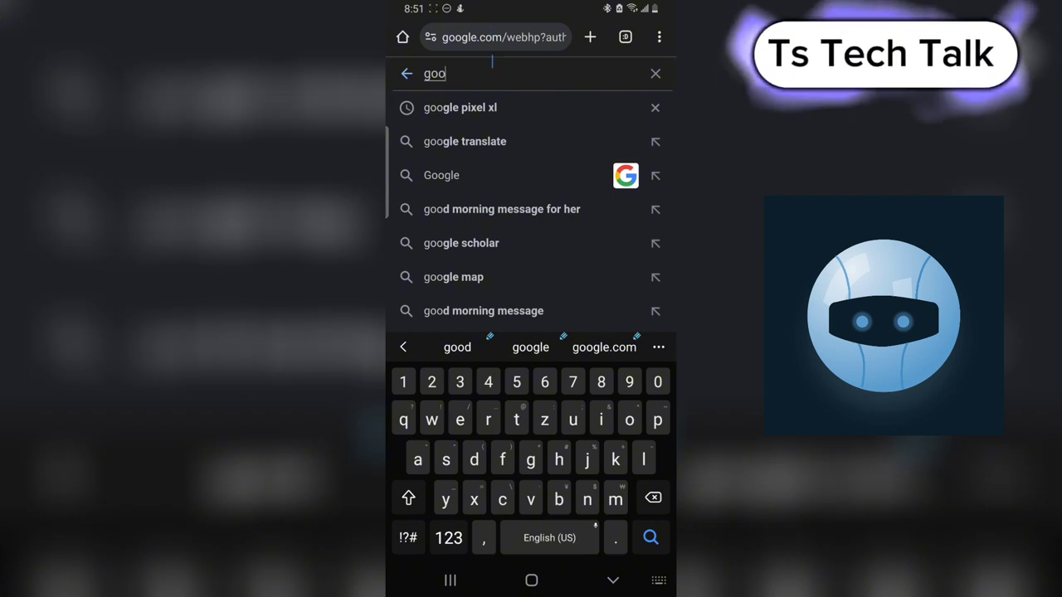
type("gl")
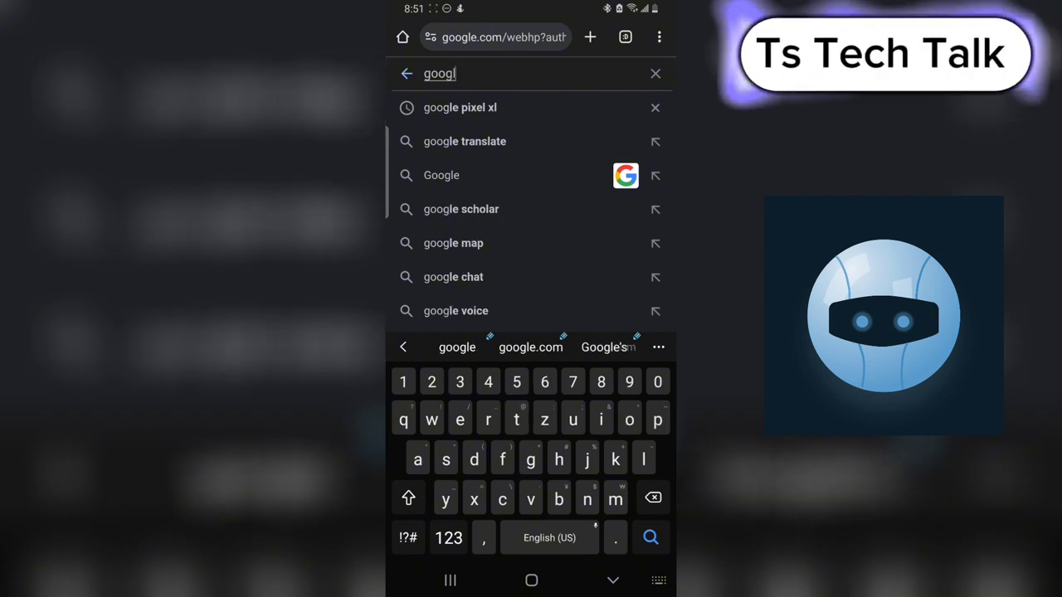
type("e bu")
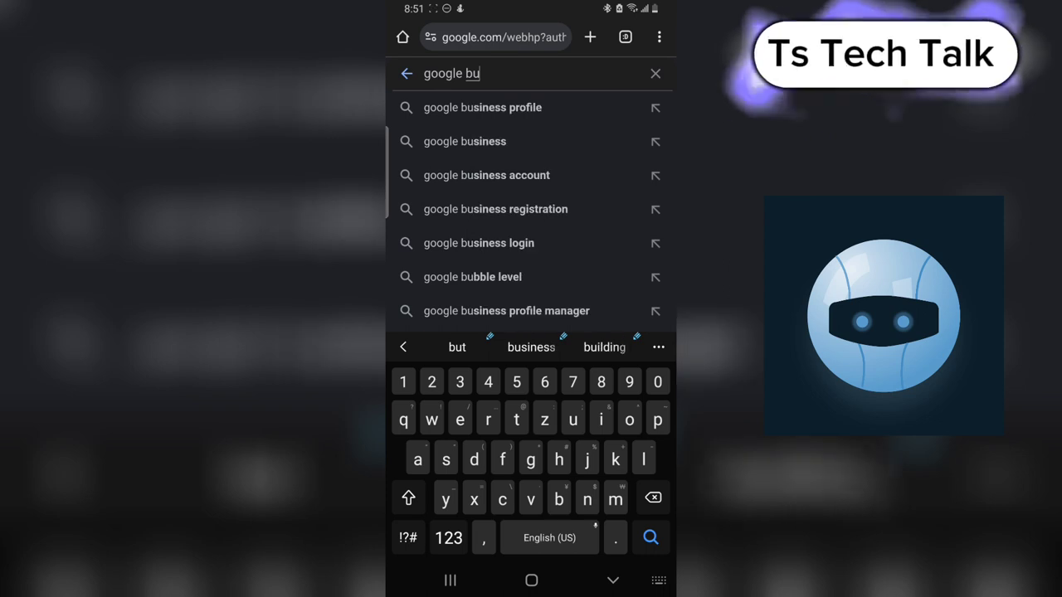
left_click(534, 348)
left_click(650, 538)
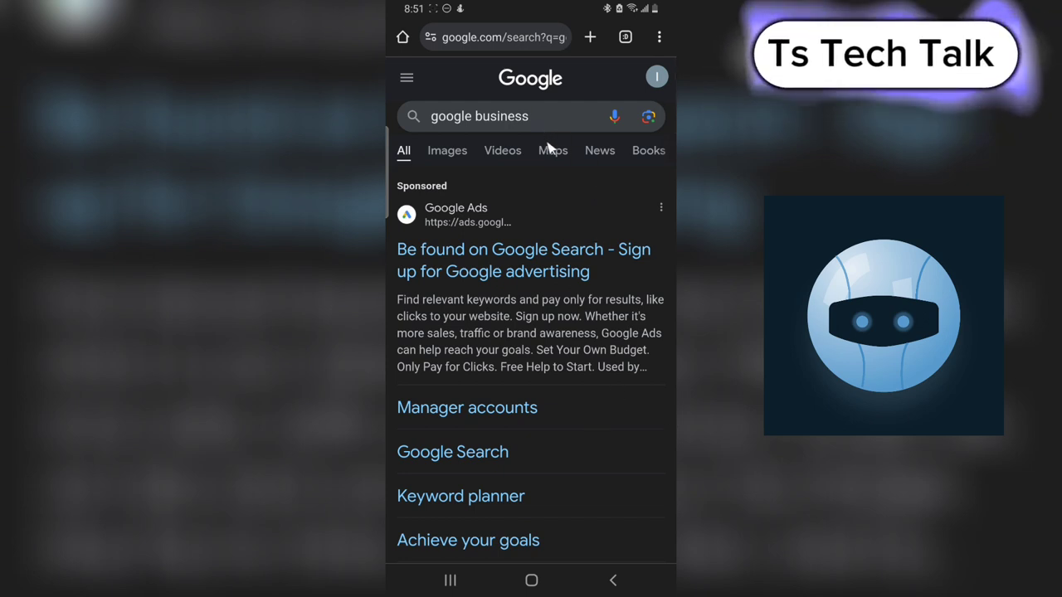
- Scroll down to the Google Business Profile results, then open a new Chrome tab
scroll(572, 174, "down", 6)
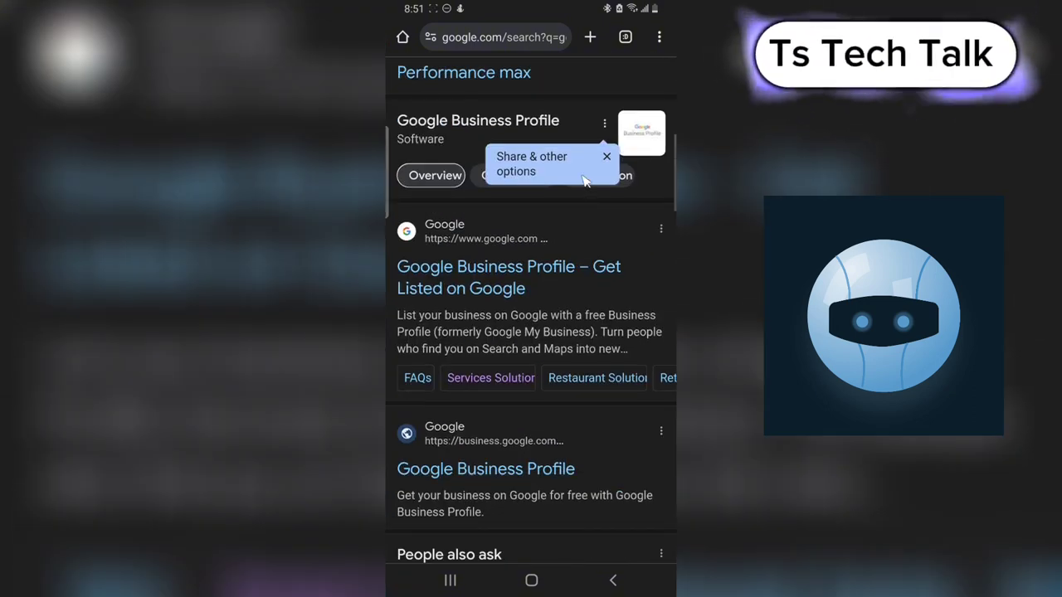
scroll(593, 187, "down", 3)
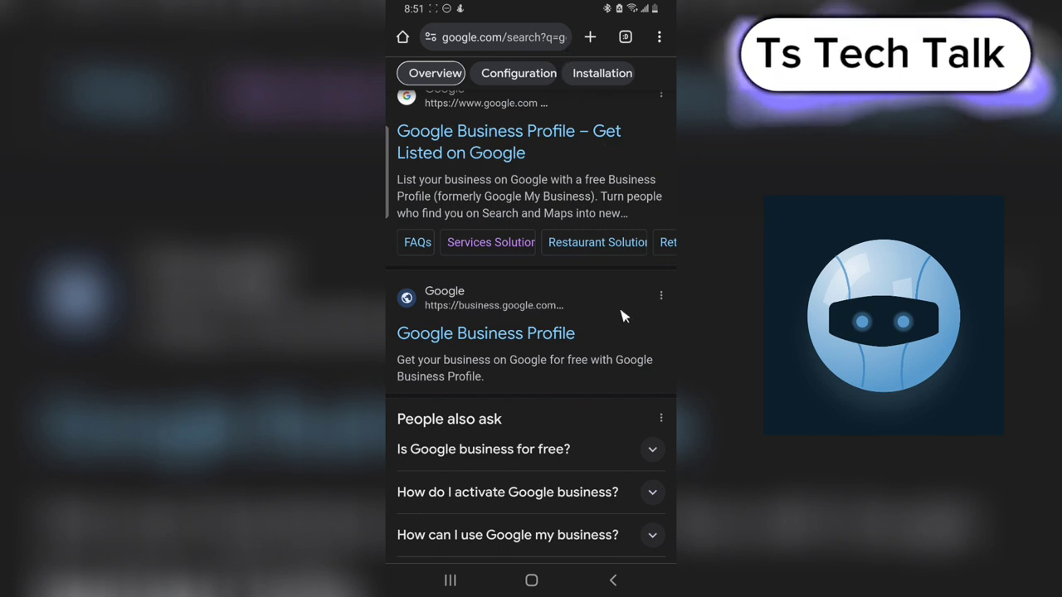
mouse_move(605, 331)
left_mouse_down()
mouse_move(550, 359)
mouse_move(393, 355)
mouse_move(388, 320)
mouse_move(424, 277)
mouse_move(489, 274)
mouse_move(608, 285)
mouse_move(608, 333)
left_mouse_up()
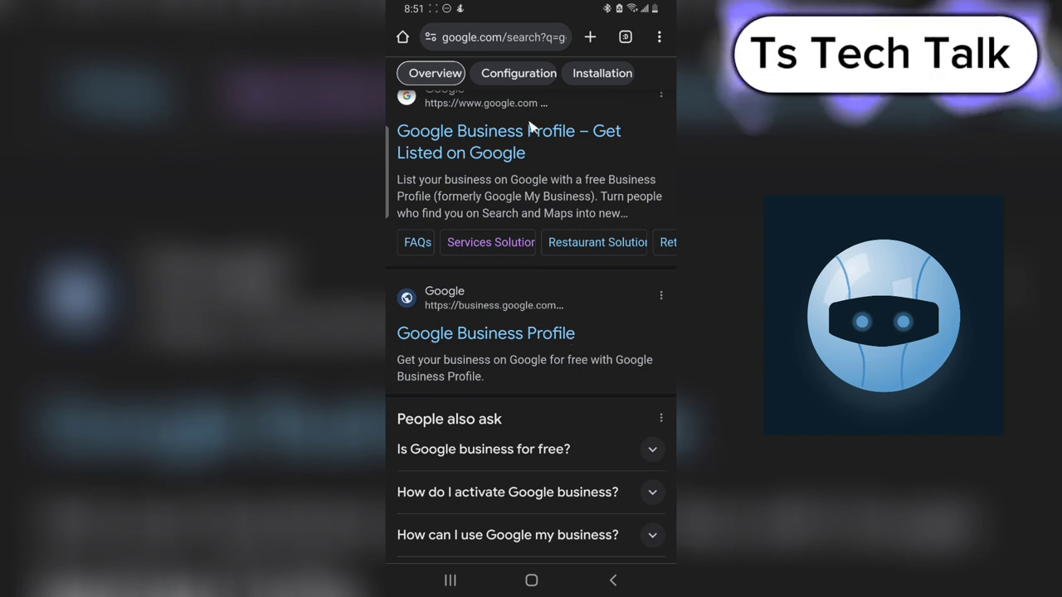
left_click(589, 37)
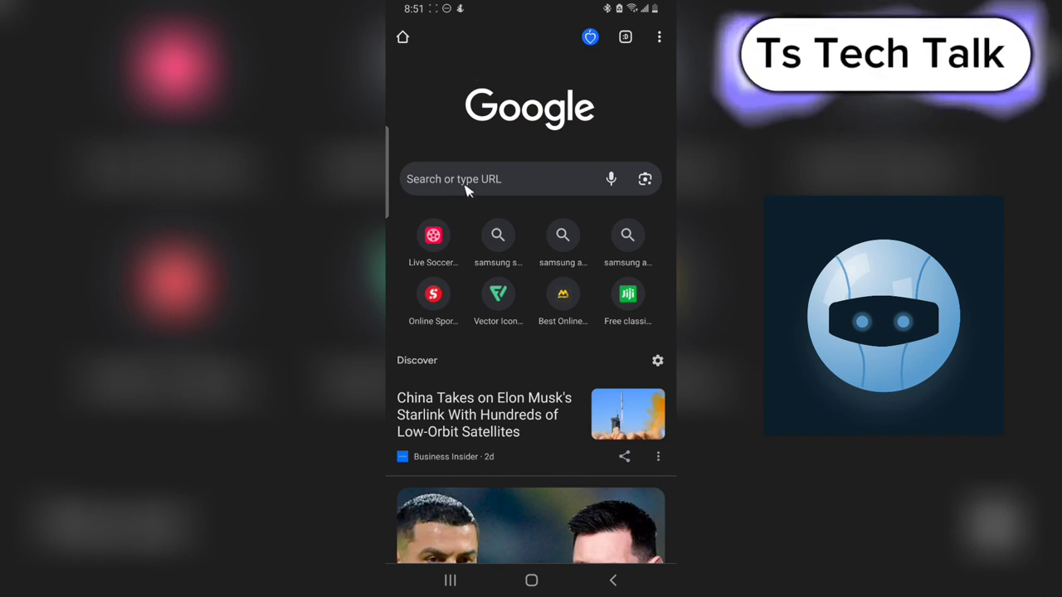
- Load business.google.com and scroll through the resulting my business profile page
left_click(467, 184)
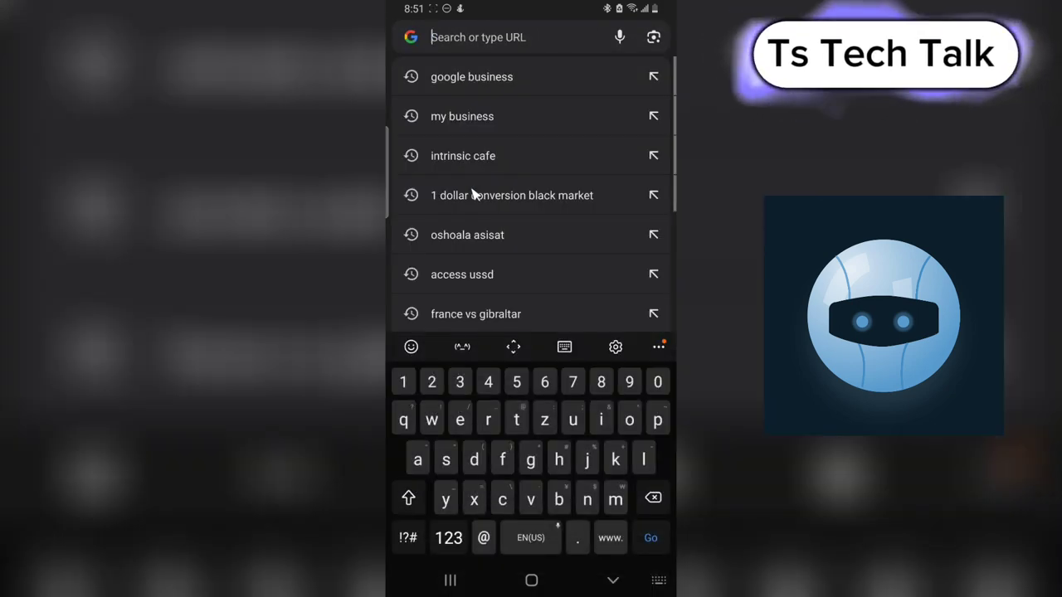
type("business")
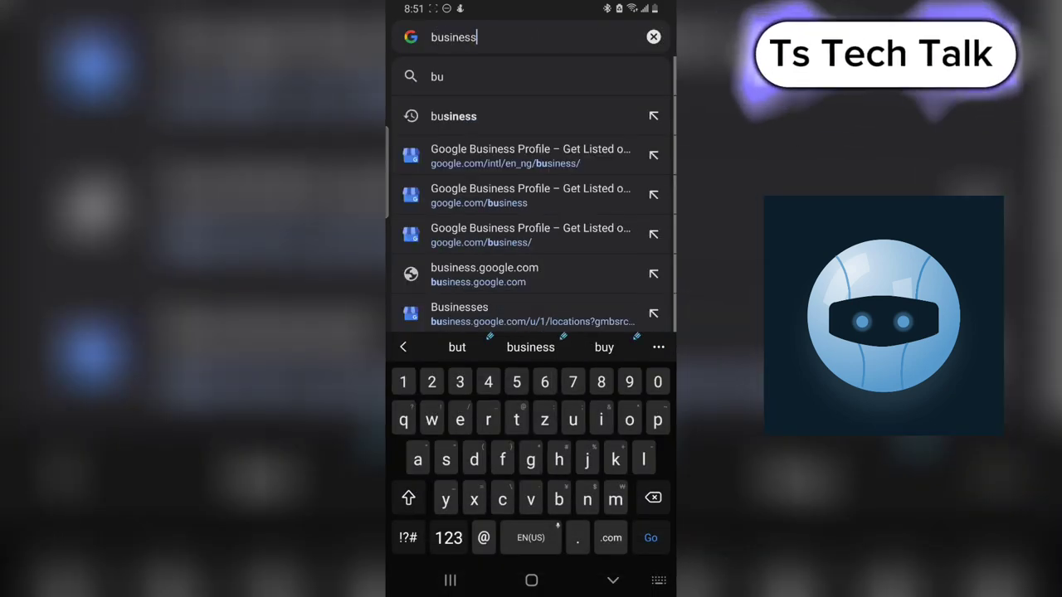
type(".go")
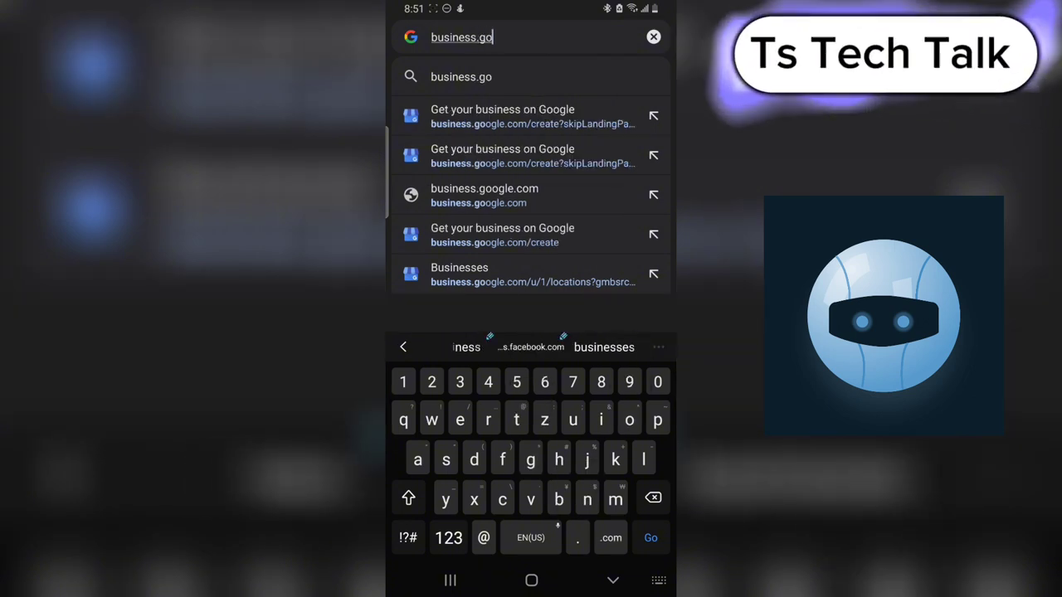
type("ogle.com")
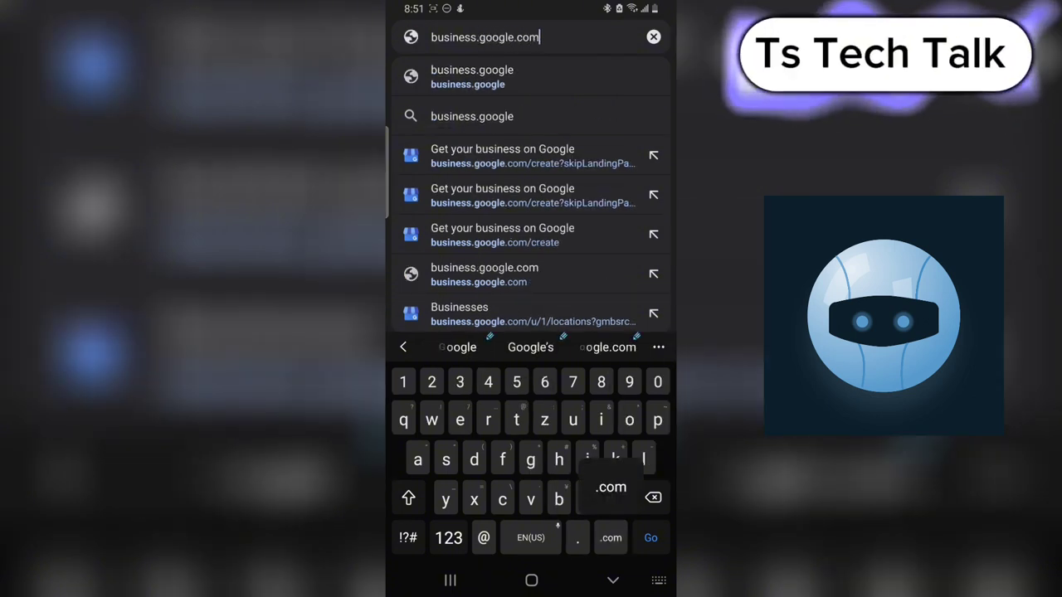
key("Return")
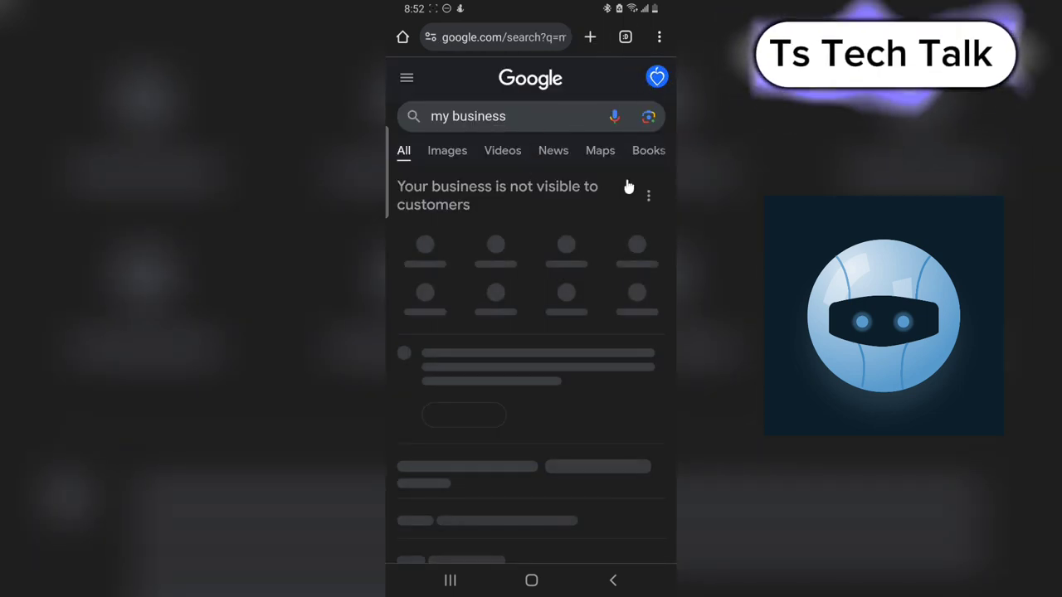
scroll(585, 298, "down", 3)
scroll(582, 305, "up", 3)
- Switch accounts, rerun 'google business' from history and open the Google Business Profile result
left_click(660, 79)
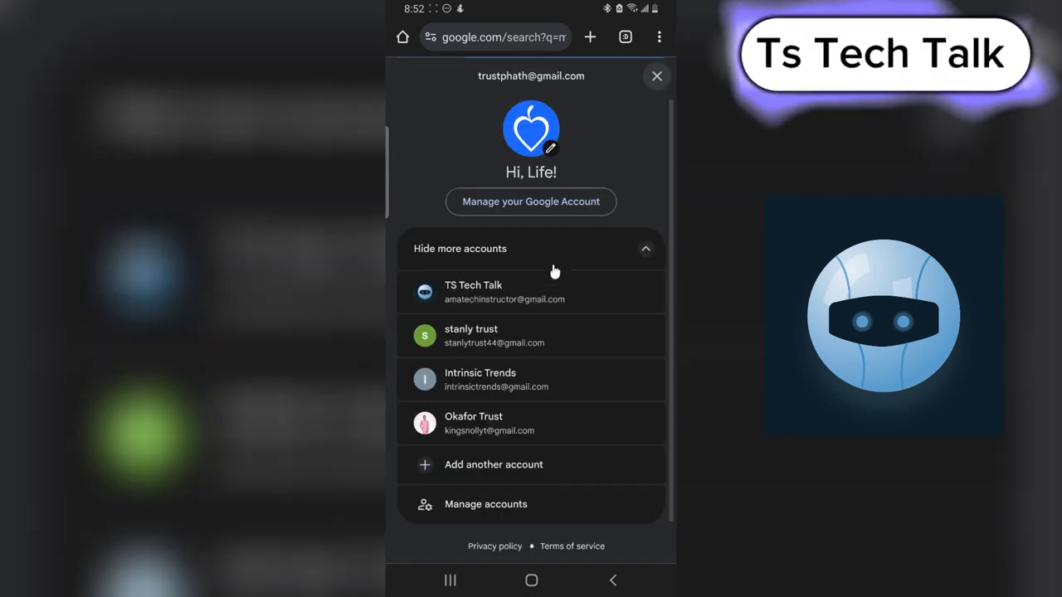
left_click(489, 386)
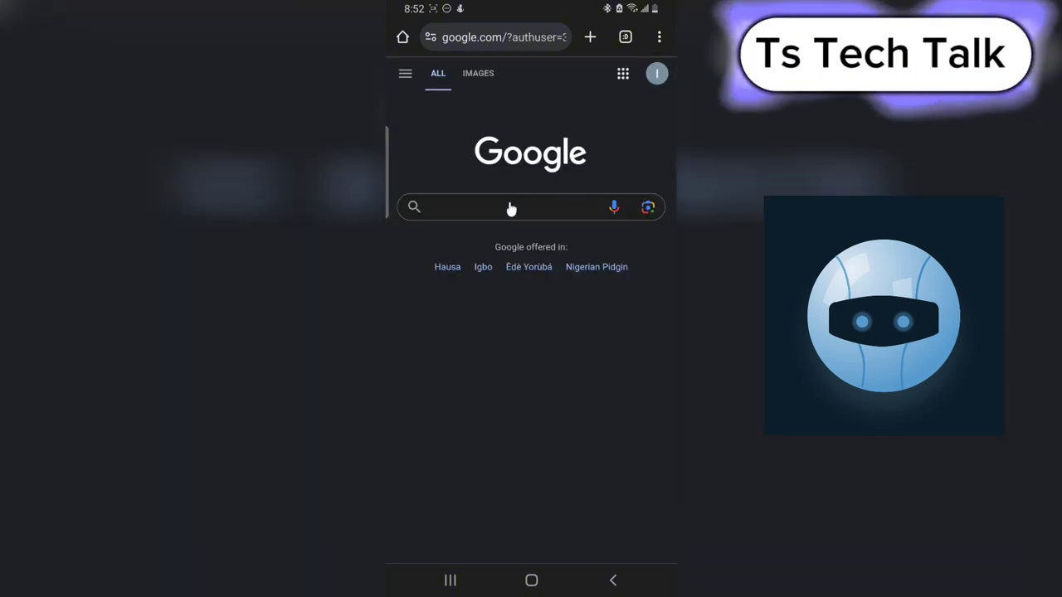
left_click(507, 208)
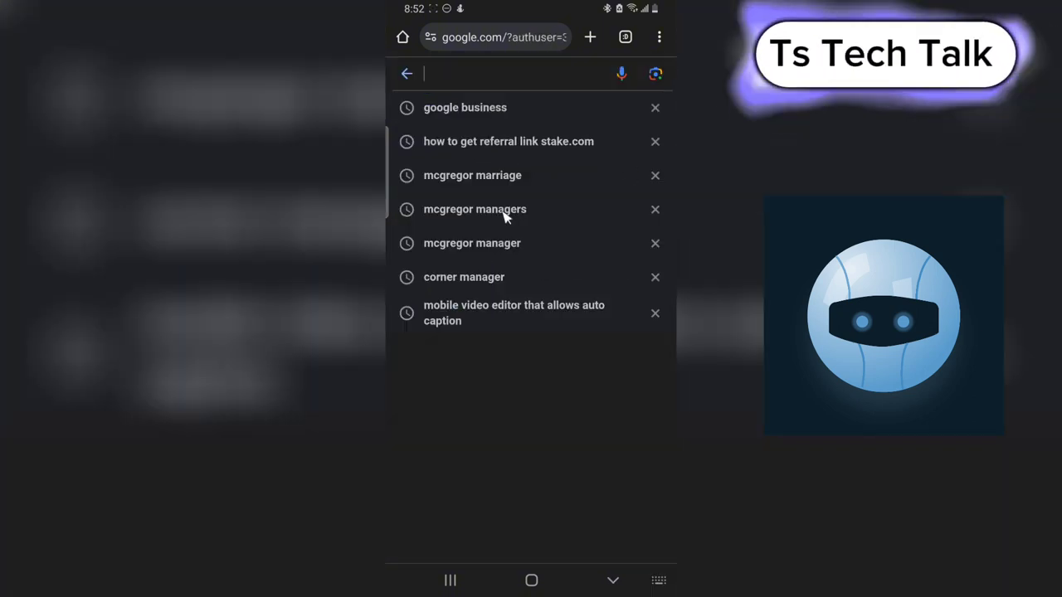
left_click(481, 109)
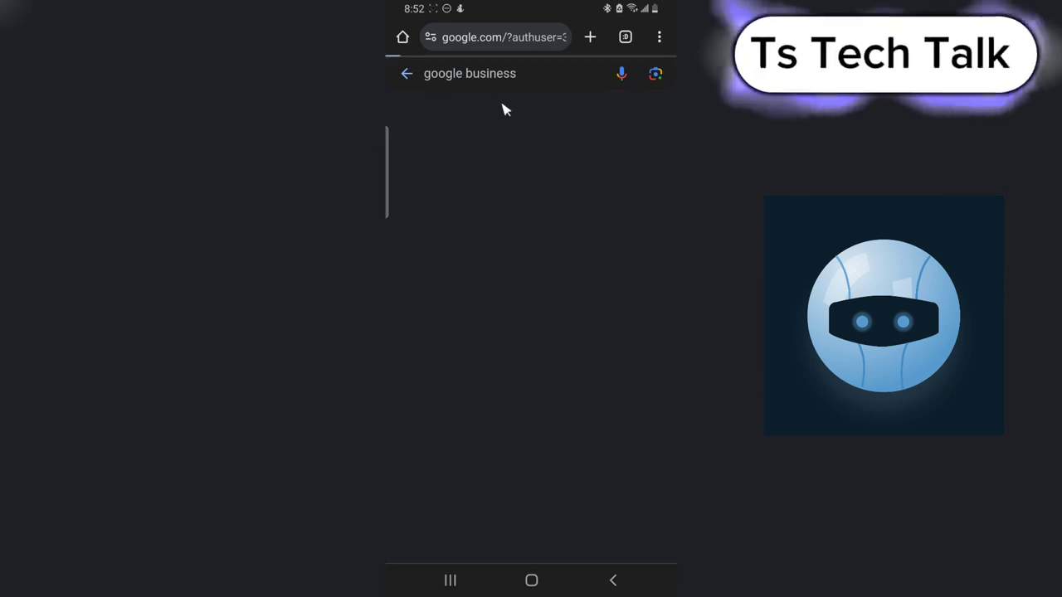
scroll(564, 332, "down", 10)
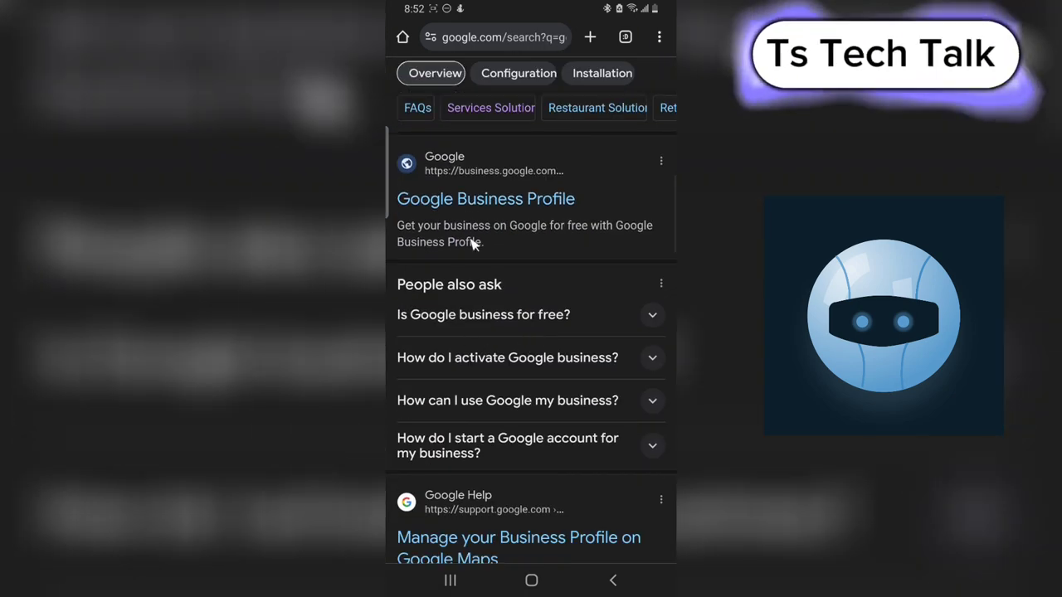
left_click(504, 204)
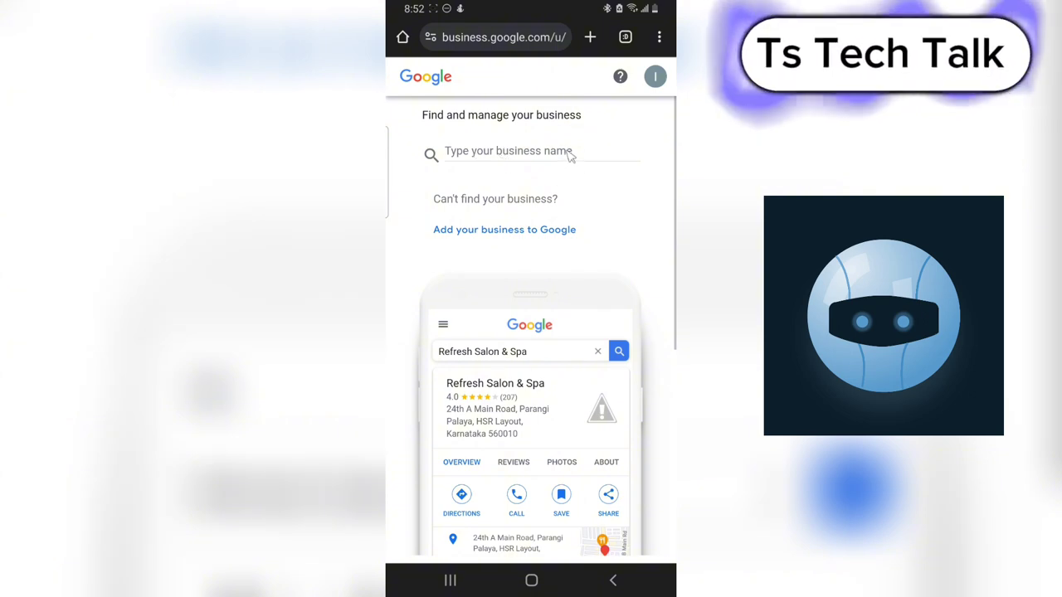
- Enter 'lifephath' as the business name and choose to create a business with it
left_click(571, 154)
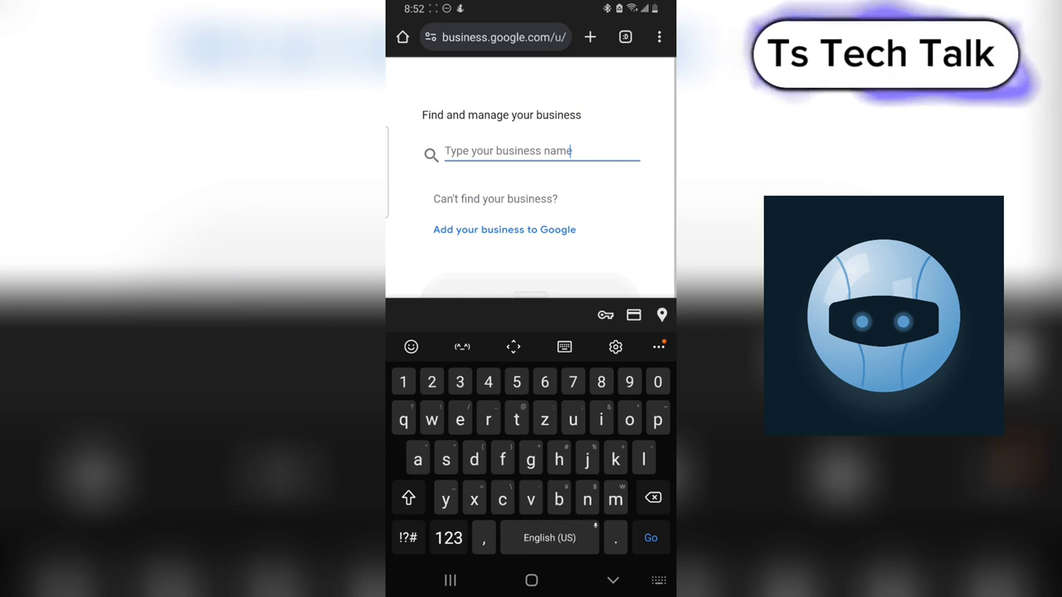
type("life")
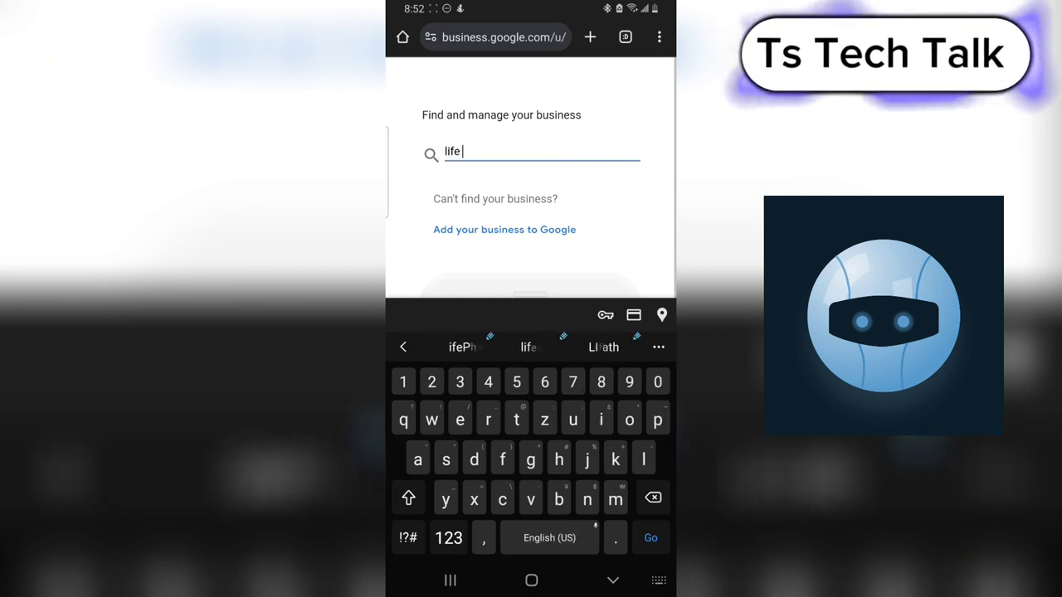
type("phath")
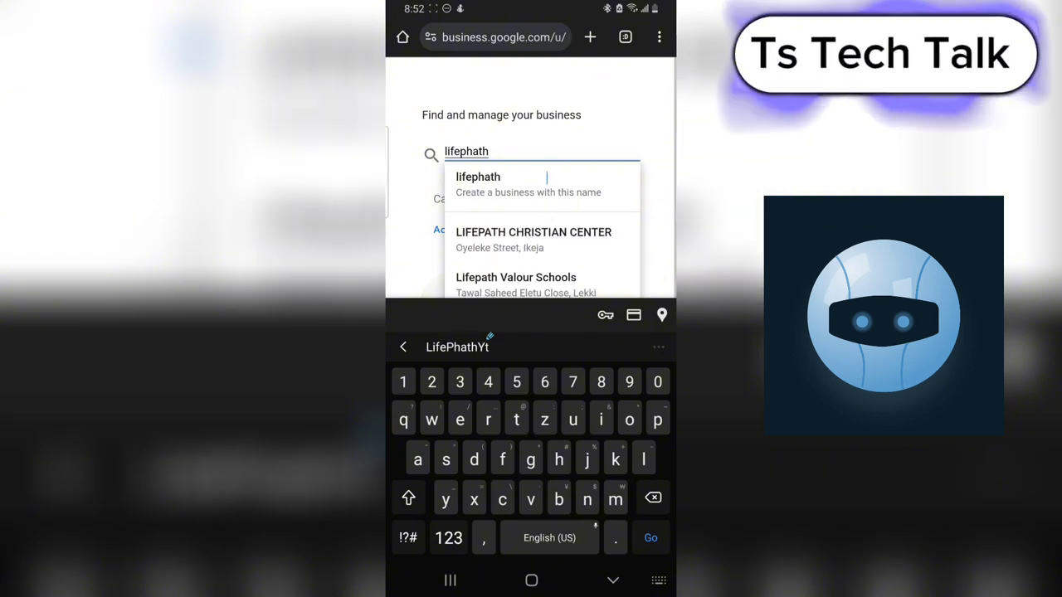
scroll(531, 199, "down", 2)
scroll(531, 199, "up", 1)
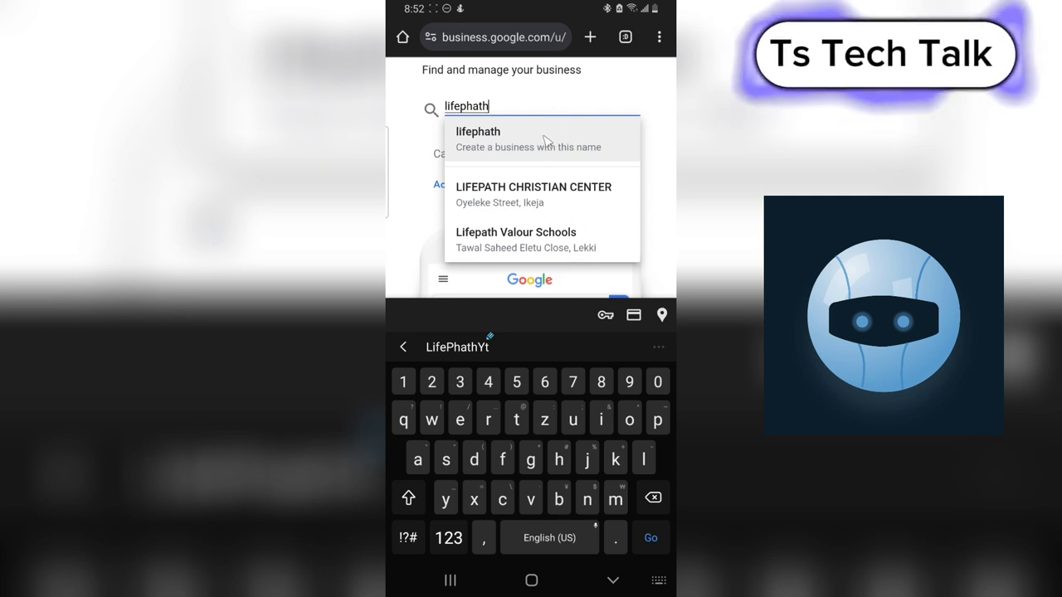
mouse_move(514, 137)
left_mouse_down()
mouse_move(478, 151)
mouse_move(450, 141)
left_mouse_up()
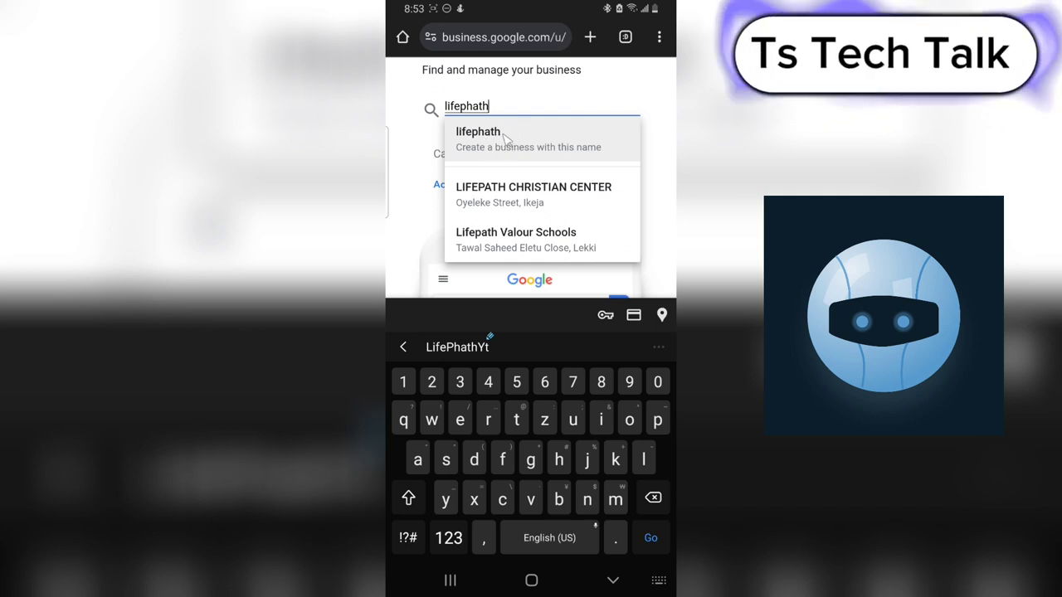
left_click(509, 140)
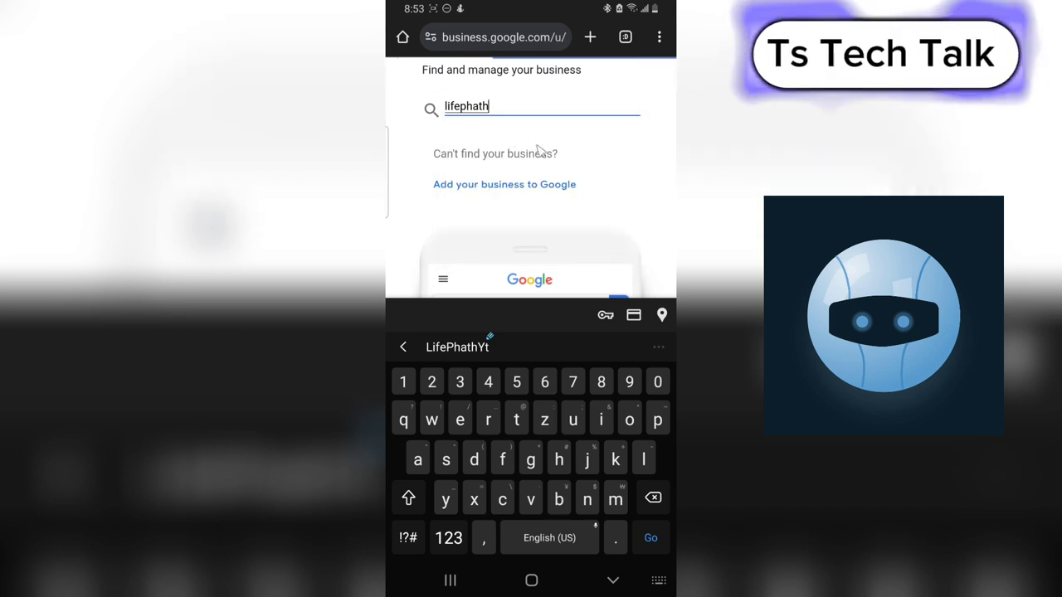
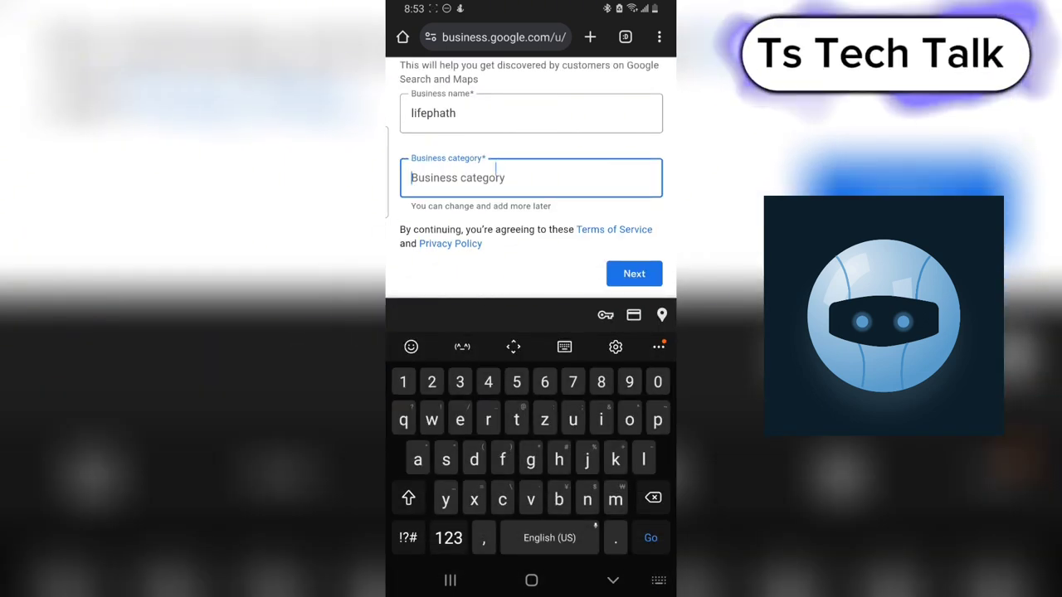
- Enter 'content creator' as the business category and submit it
type("c")
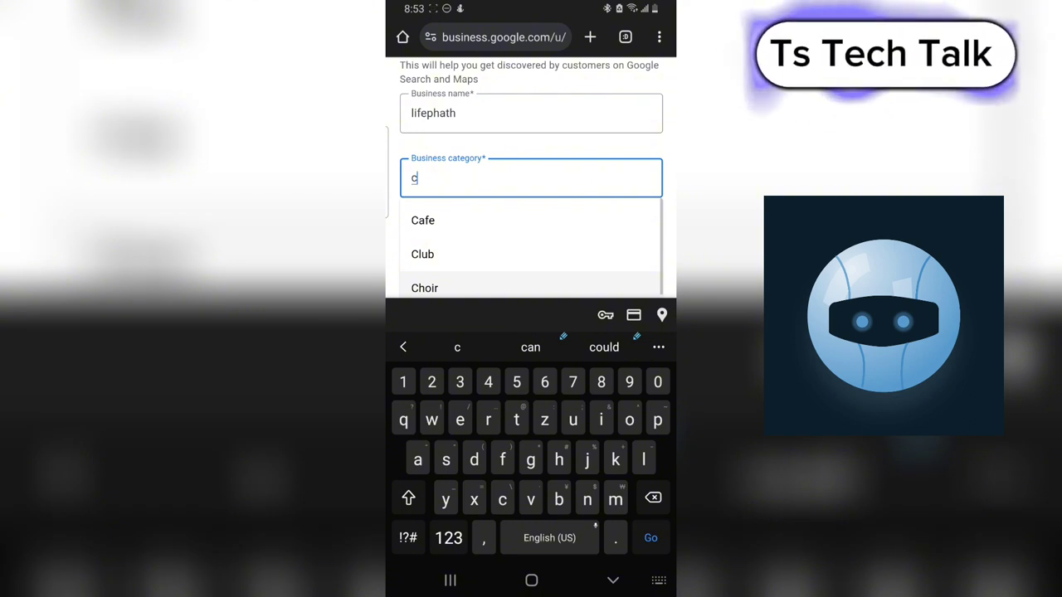
type("onte")
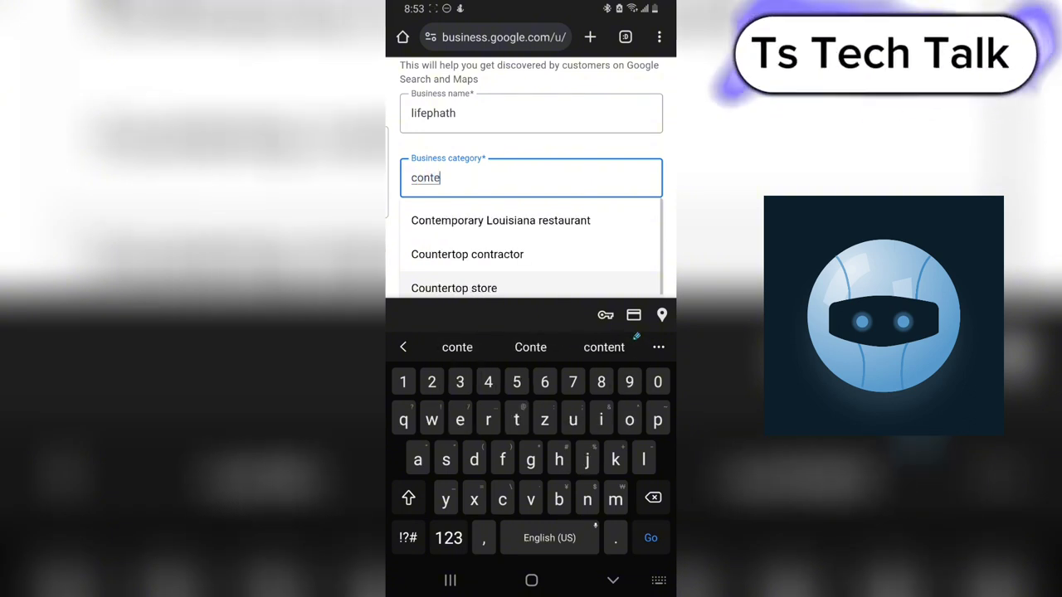
type("nt ")
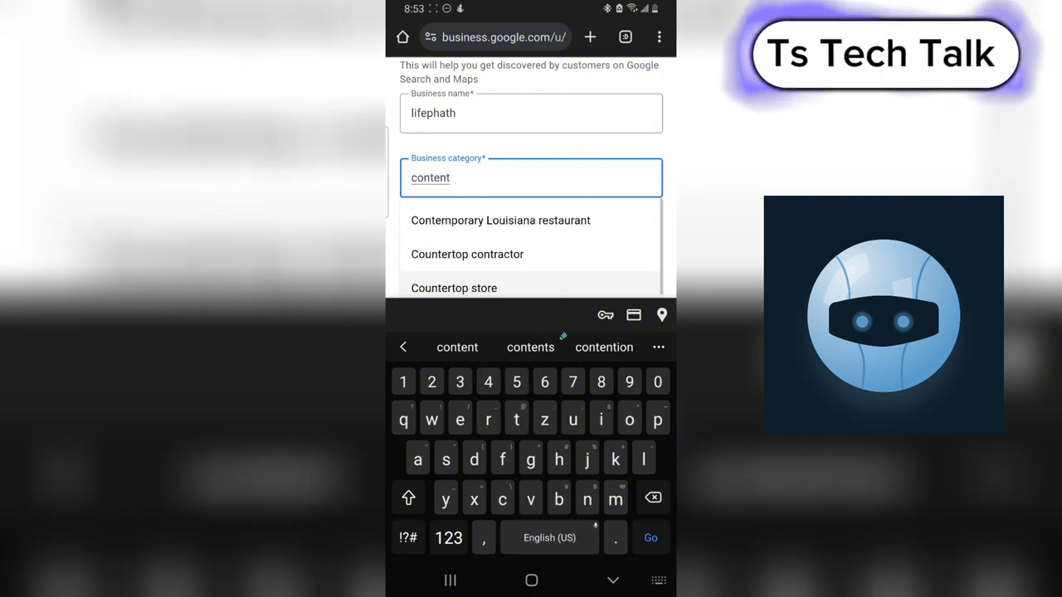
type("crea")
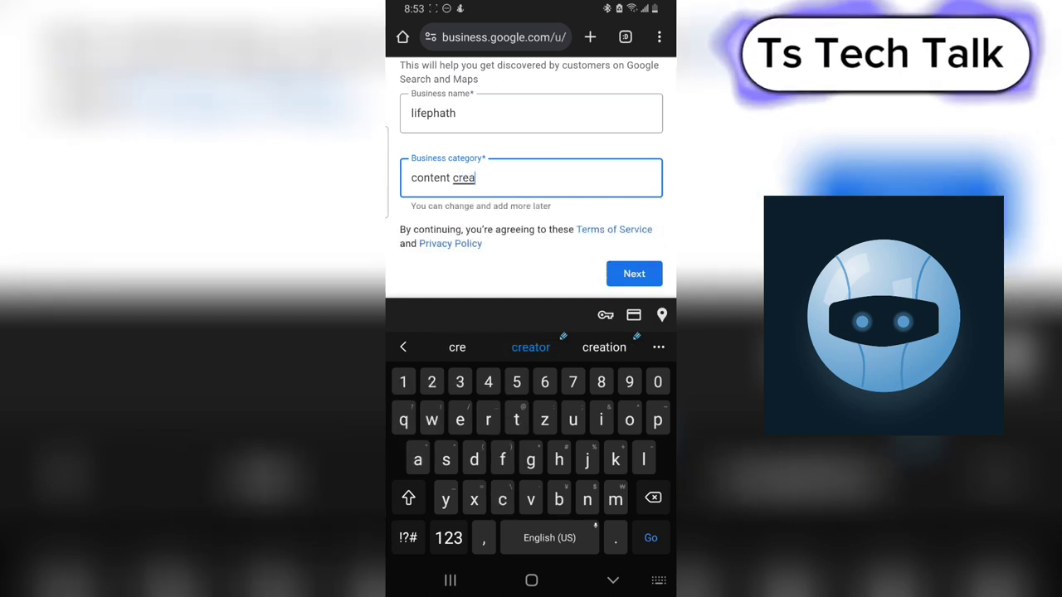
type("tor")
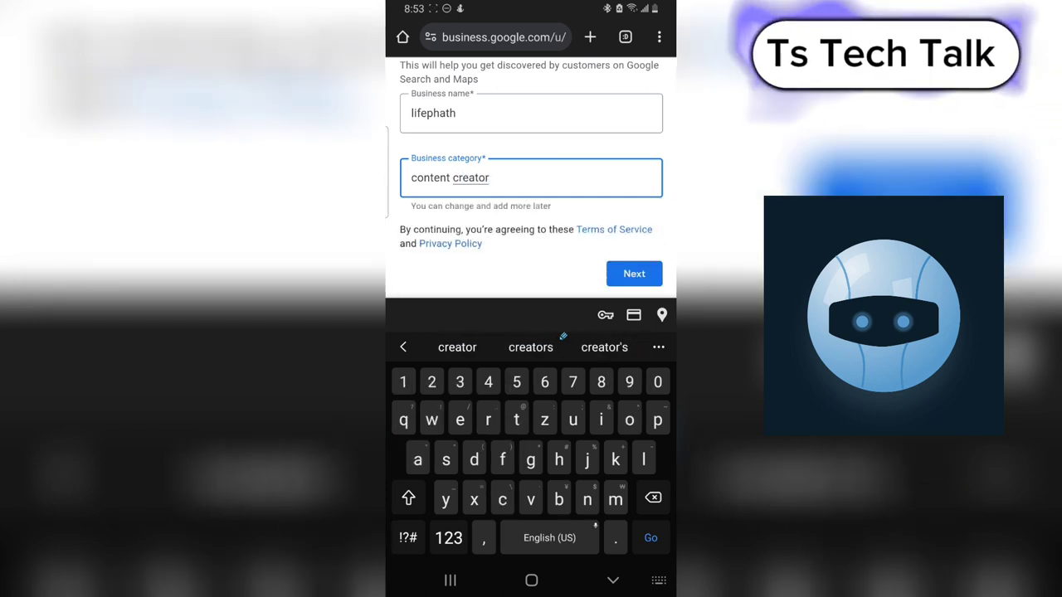
key("BackSpace")
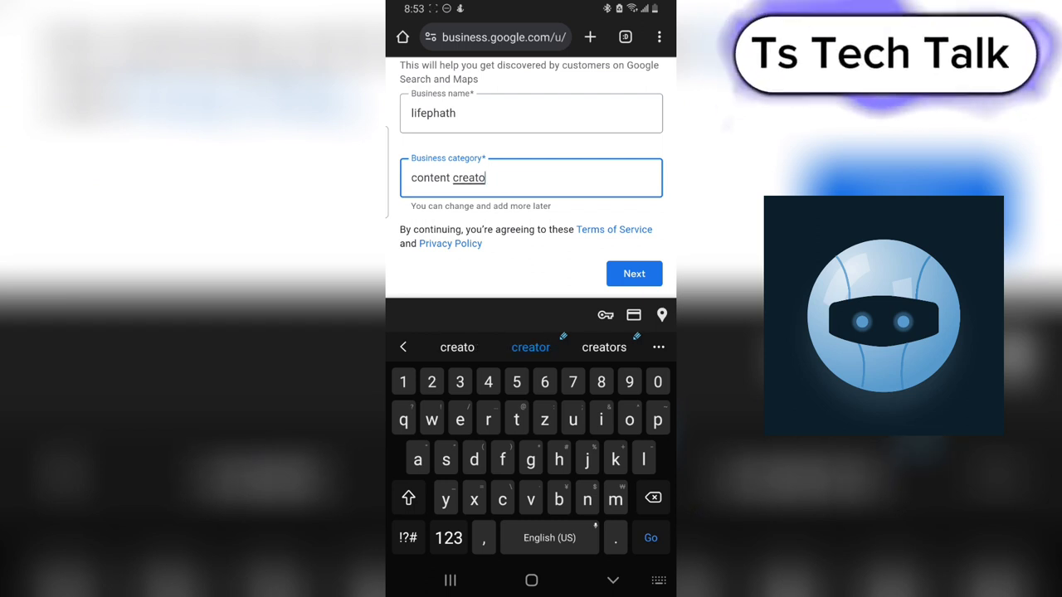
type("r")
key("Return")
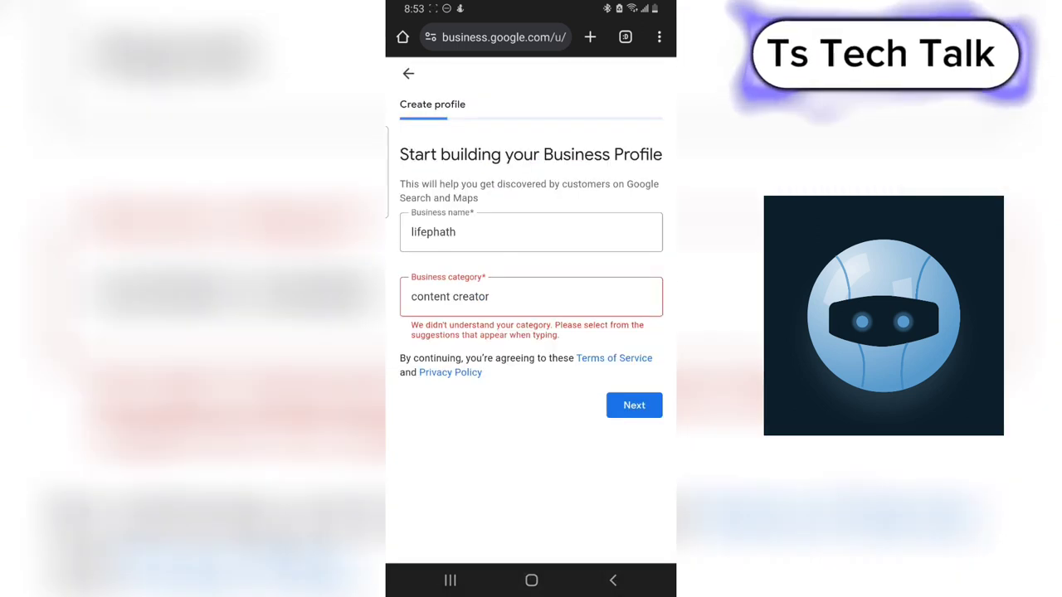
- Clear the rejected category and search for 'internet' in the category field
left_click(498, 296)
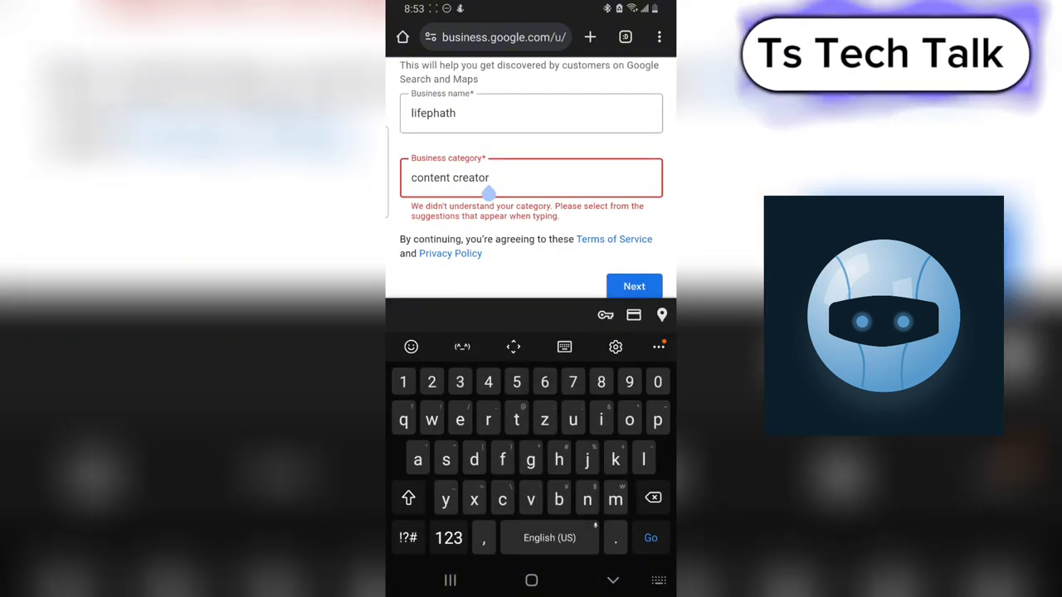
key("BackSpace")
key("BackSpace")
key("BackSpace")
key("BackSpace")
key("BackSpace")
key("BackSpace")
key("BackSpace")
key("BackSpace")
key("BackSpace")
key("BackSpace")
key("BackSpace")
key("BackSpace")
key("BackSpace")
key("BackSpace")
key("BackSpace")
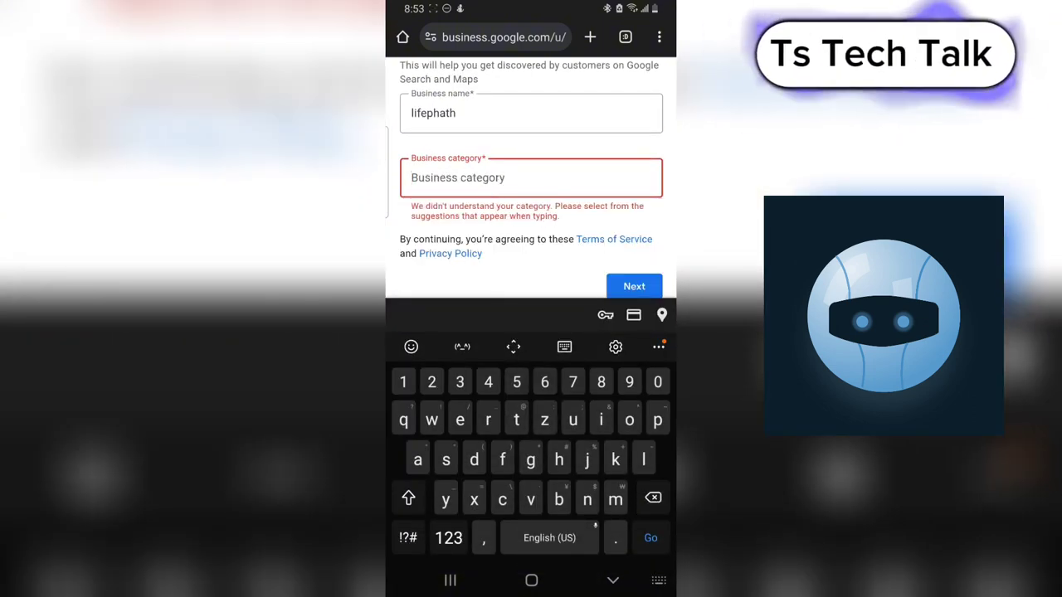
type("in")
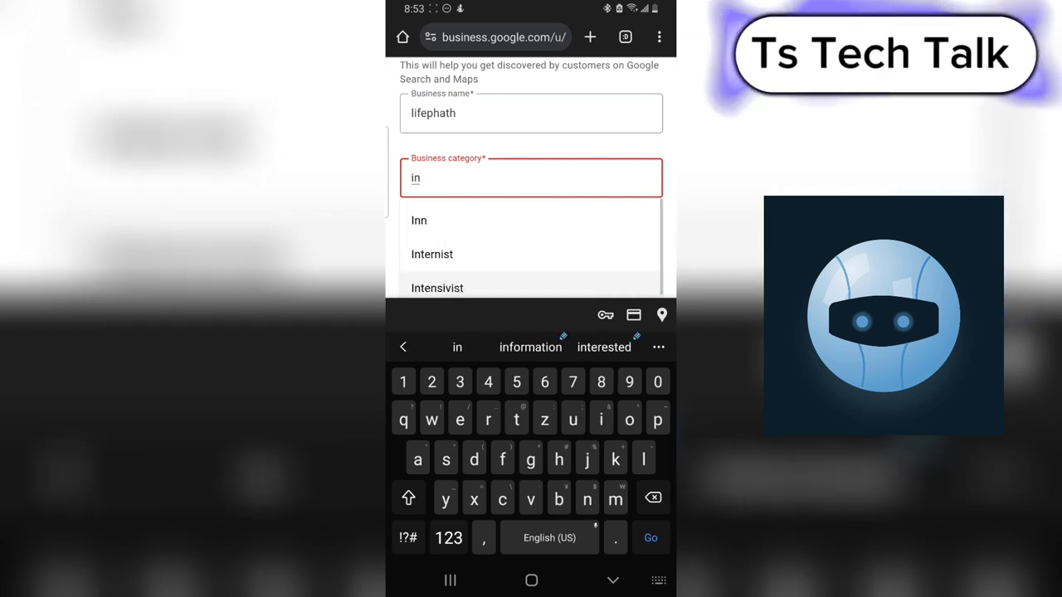
type("ter")
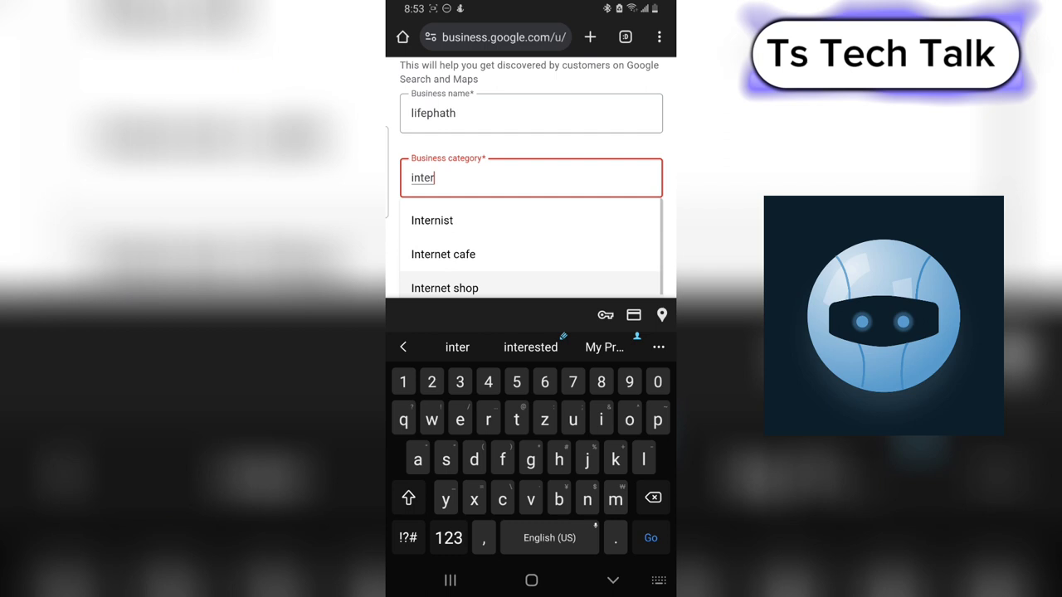
scroll(531, 249, "down", 2)
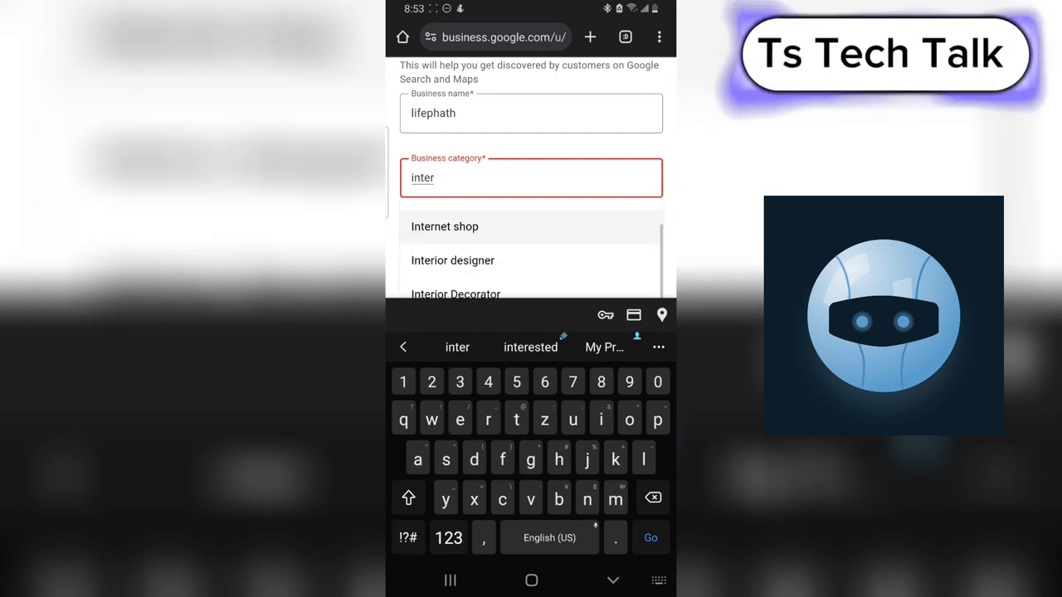
scroll(531, 248, "up", 2)
type("net")
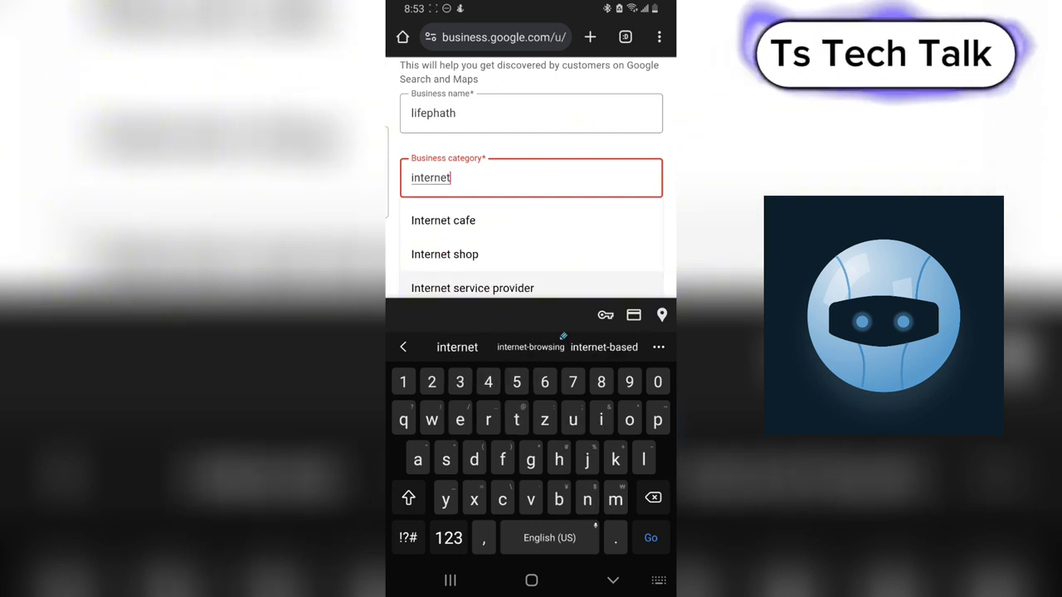
- Choose 'Internet marketing service' from the suggestions and continue
key("Escape")
scroll(531, 423, "down", 3)
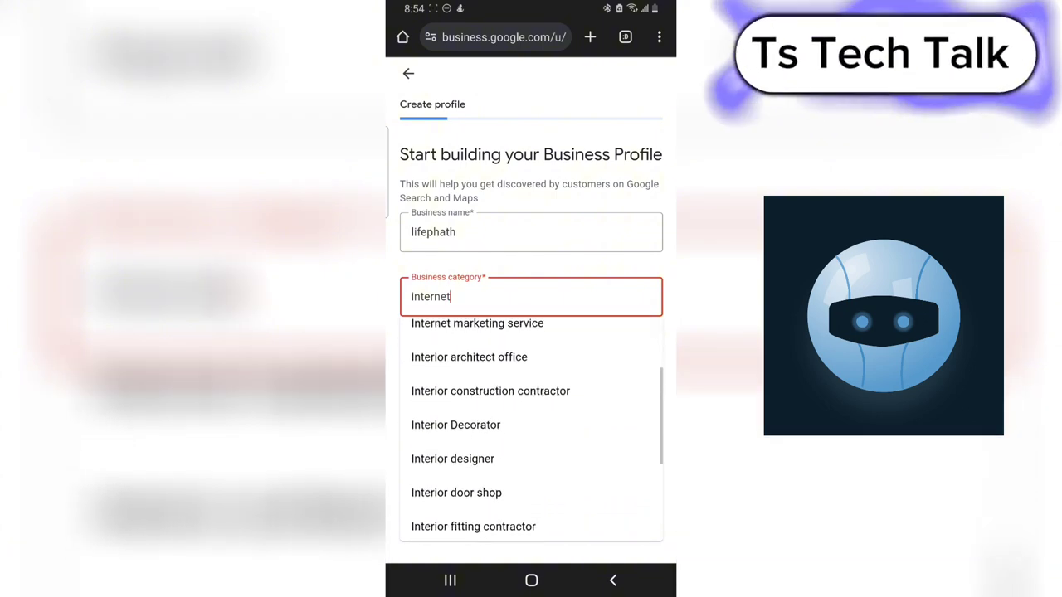
scroll(531, 423, "down", 1)
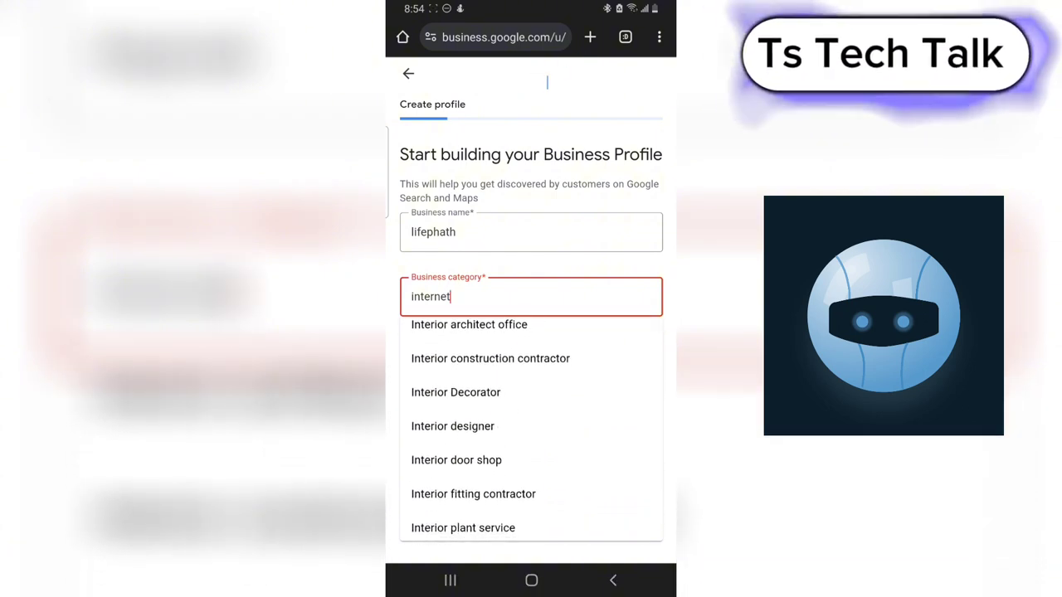
scroll(506, 444, "up", 1)
scroll(506, 445, "up", 2)
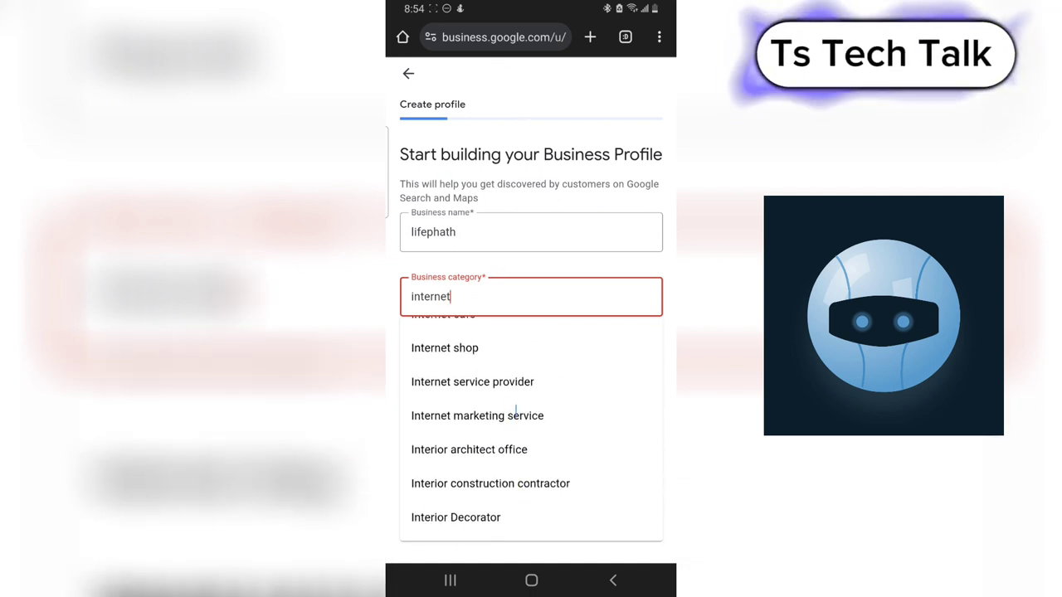
scroll(521, 423, "up", 1)
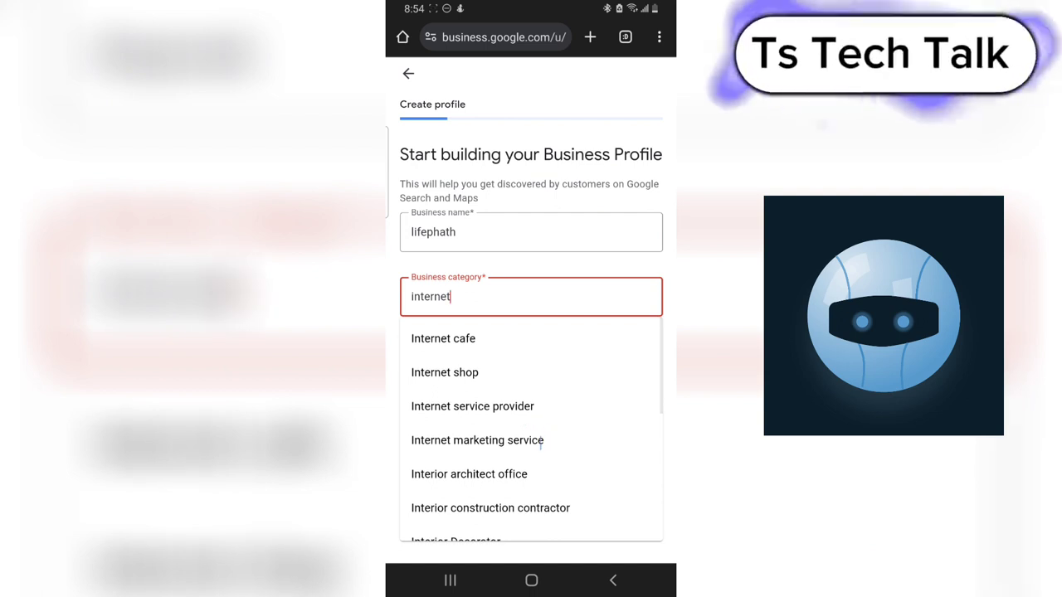
left_click(522, 437)
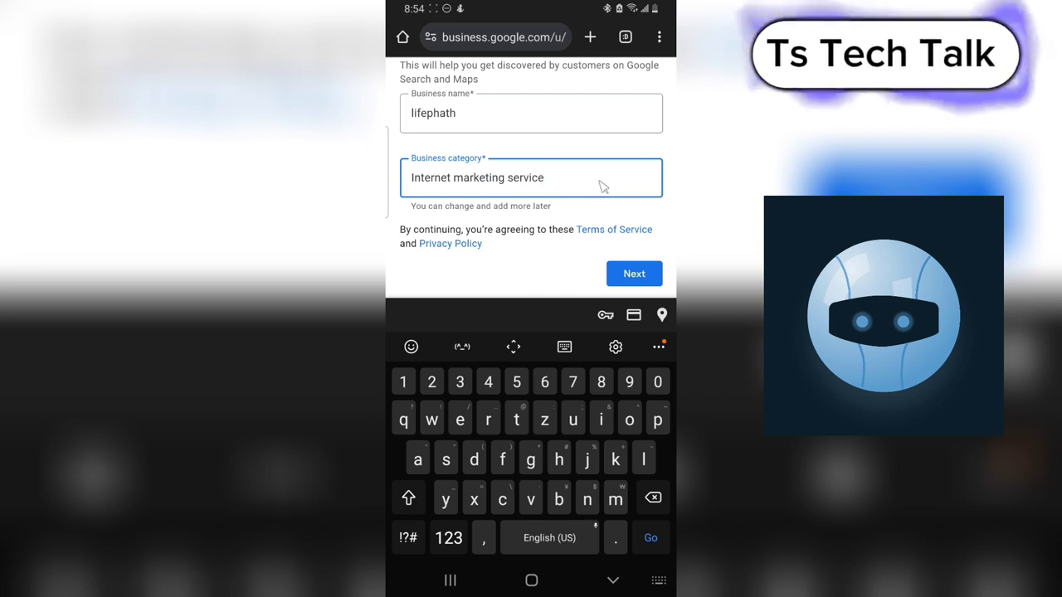
left_click(629, 278)
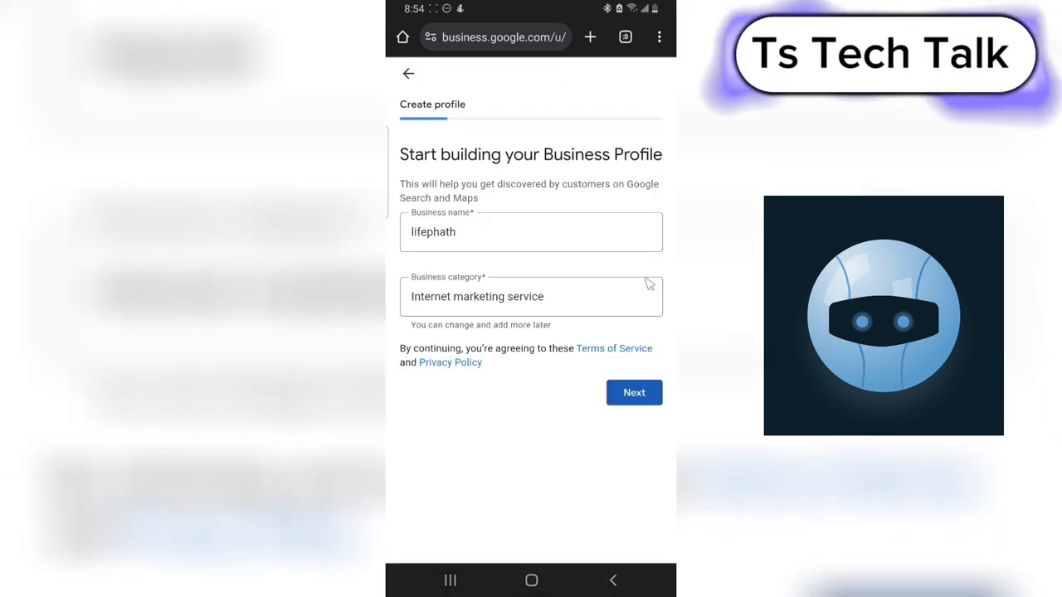
- Continue past name and category, answering No to a location customers can visit
left_click(632, 394)
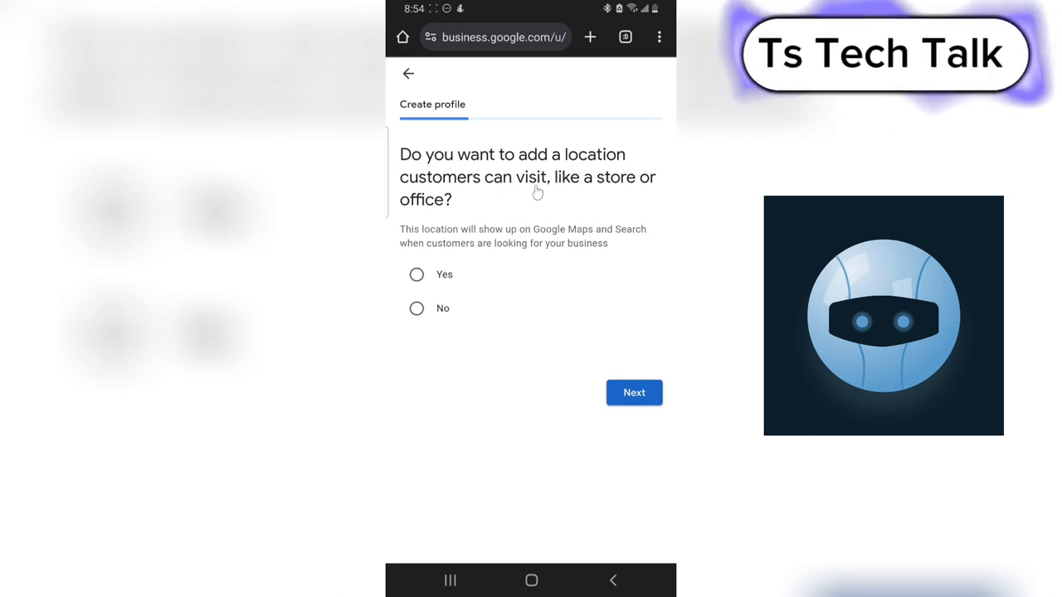
left_click(417, 309)
left_click(651, 400)
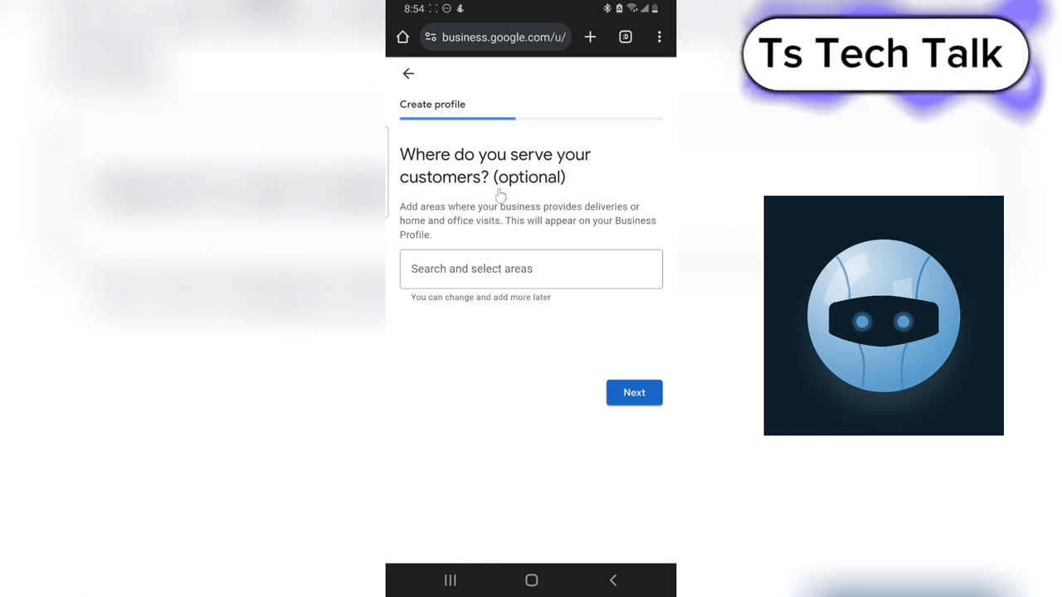
- Try entering 'world wide' as the service area
left_click(432, 270)
left_click(521, 268)
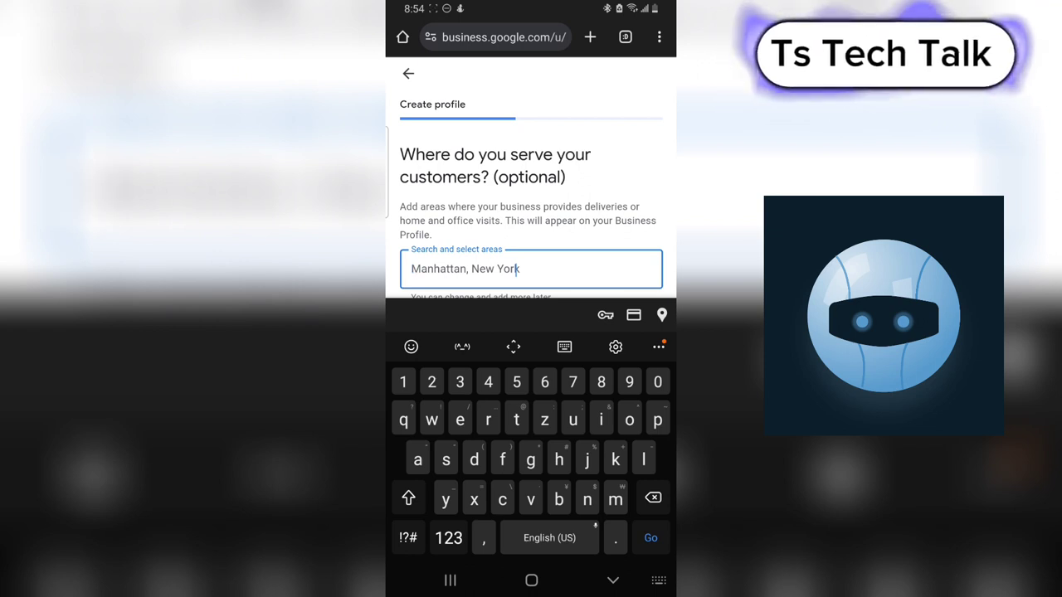
type("wo")
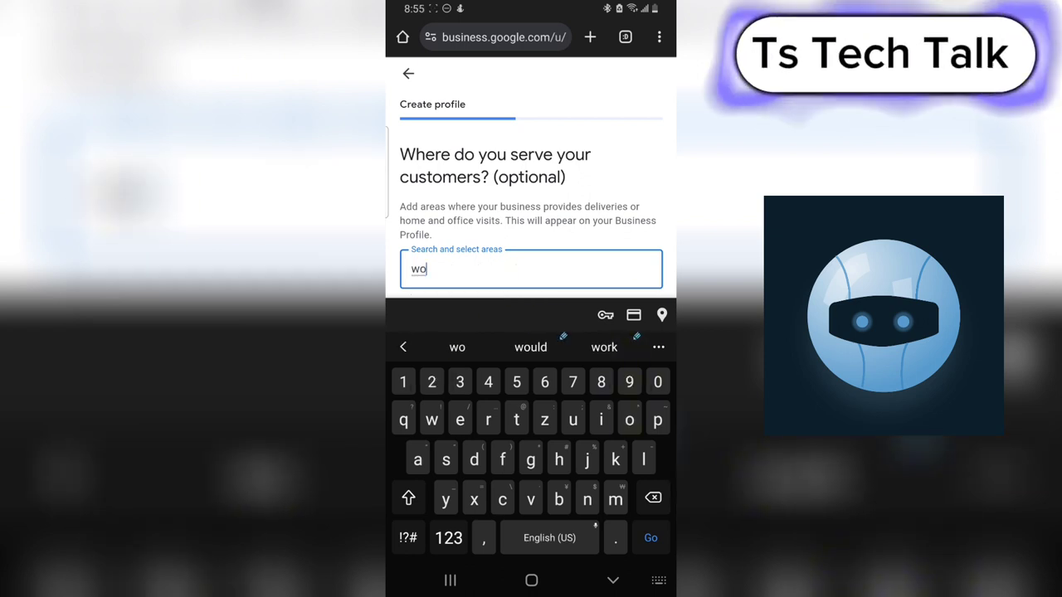
type("rld ")
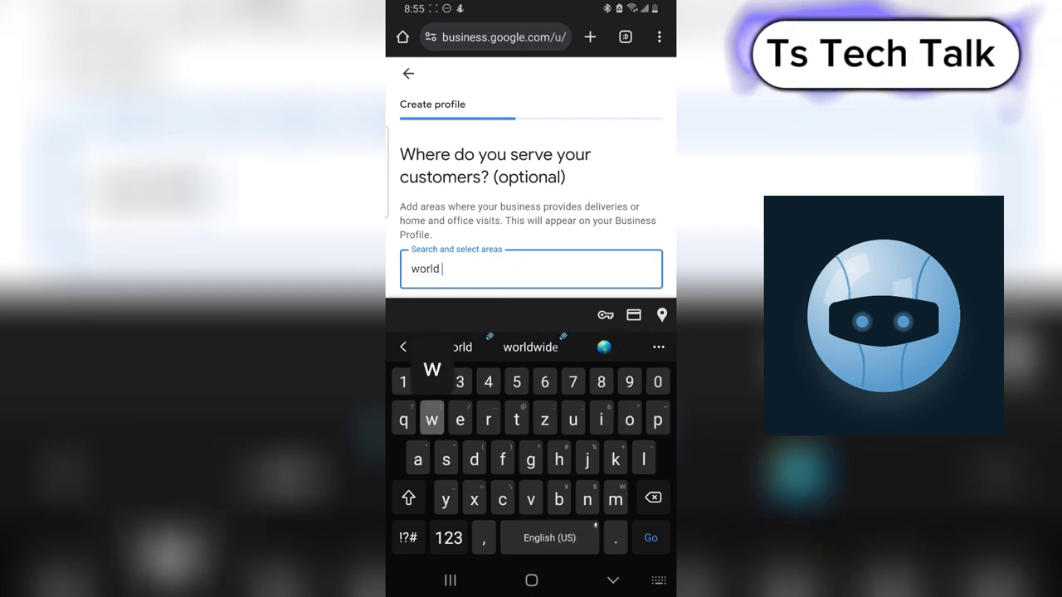
type("wide")
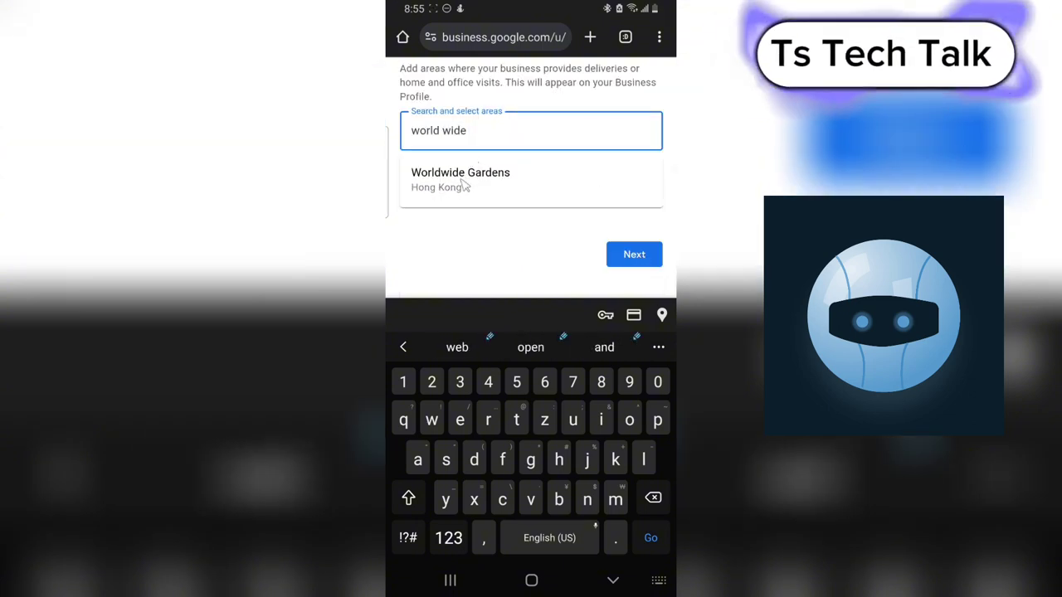
left_click(630, 253)
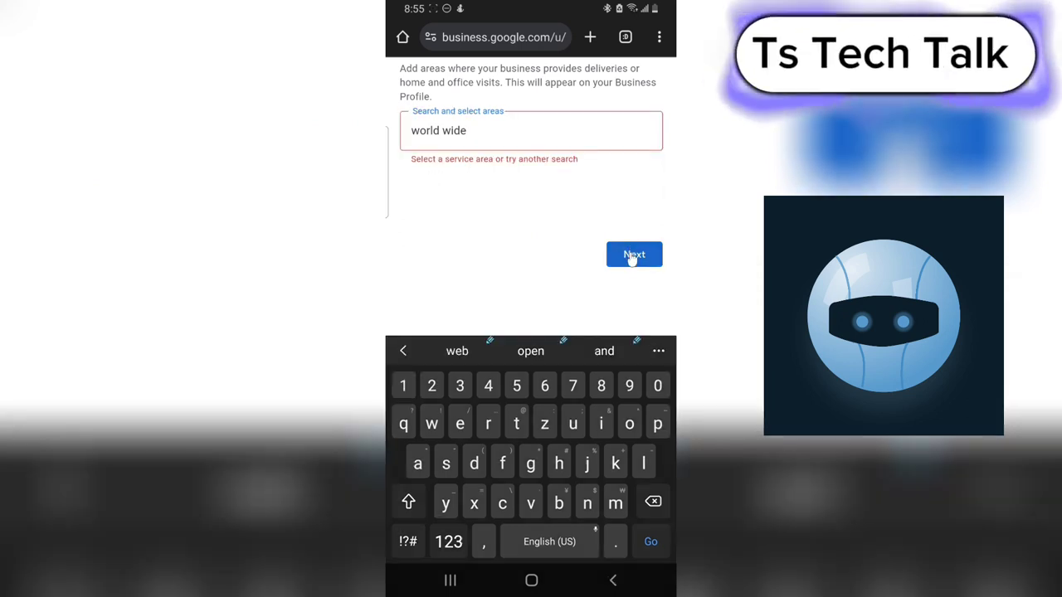
- Replace it with Nigeria and United States as service areas, then continue
left_click(509, 143)
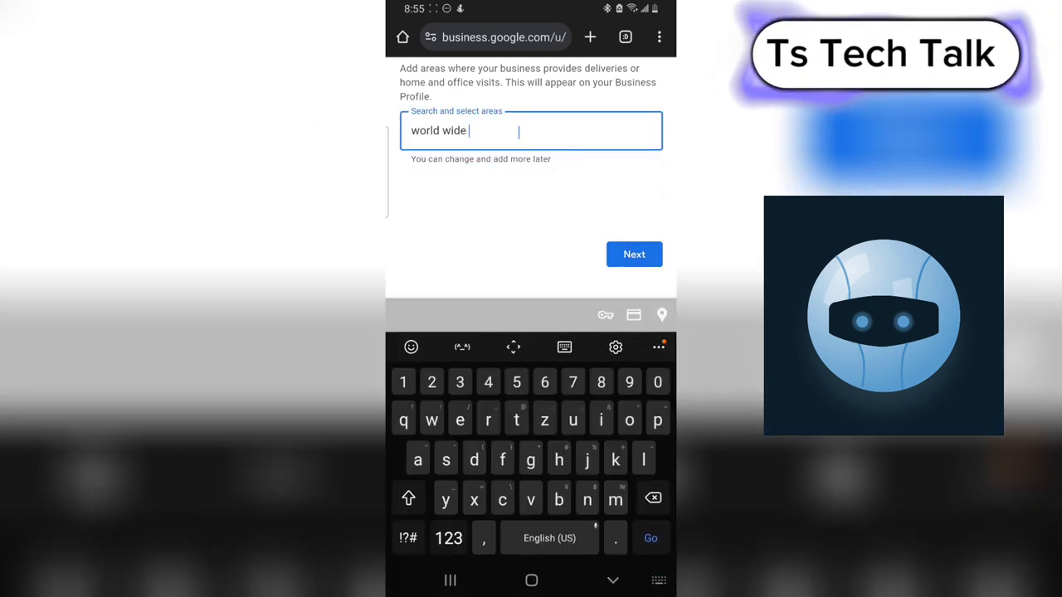
left_click_drag(508, 137, 408, 135)
type("nig")
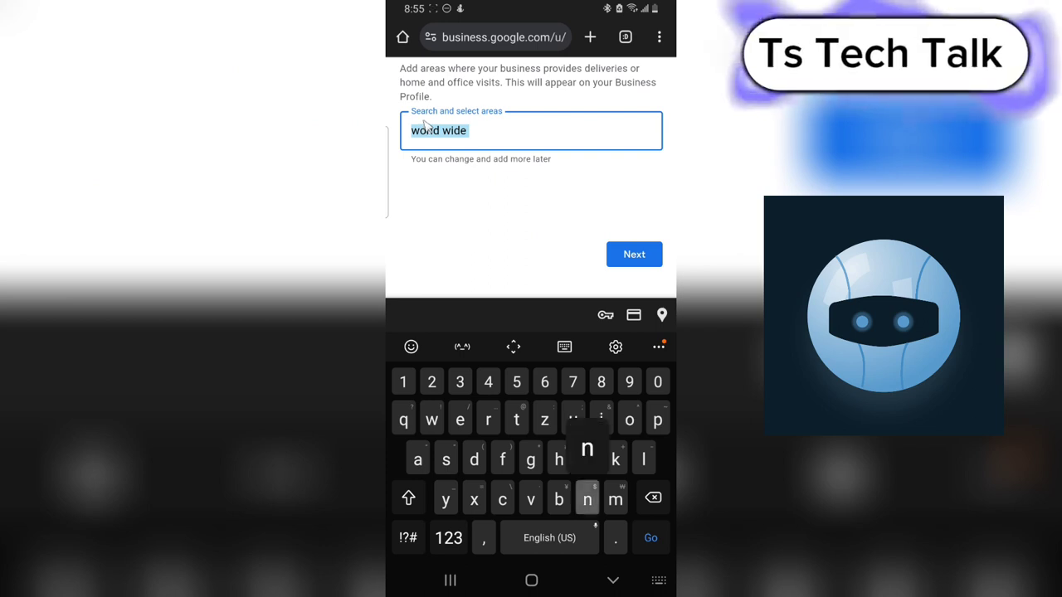
type("rt")
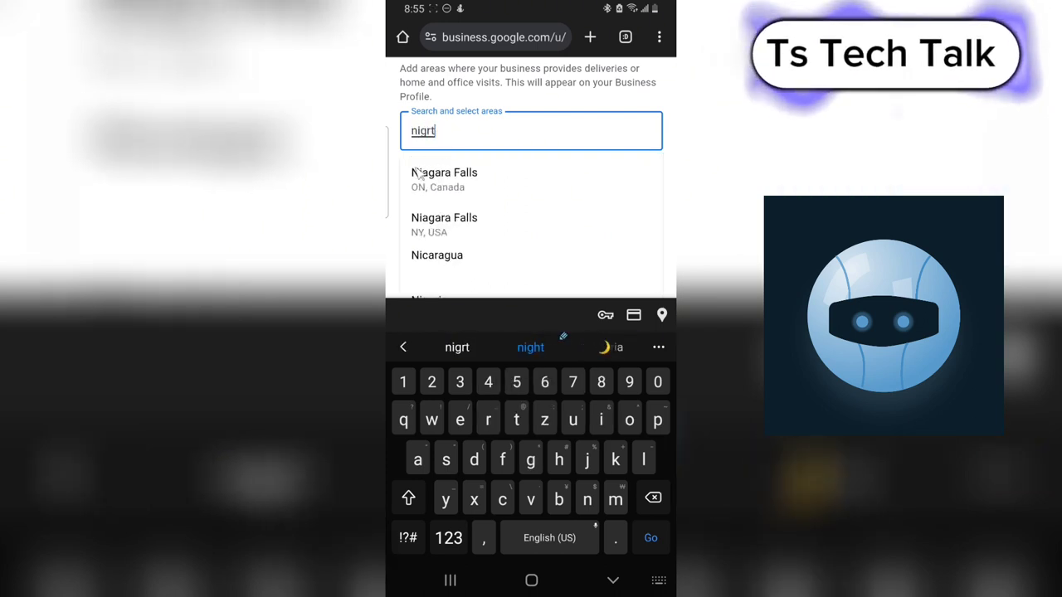
key("BackSpace")
key("BackSpace")
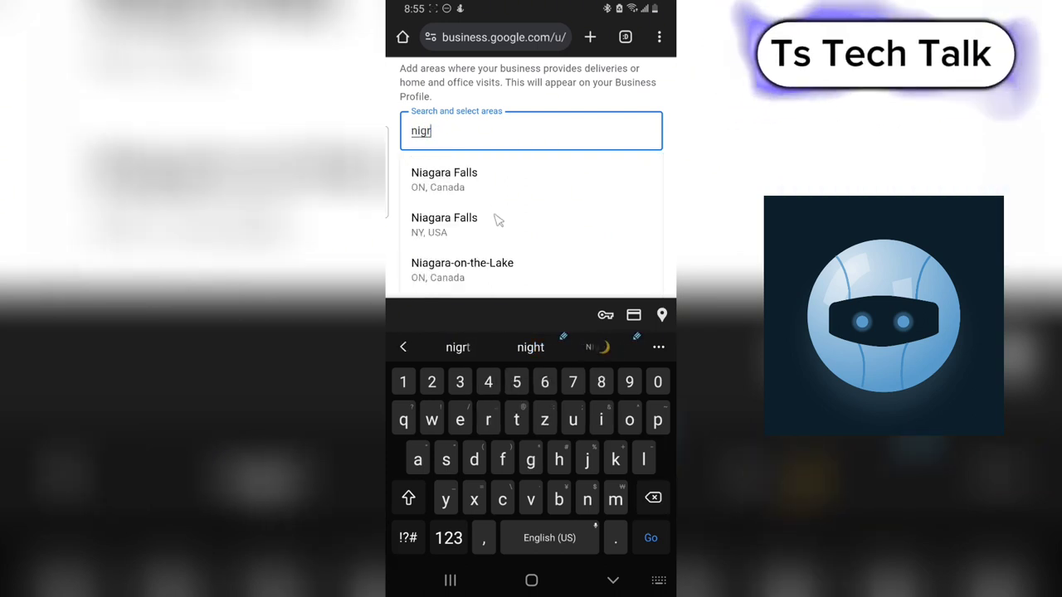
type("er")
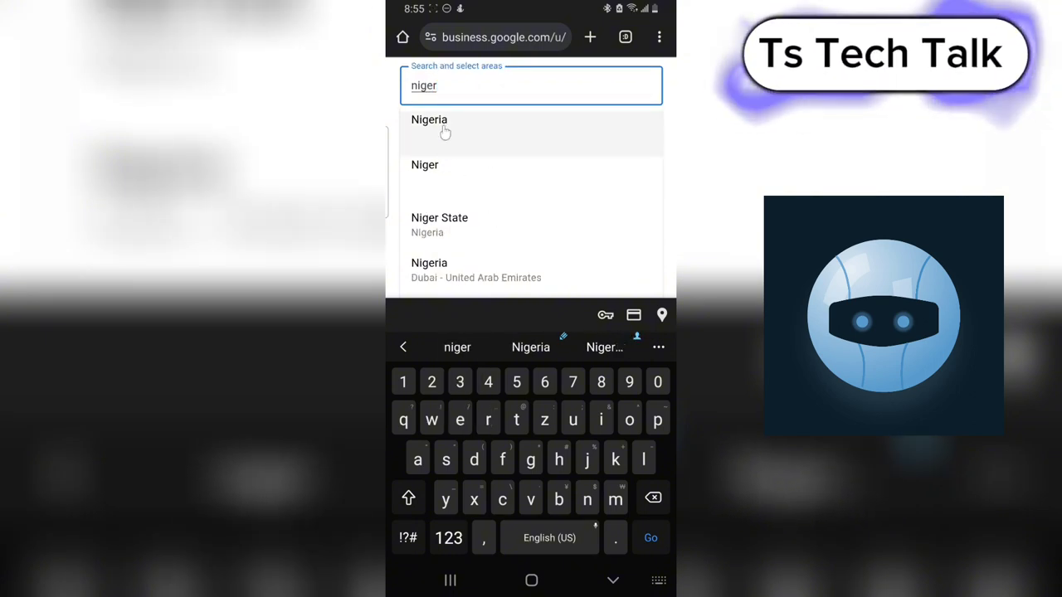
left_click(440, 124)
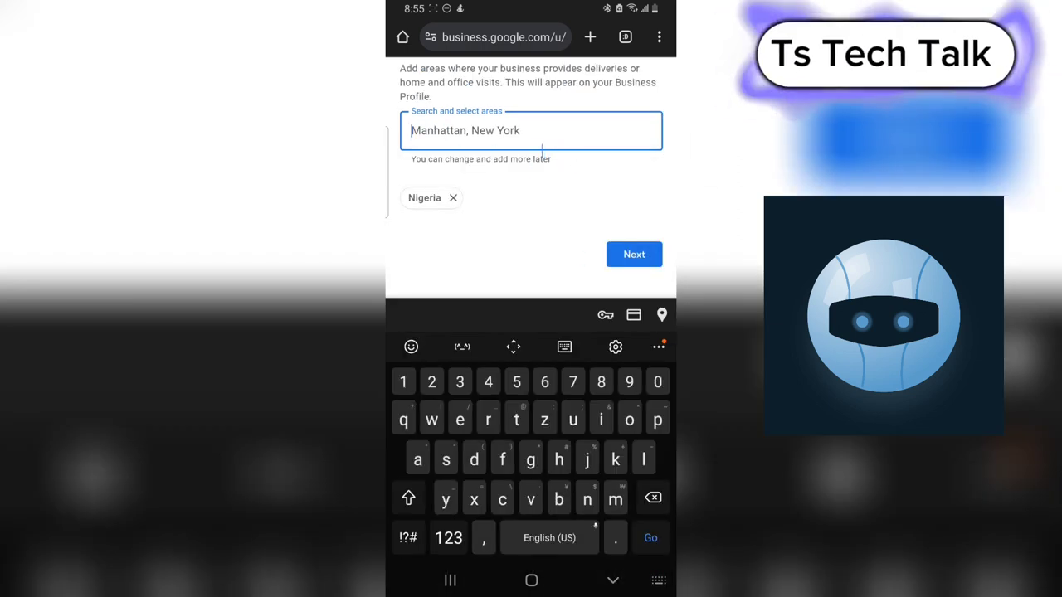
type("u")
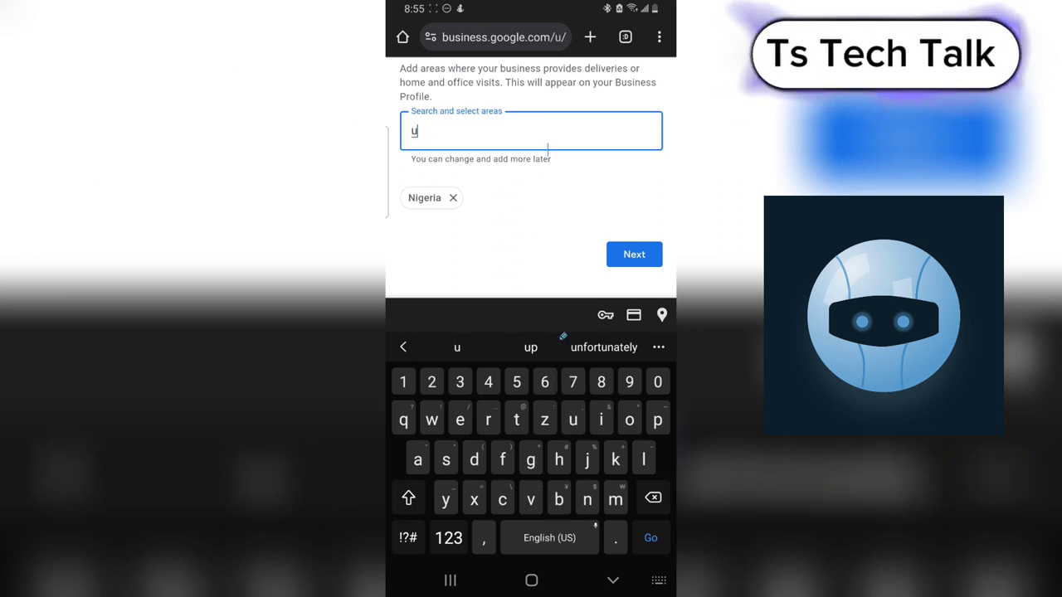
type("nited")
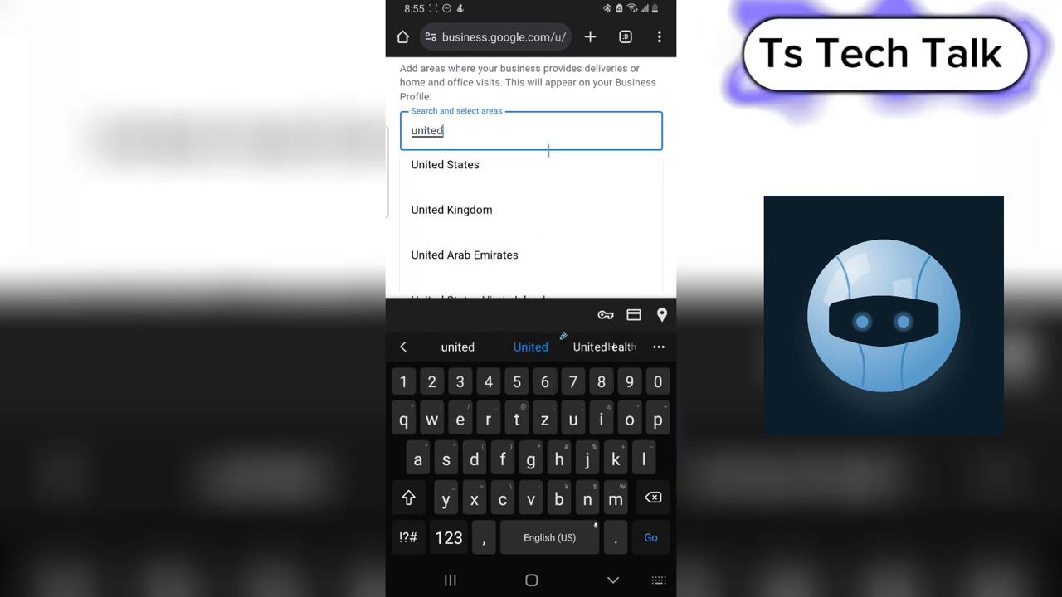
left_click(494, 166)
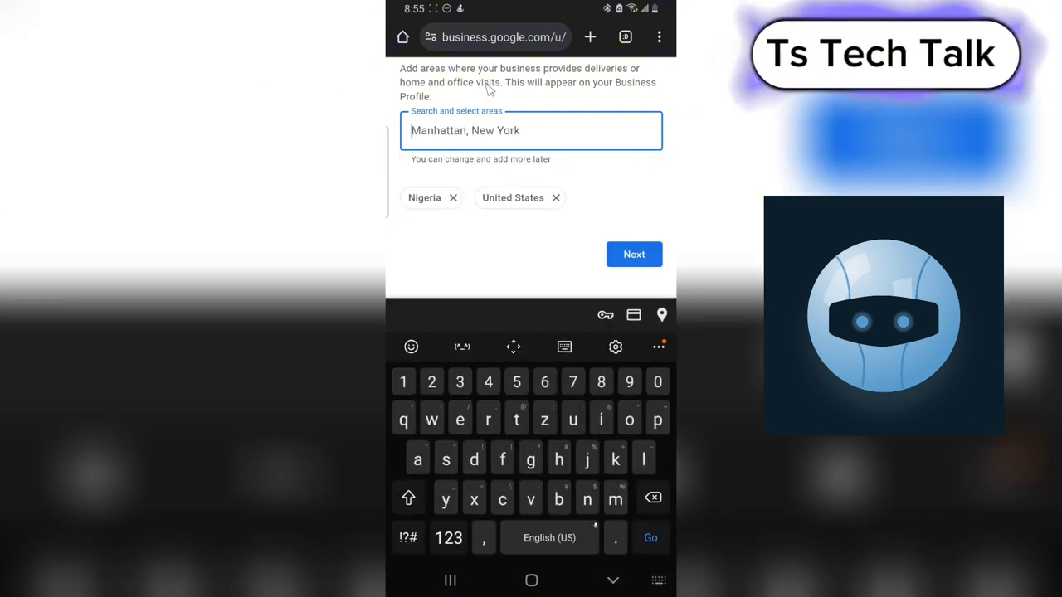
left_click(635, 257)
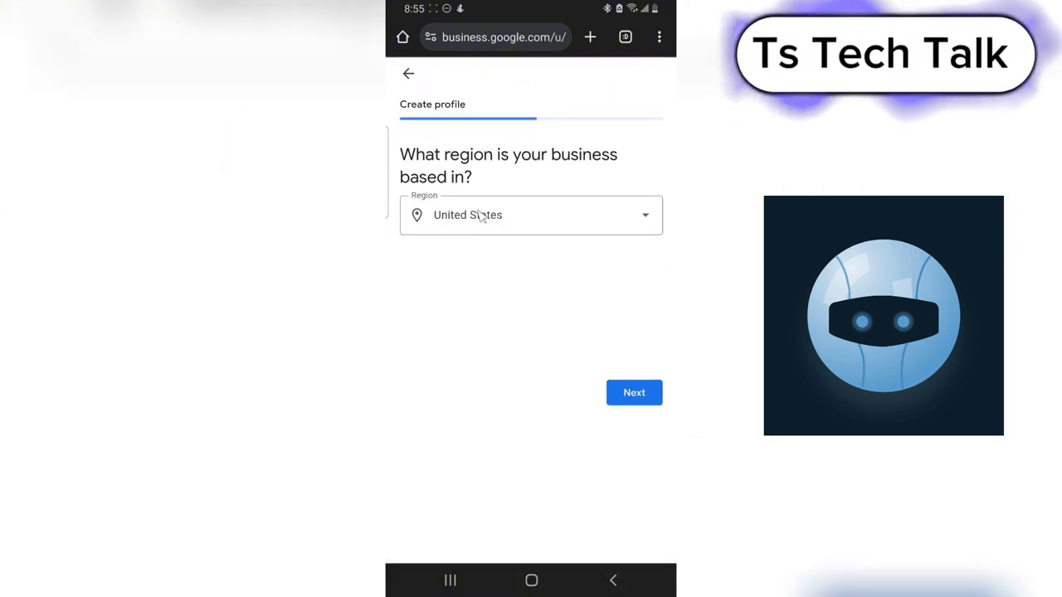
- Confirm United States as the business region and continue
left_click(484, 218)
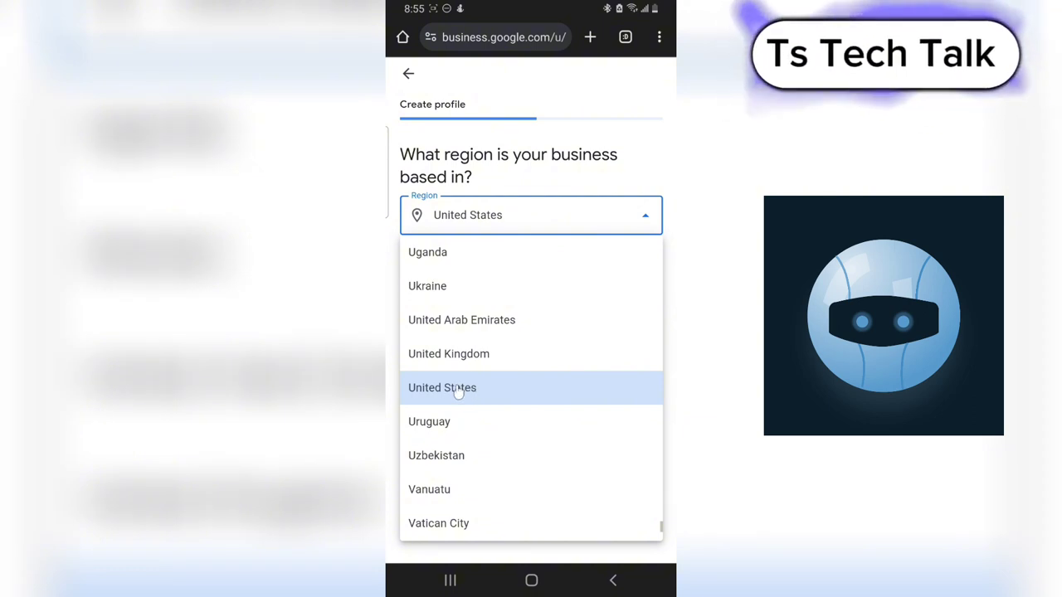
left_click(458, 391)
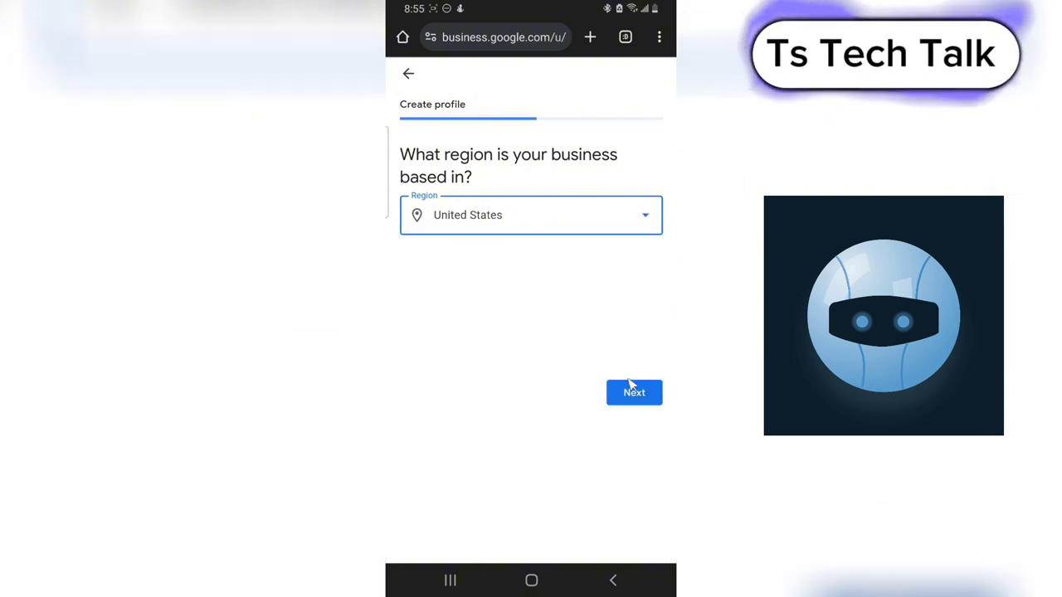
left_click(643, 398)
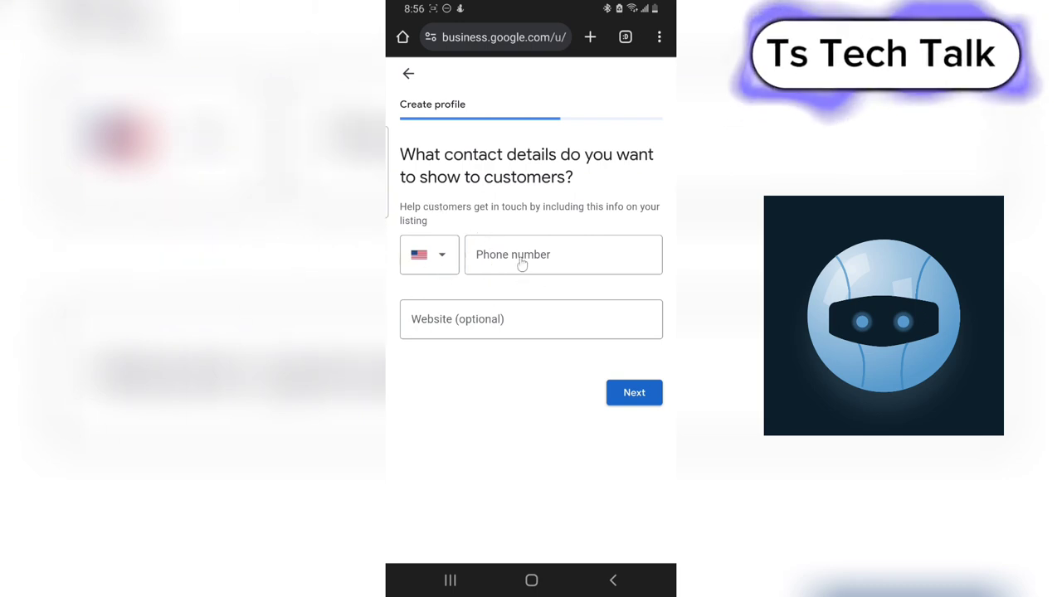
- Attempt to continue with no contact details, then scroll the calling-code list down to Nigeria
left_click(640, 396)
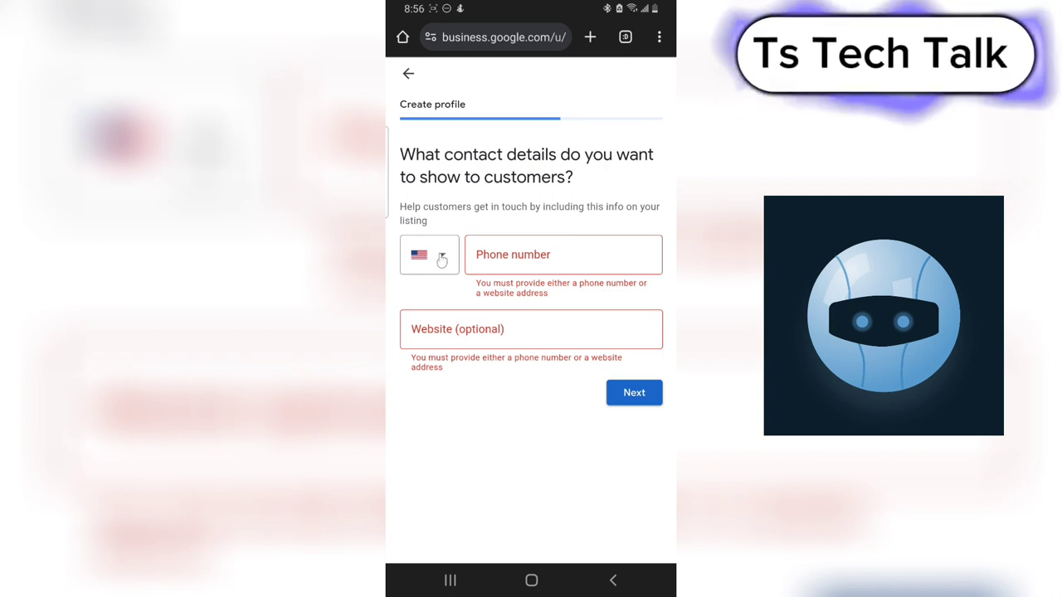
left_click(441, 260)
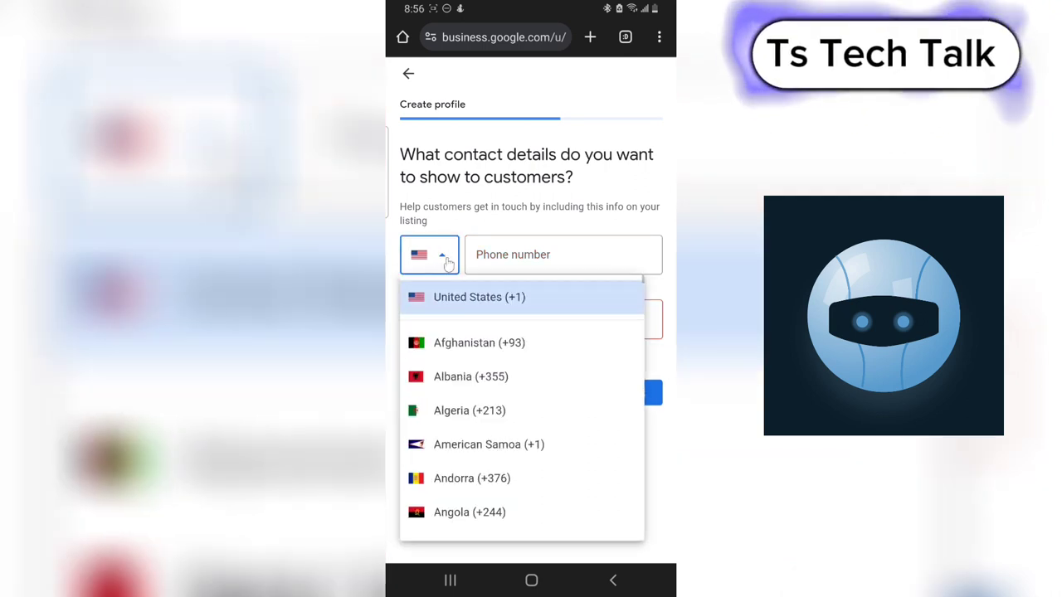
key("Escape")
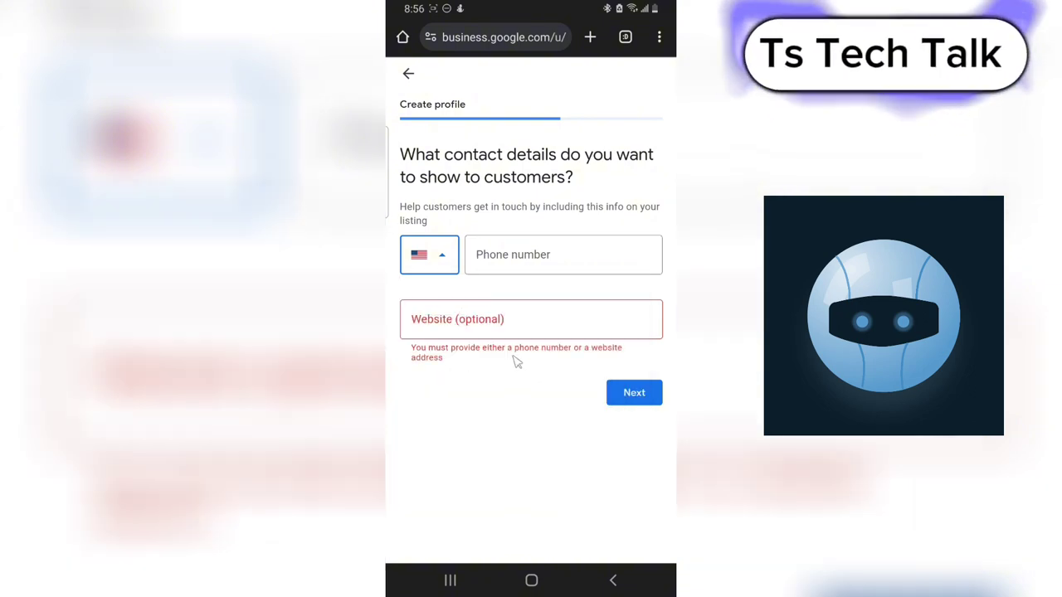
left_click(440, 255)
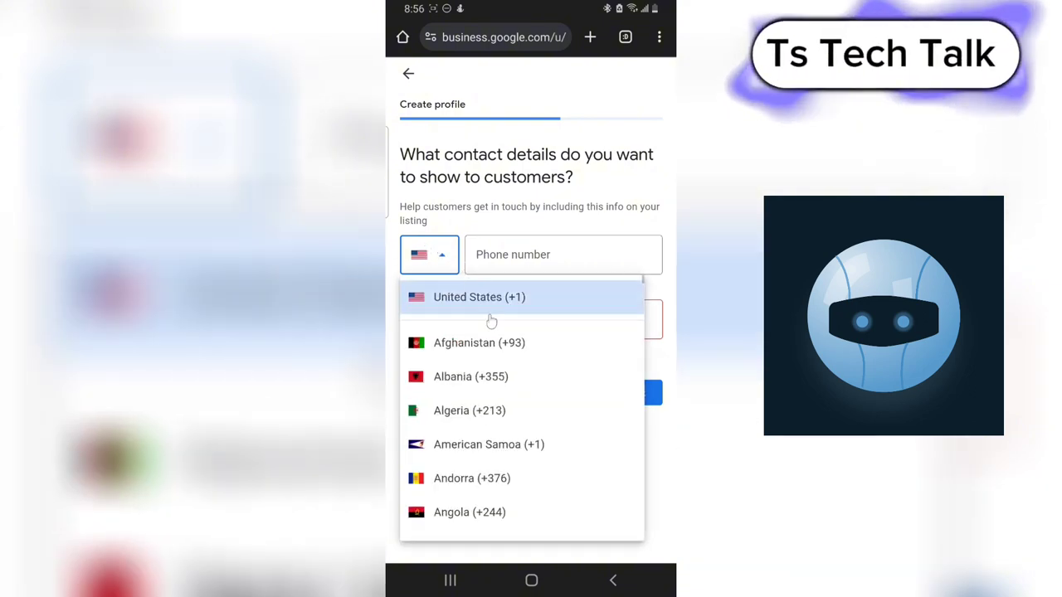
scroll(497, 348, "down", 10)
scroll(504, 381, "down", 10)
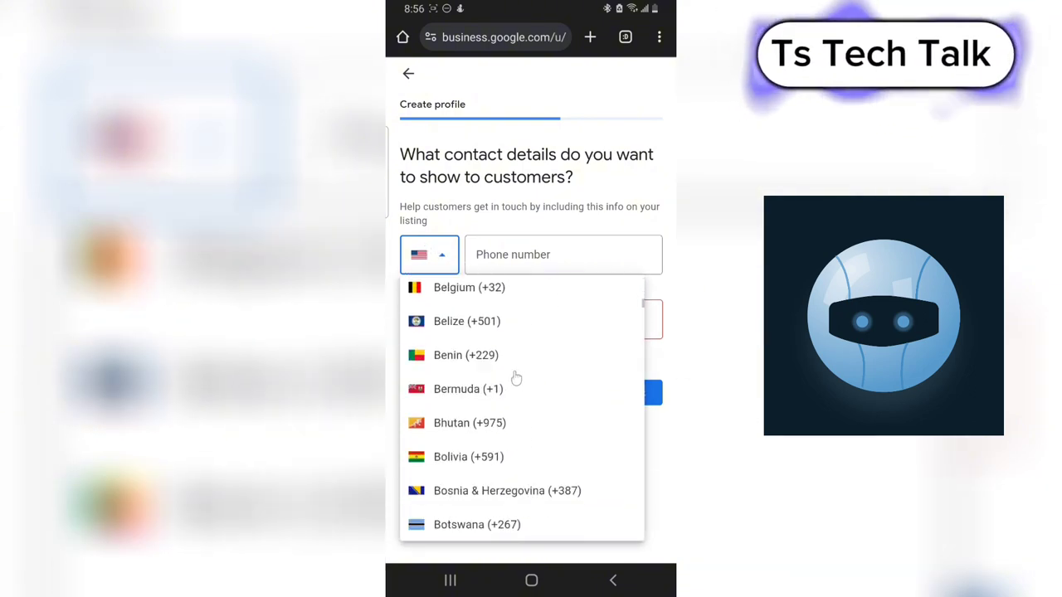
scroll(501, 404, "down", 10)
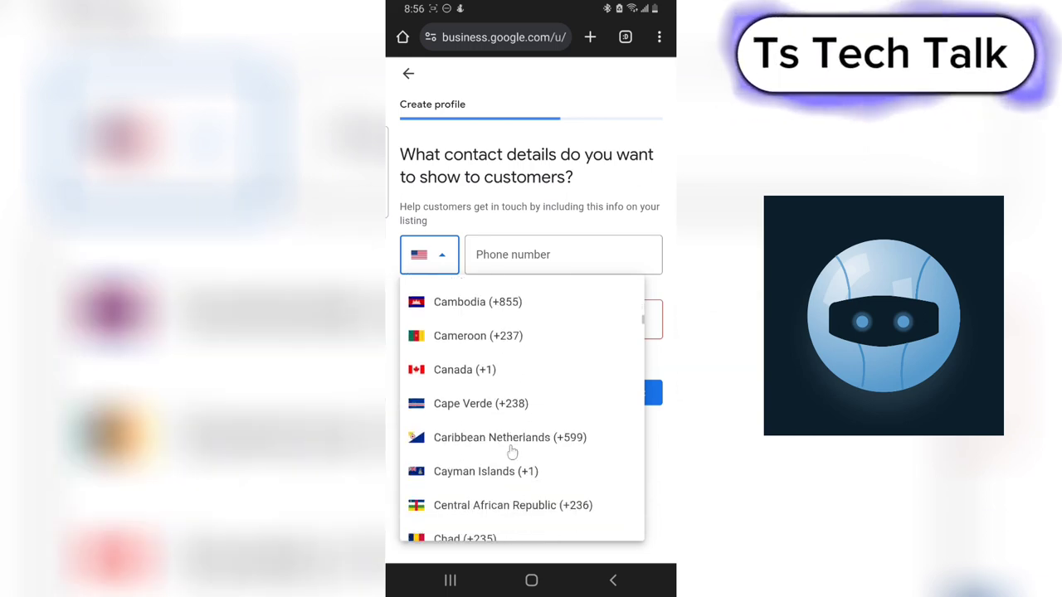
scroll(516, 448, "down", 10)
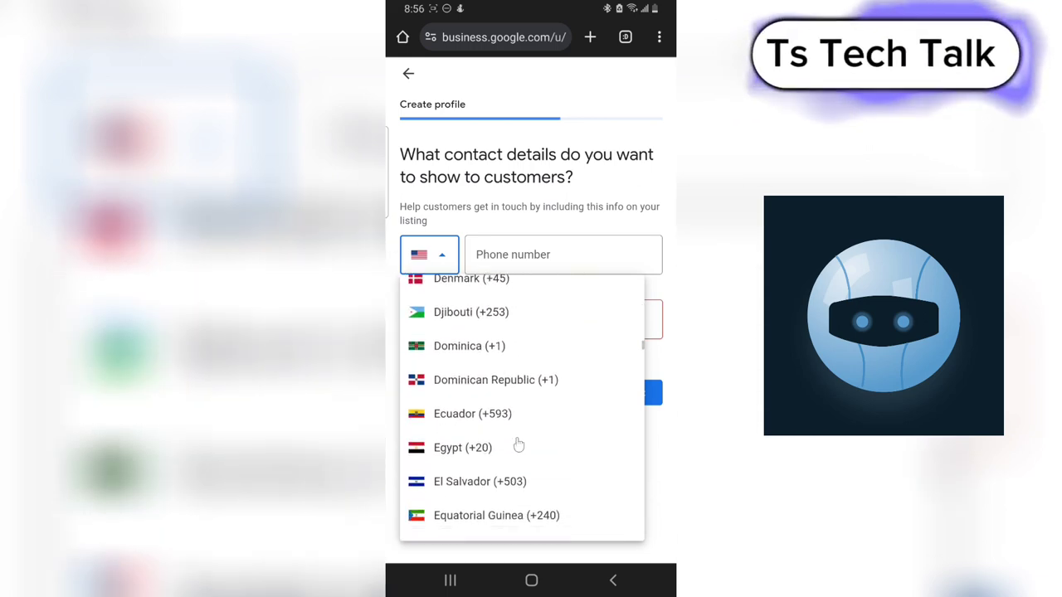
scroll(523, 441, "down", 10)
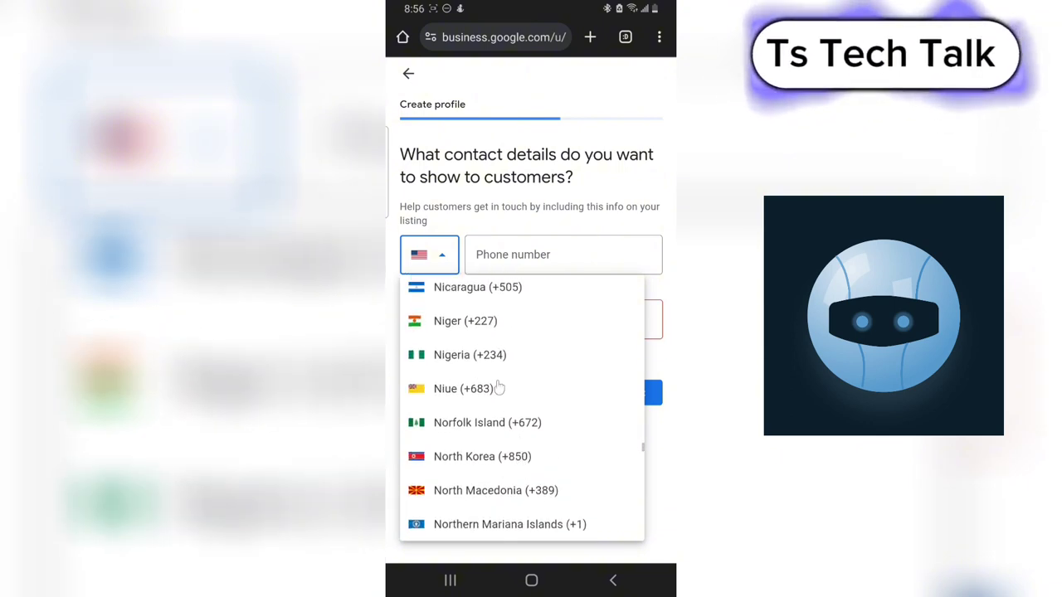
- Select Nigeria's +234 code, enter and correct the business phone number, and continue
left_click(486, 356)
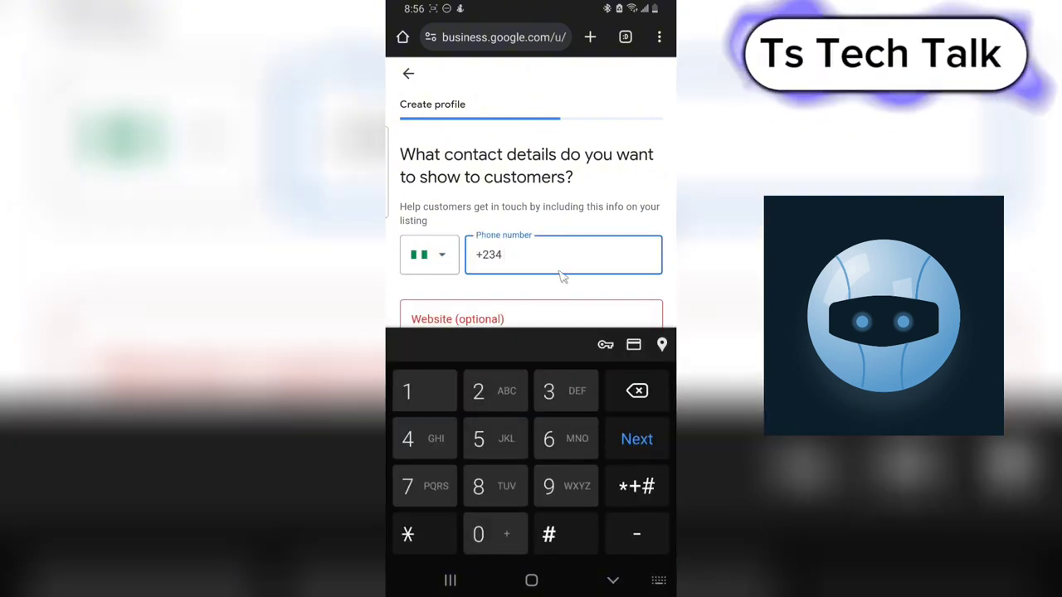
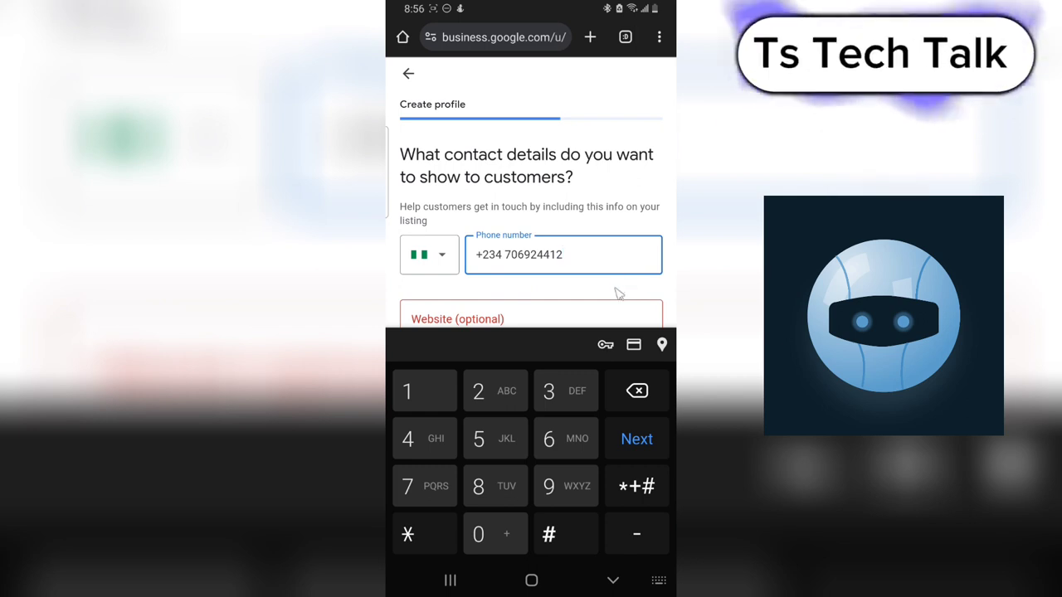
scroll(626, 286, "down", 2)
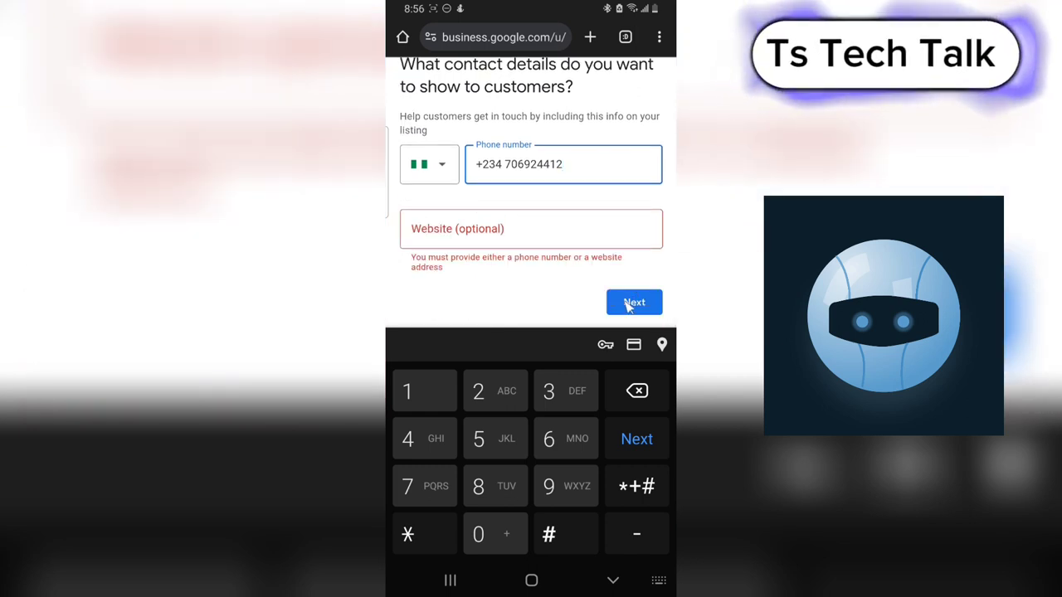
left_click(633, 303)
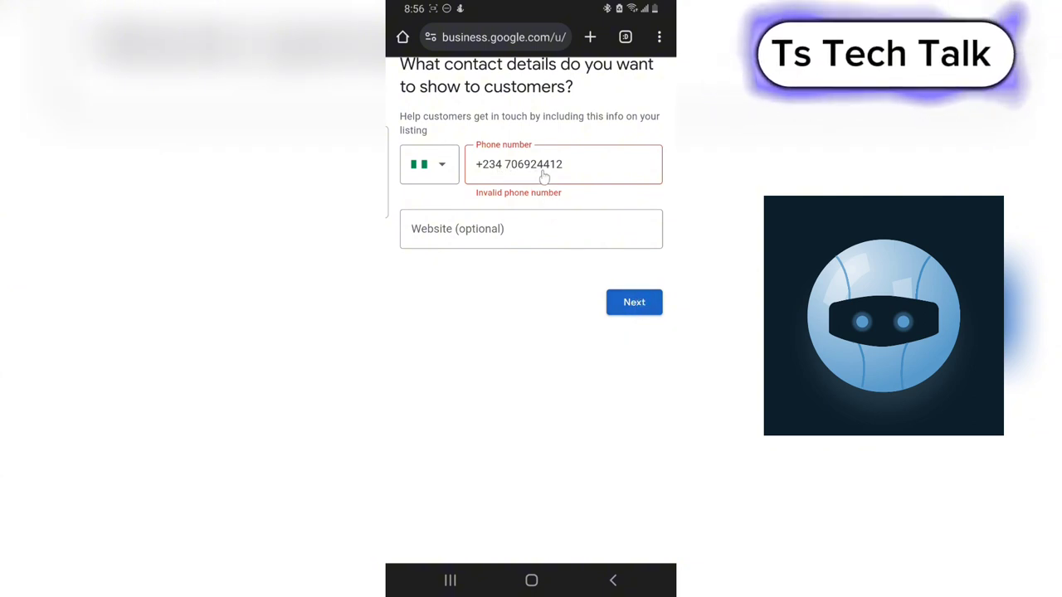
left_click(571, 172)
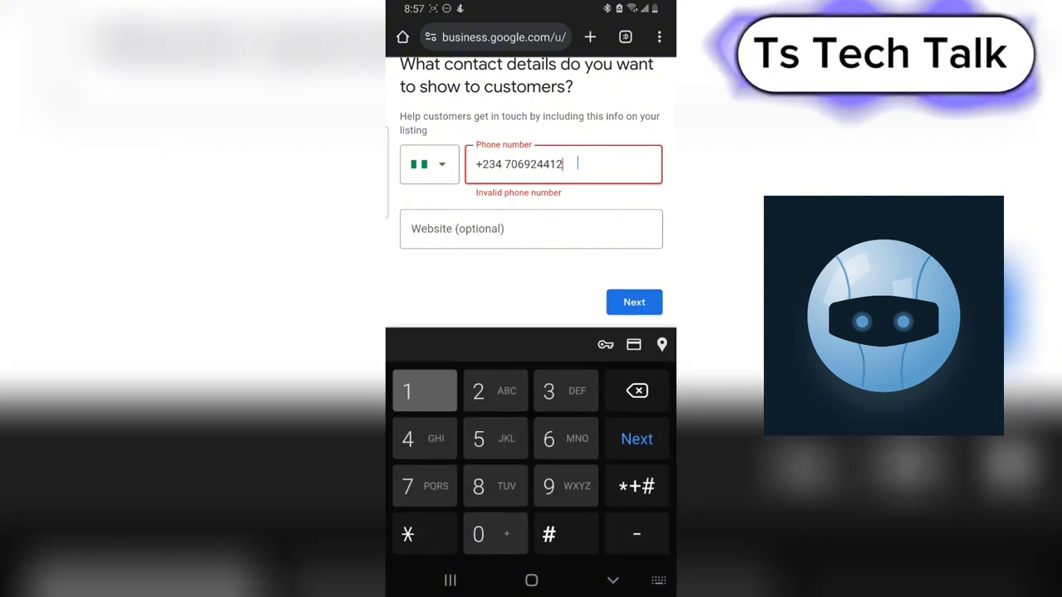
type("1")
left_click(634, 303)
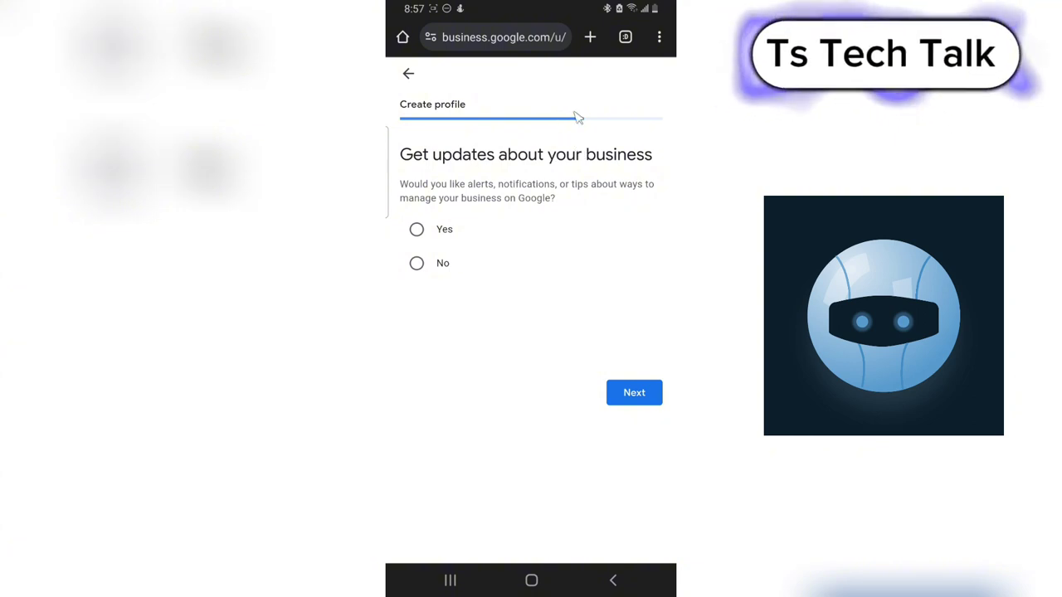
- Answer No to receiving business updates and continue
left_click(422, 263)
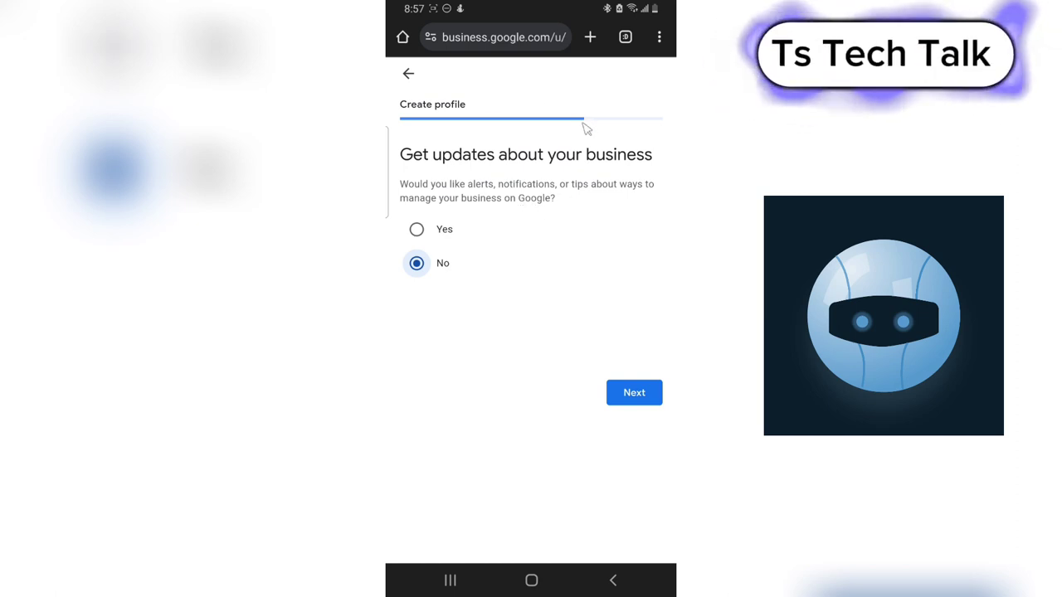
left_click(643, 394)
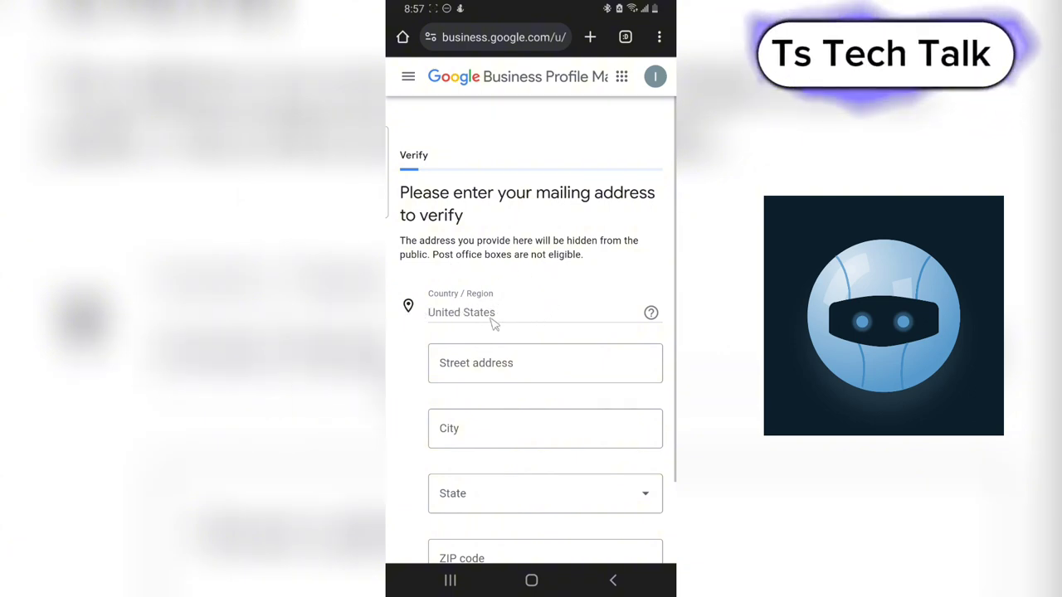
- Skip the mailing address by choosing Verify Later
scroll(533, 315, "down", 2)
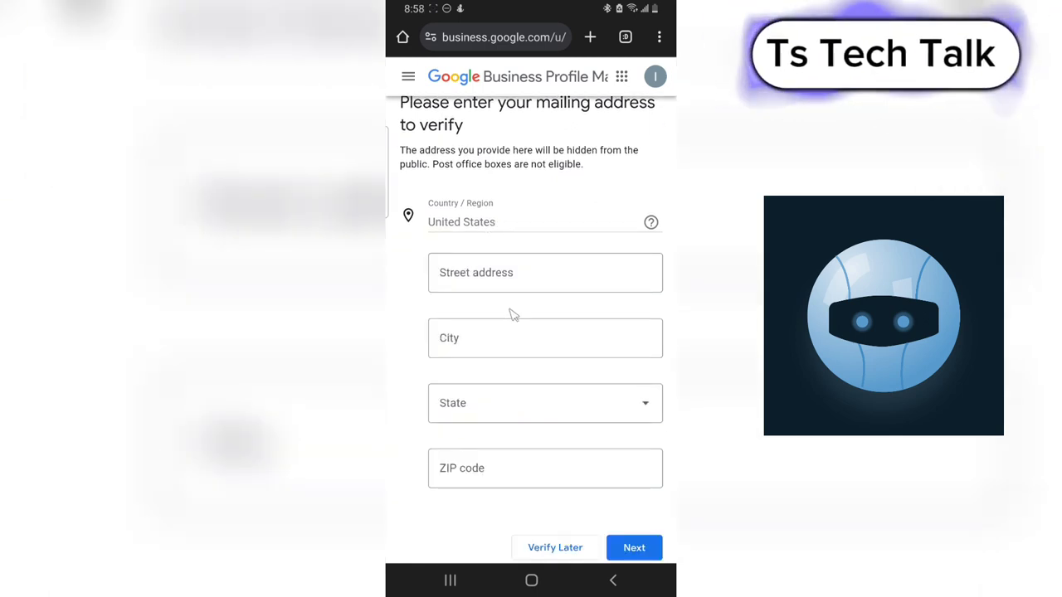
left_click(553, 549)
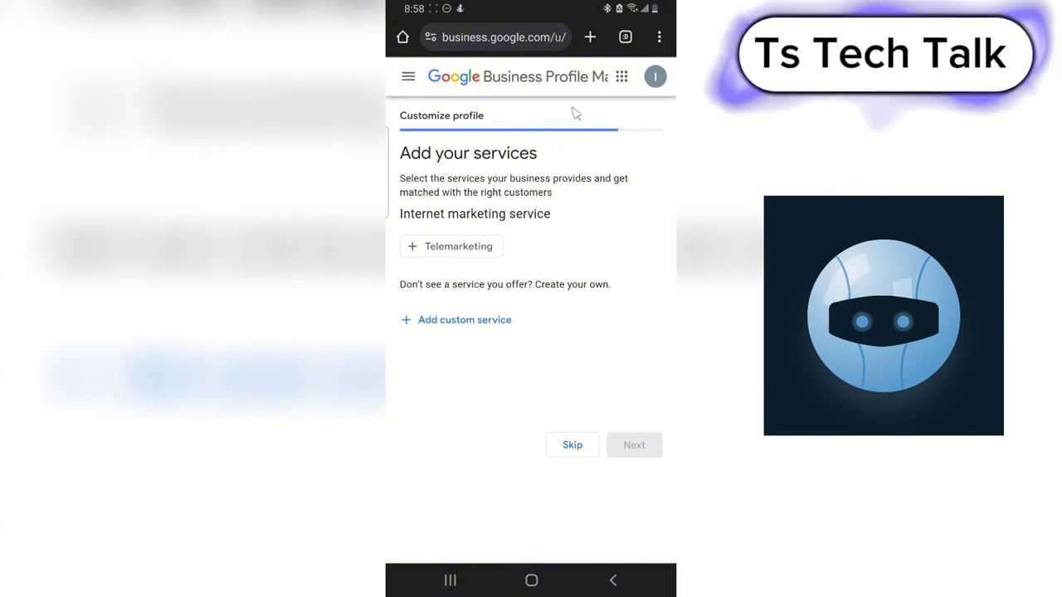
- Add a custom service named 'Internet company'
mouse_move(517, 251)
left_mouse_down()
mouse_move(442, 270)
mouse_move(388, 234)
mouse_move(415, 199)
mouse_move(524, 188)
mouse_move(569, 222)
mouse_move(542, 240)
left_mouse_up()
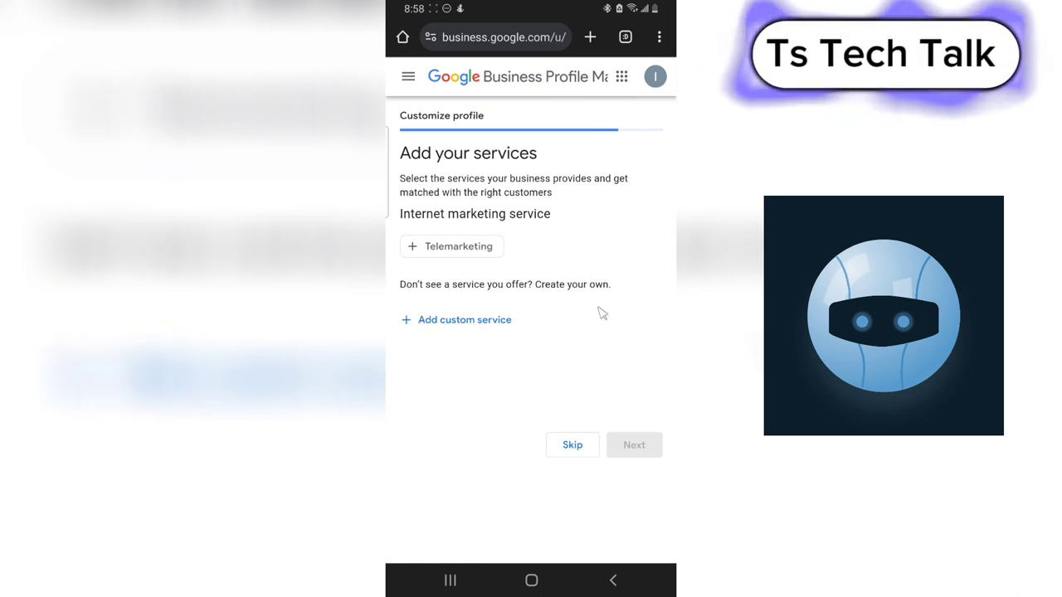
mouse_move(564, 324)
left_mouse_down()
mouse_move(396, 366)
mouse_move(408, 315)
mouse_move(528, 310)
left_mouse_up()
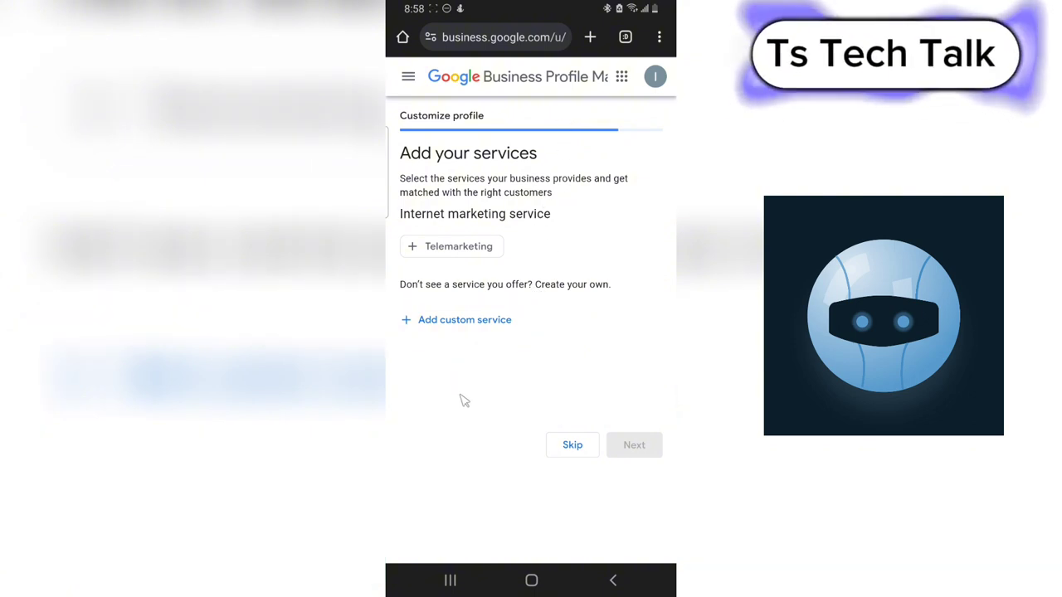
left_click(481, 321)
left_click(534, 331)
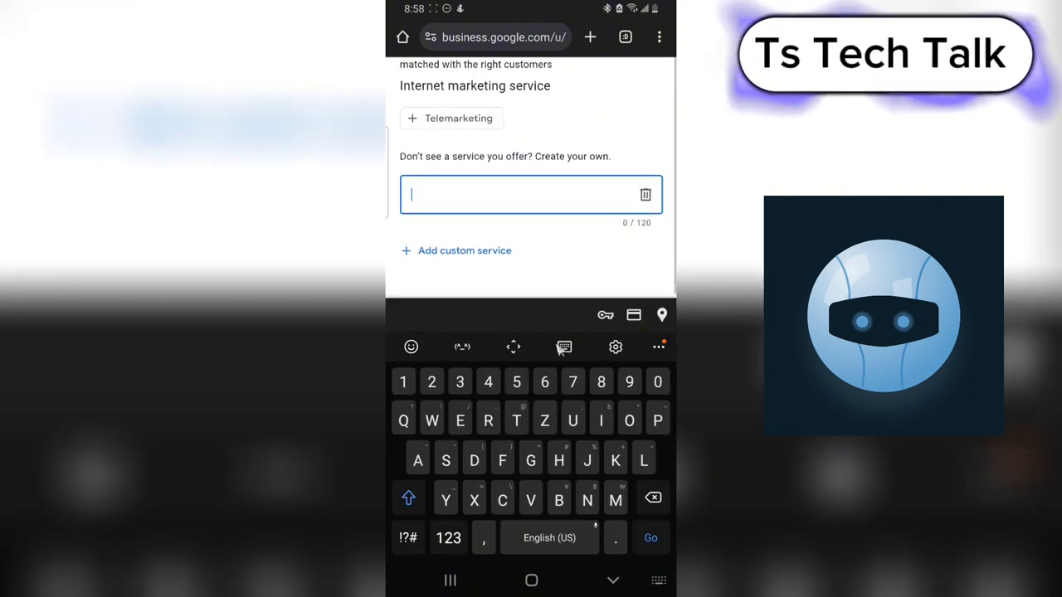
type("In")
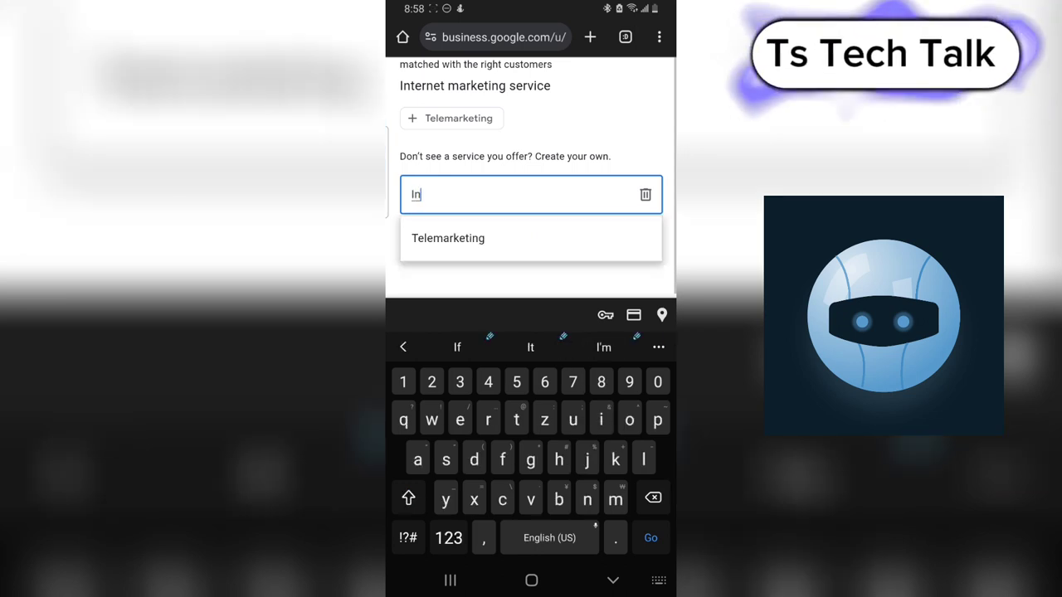
type("terne")
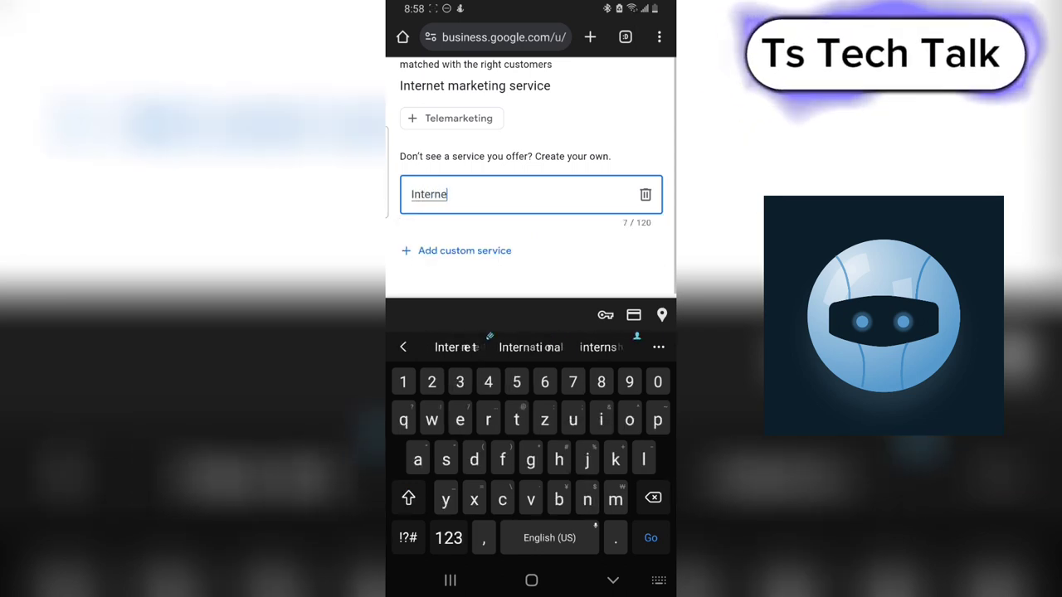
type("t ")
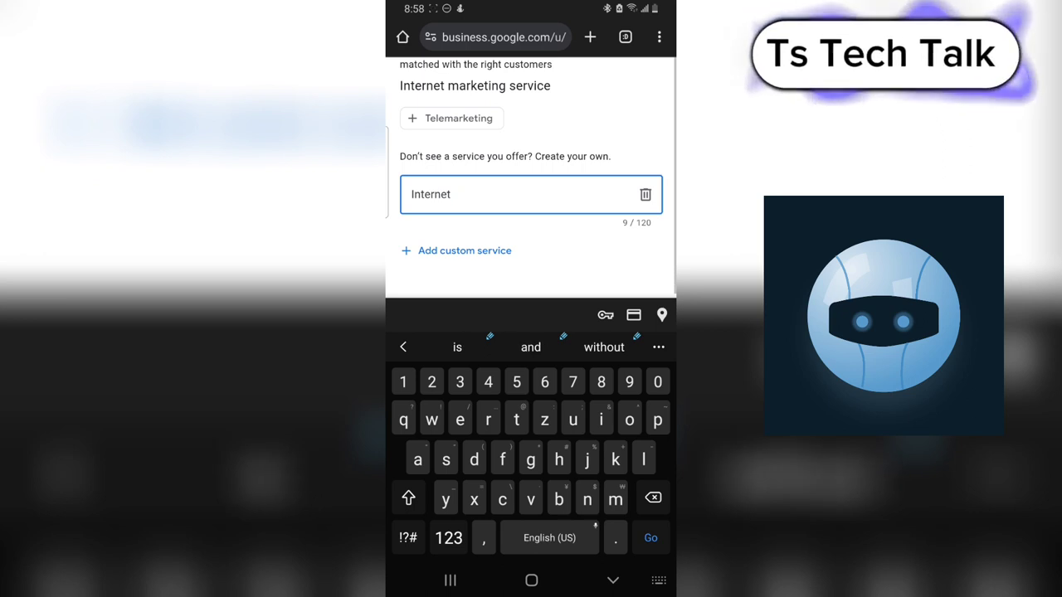
type("com")
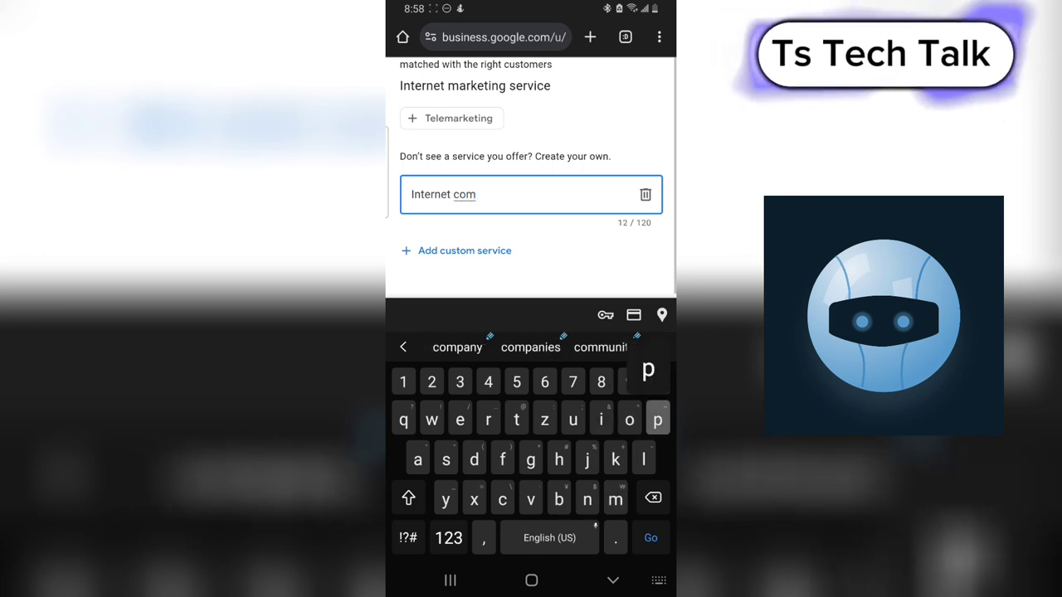
type("pany")
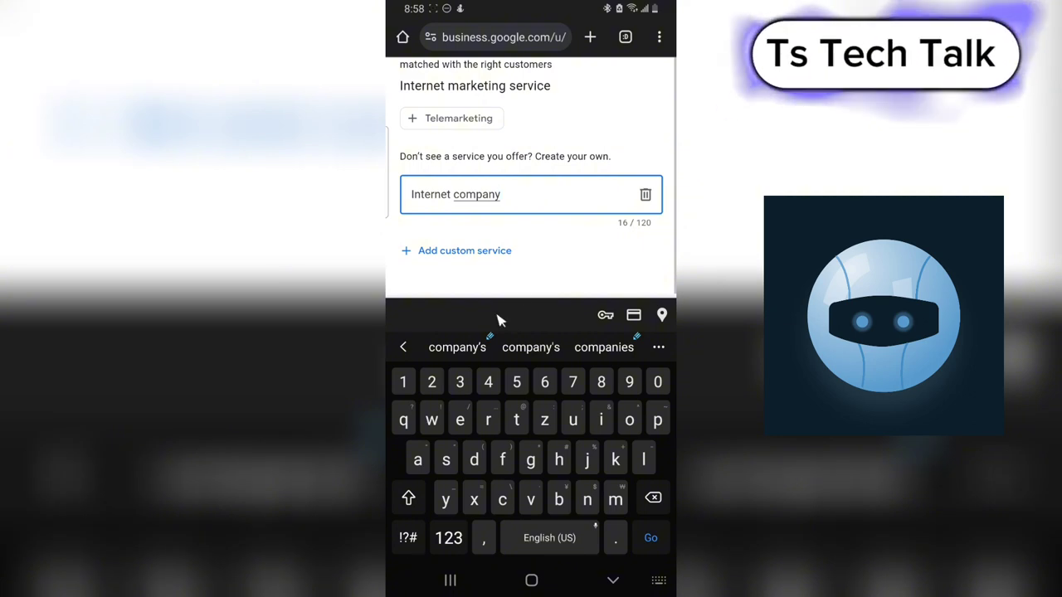
left_click(538, 262)
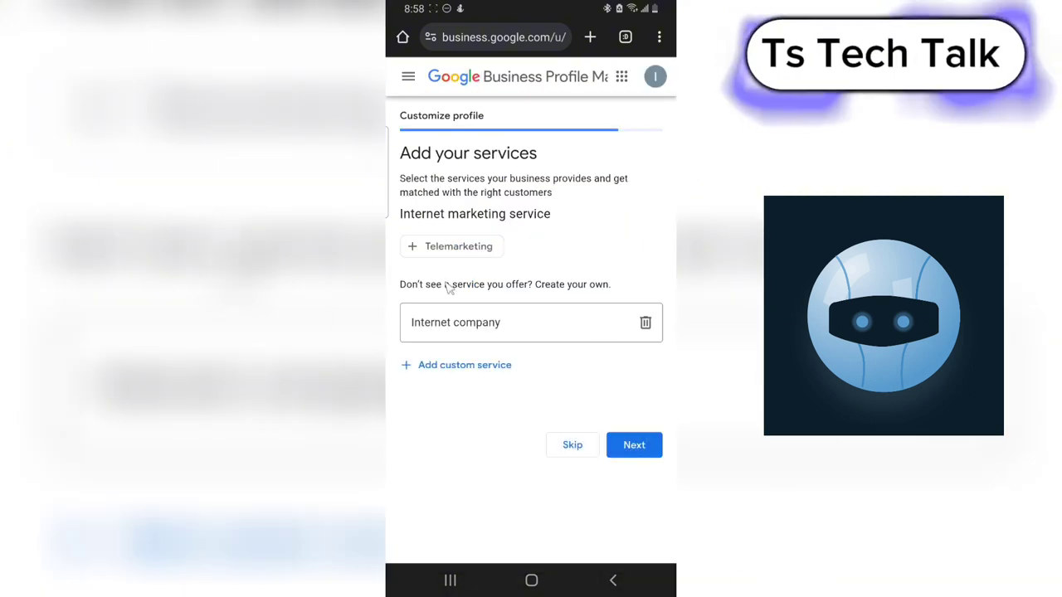
- Add a second custom service 'content creator' and submit the services
left_click(478, 367)
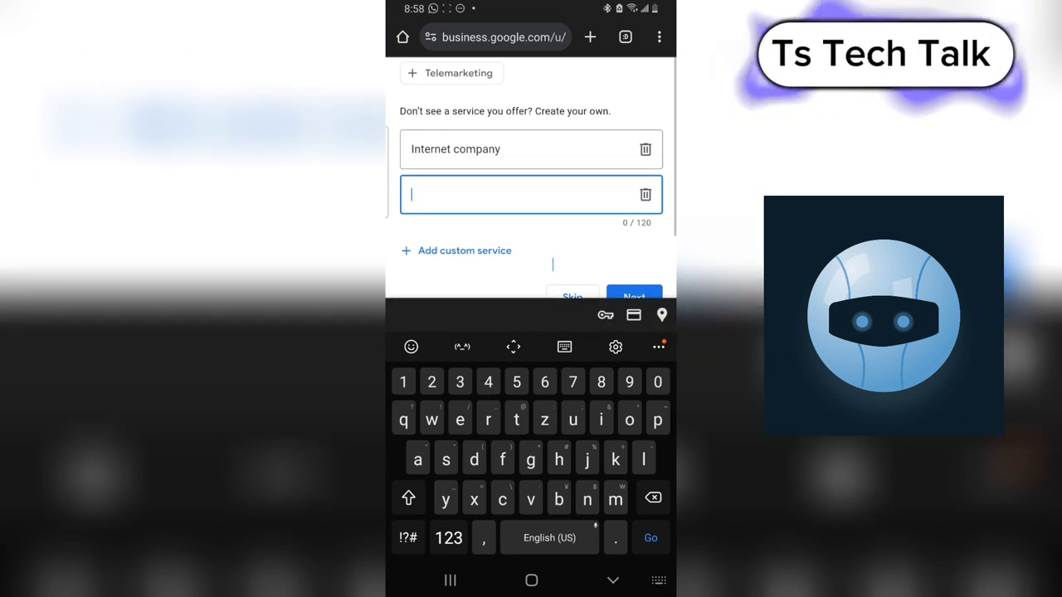
type("content ")
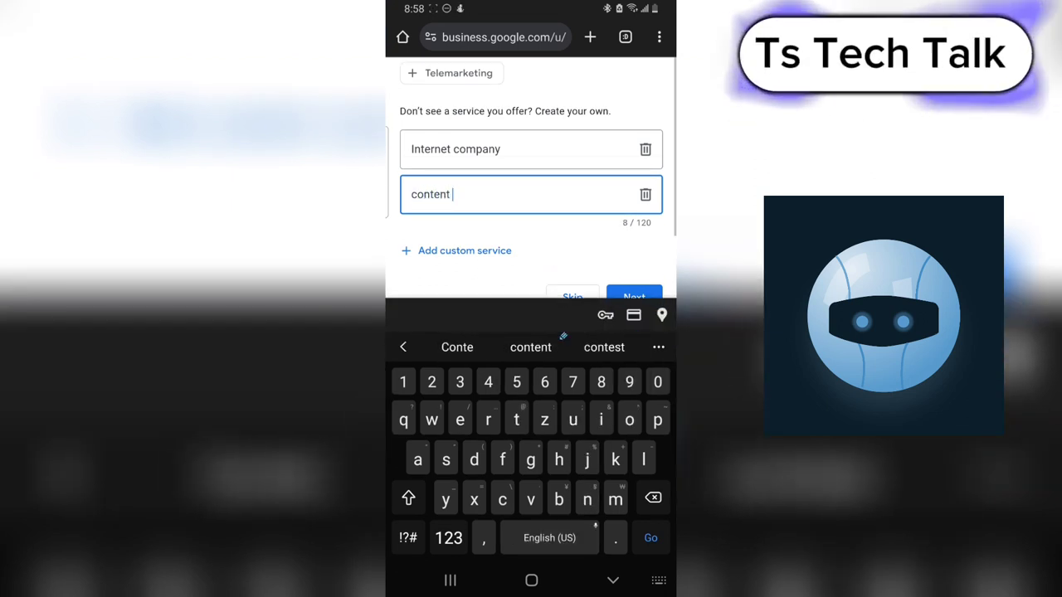
type("creator")
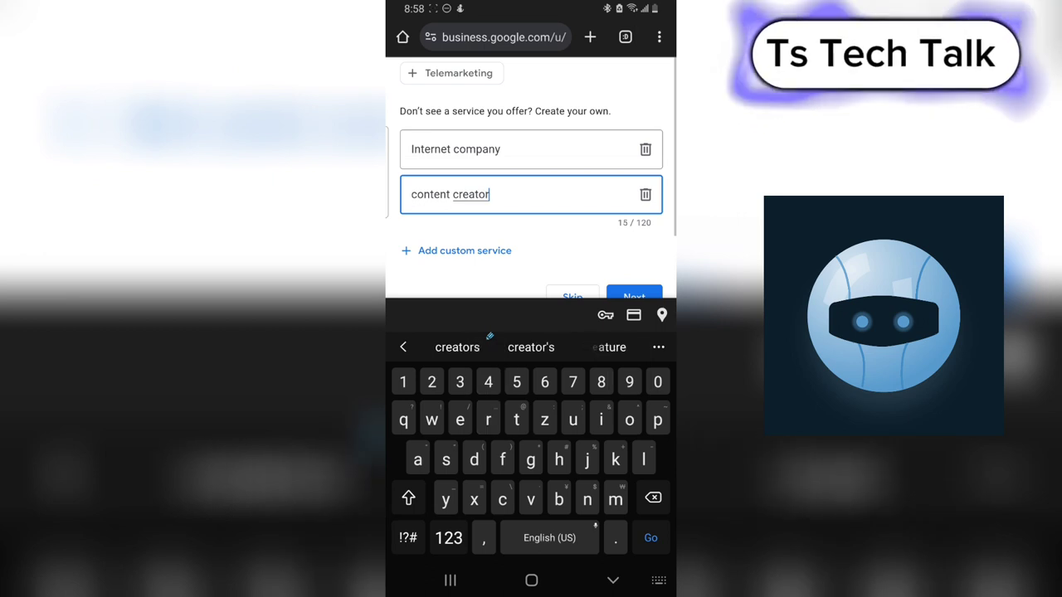
left_click(561, 259)
left_click(633, 457)
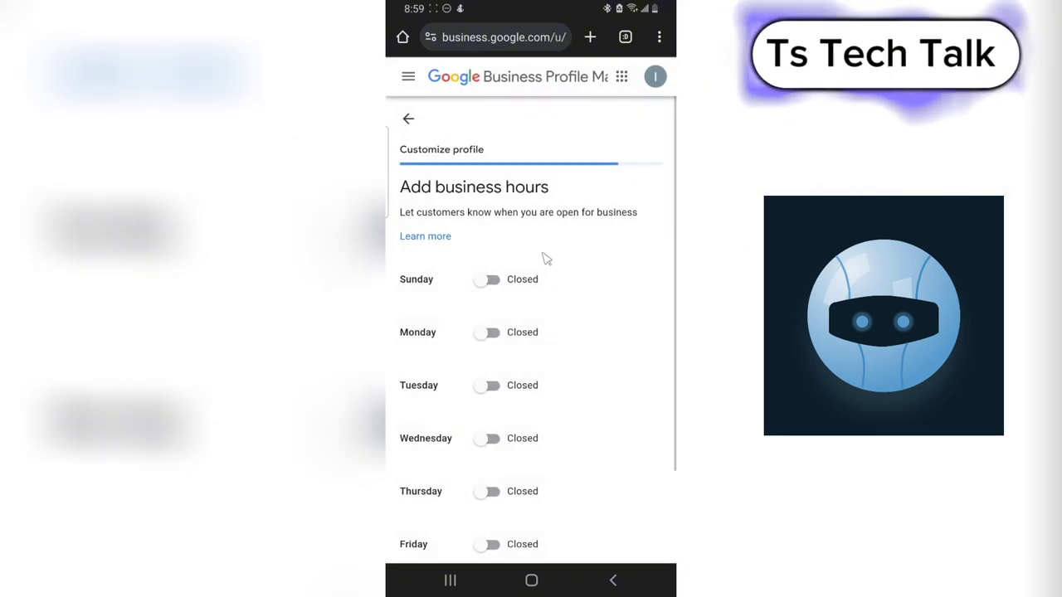
- Toggle Monday, Tuesday, Wednesday, Thursday, Friday and Saturday to Open, keeping Sunday Closed
scroll(583, 261, "down", 3)
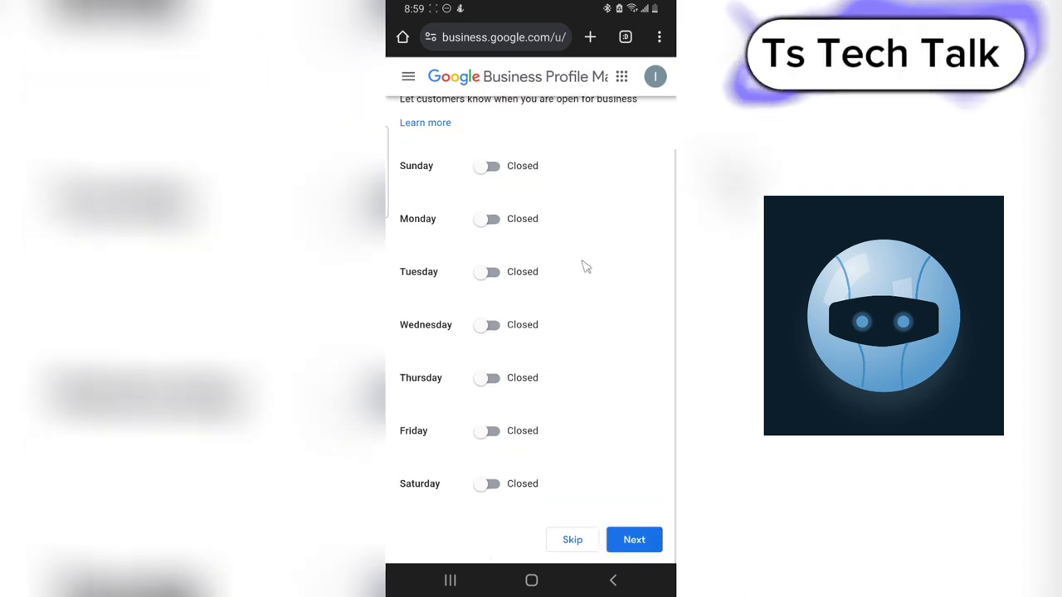
scroll(581, 249, "up", 2)
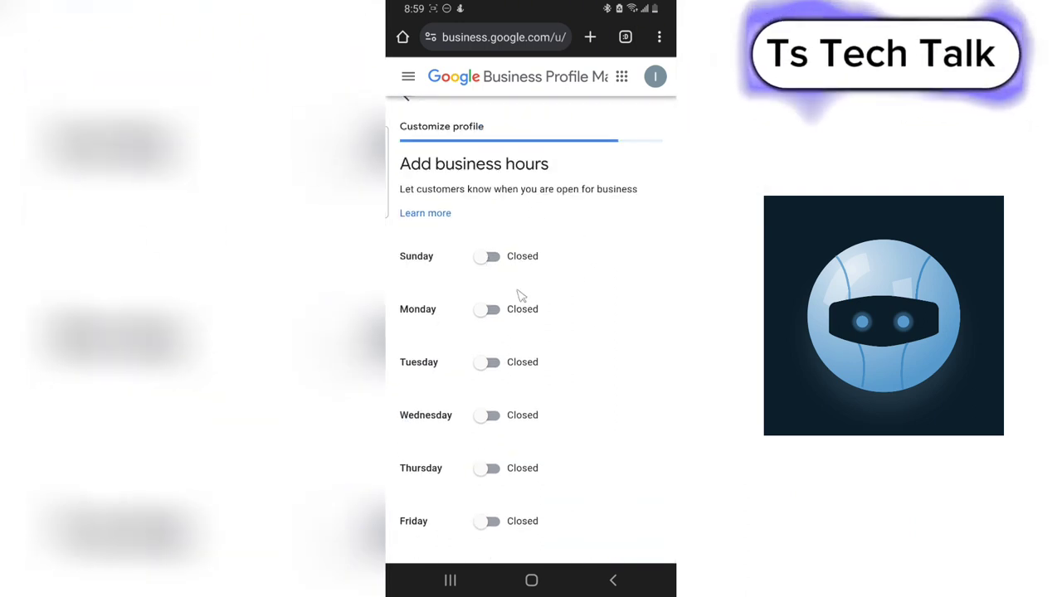
left_click(496, 310)
scroll(578, 308, "down", 2)
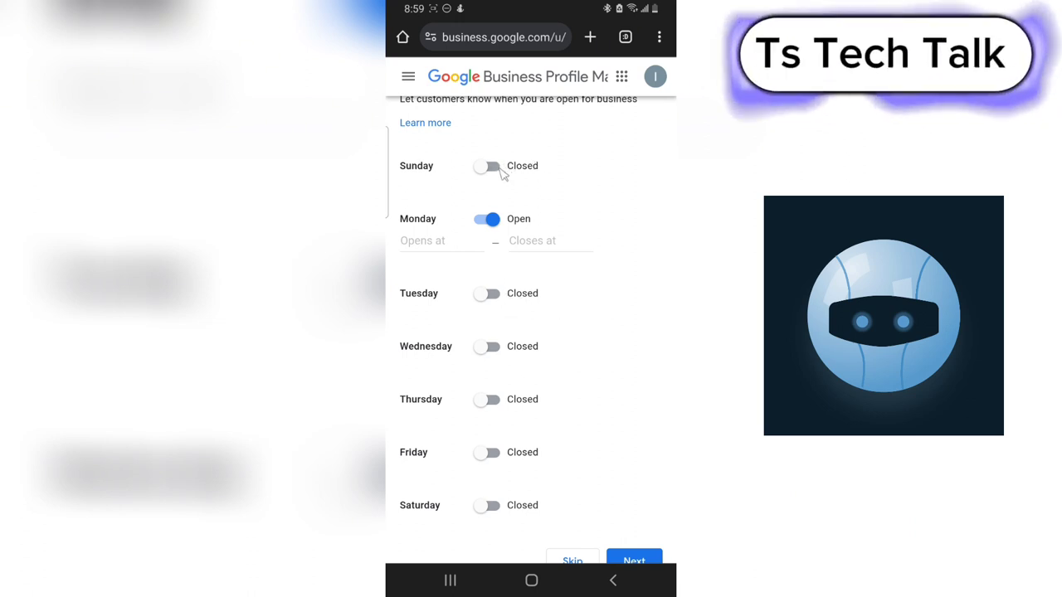
left_click(492, 294)
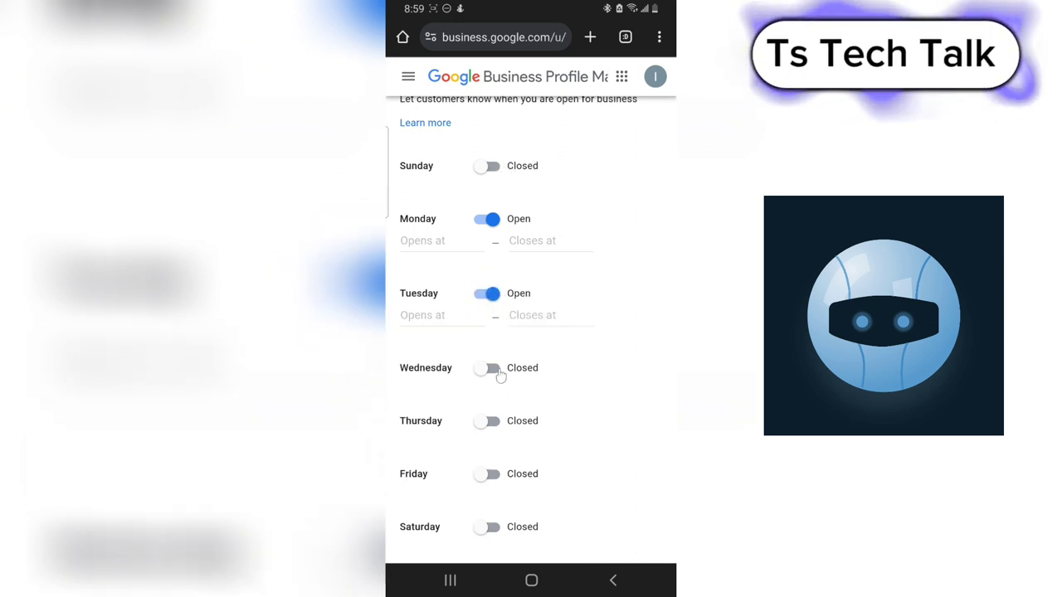
left_click(492, 369)
left_click(489, 443)
scroll(490, 438, "down", 2)
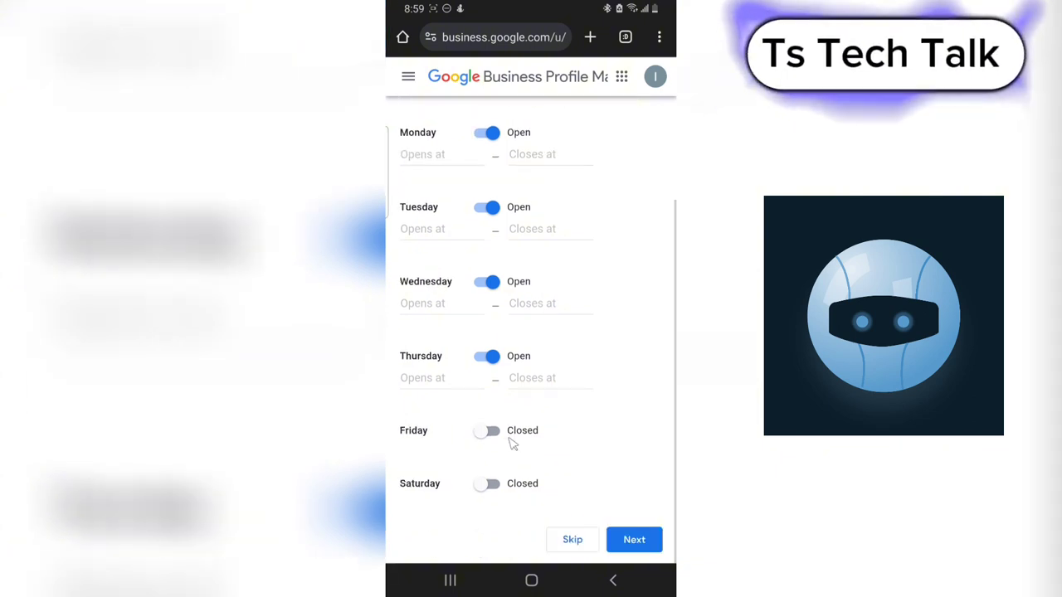
left_click(489, 431)
left_click(493, 505)
scroll(552, 473, "down", 1)
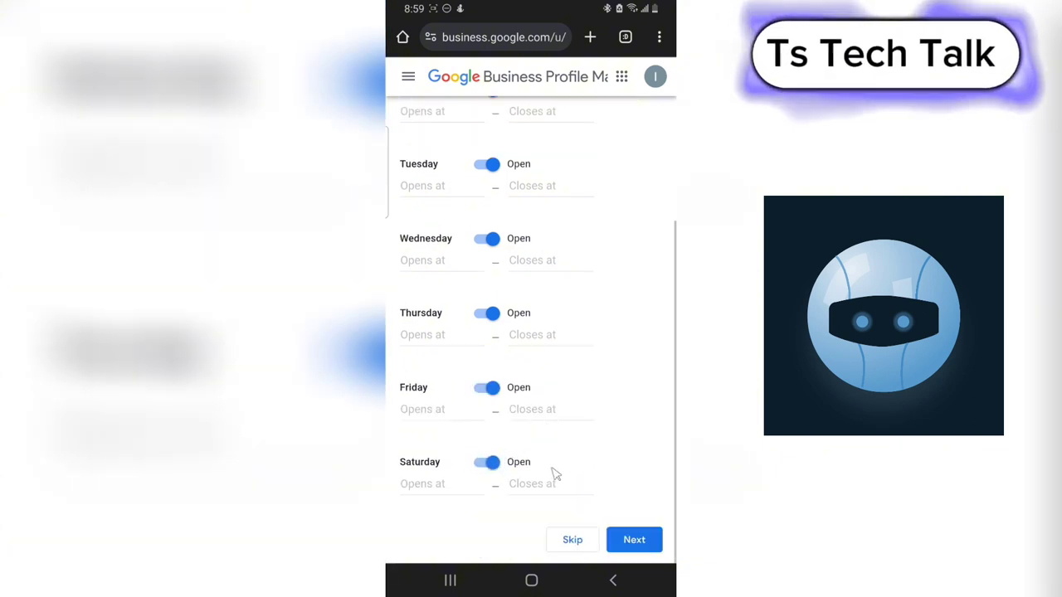
scroll(576, 394, "up", 1)
scroll(576, 394, "up", 5)
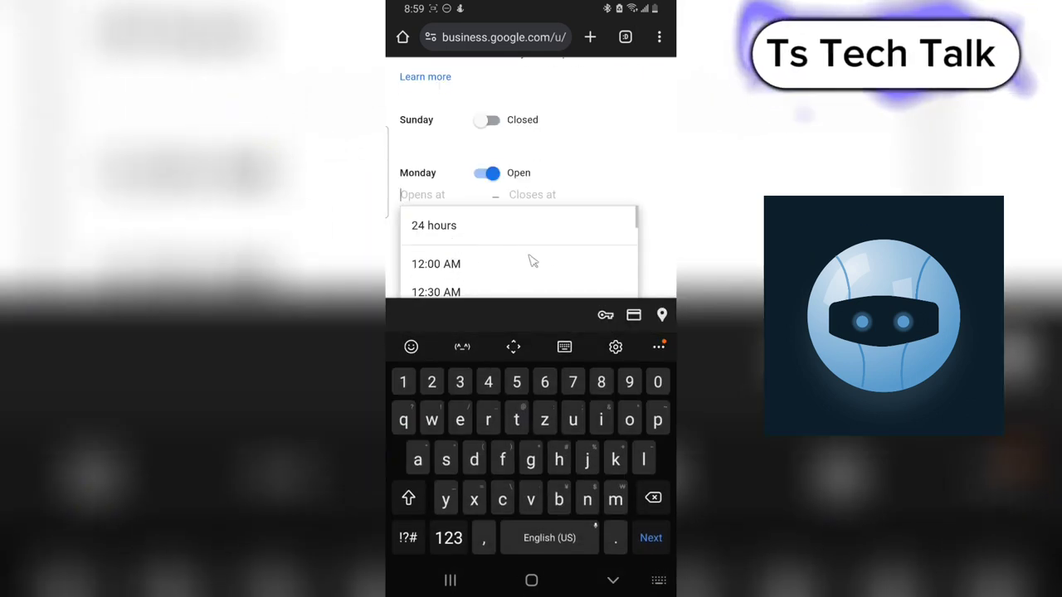
- Set Monday's hours to 8:30 AM opening and 5:30 PM closing
scroll(580, 262, "down", 4)
scroll(570, 261, "down", 10)
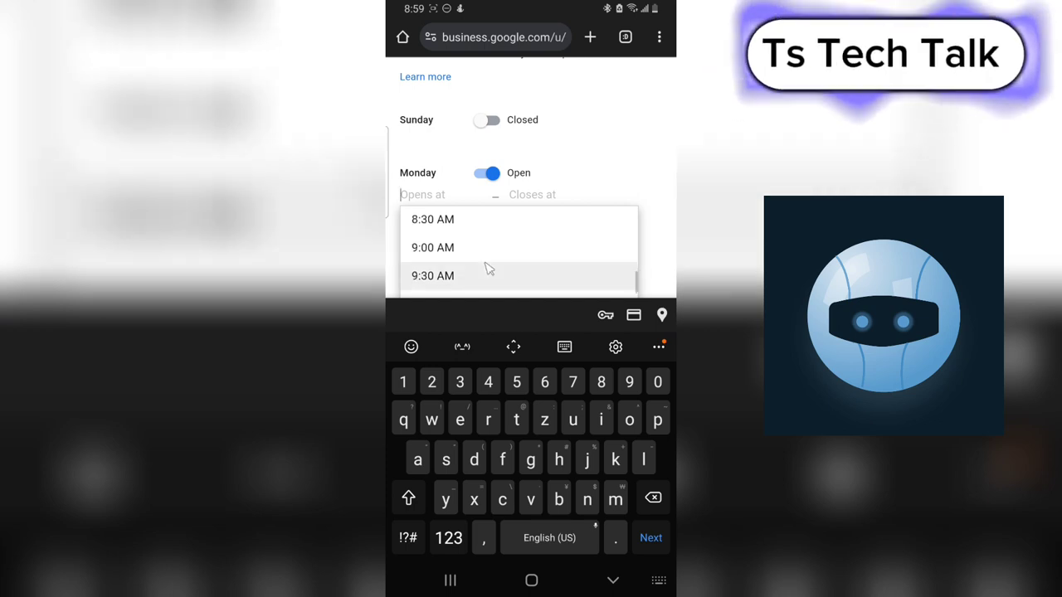
left_click(448, 219)
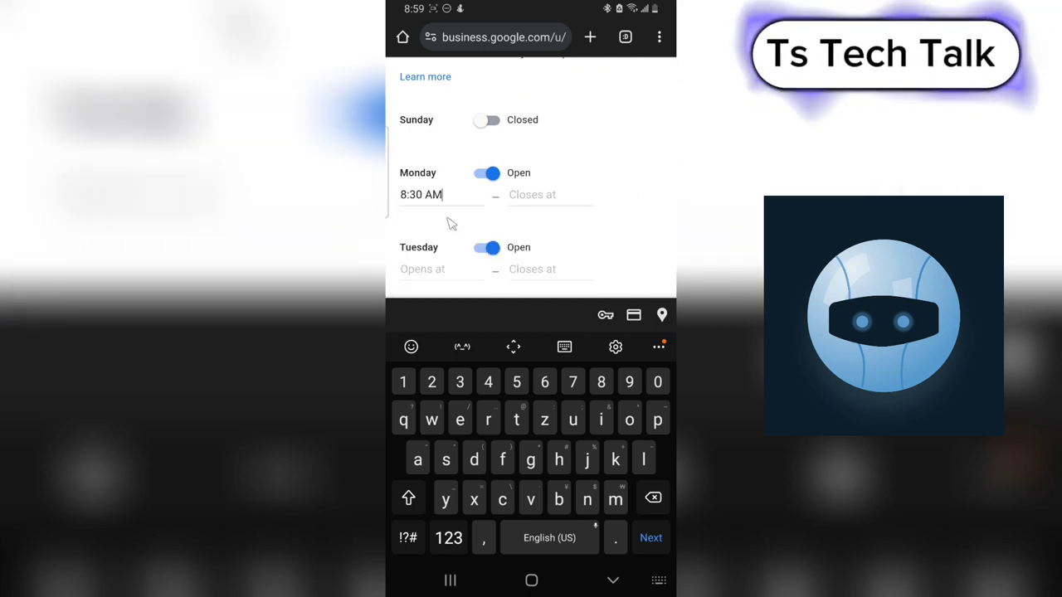
left_click(568, 199)
scroll(491, 264, "down", 20)
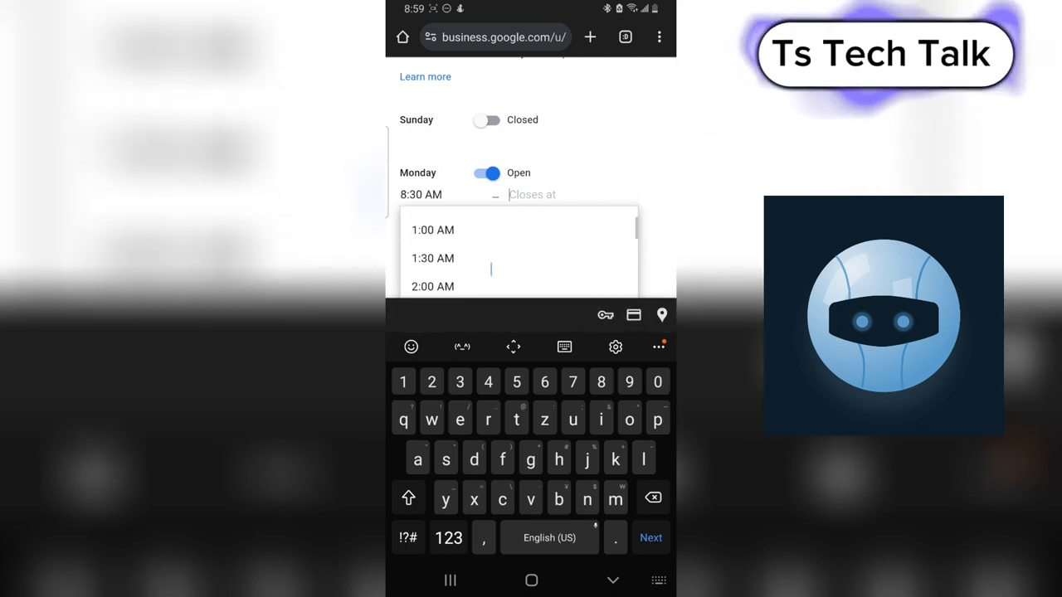
scroll(497, 259, "down", 7)
scroll(495, 256, "up", 2)
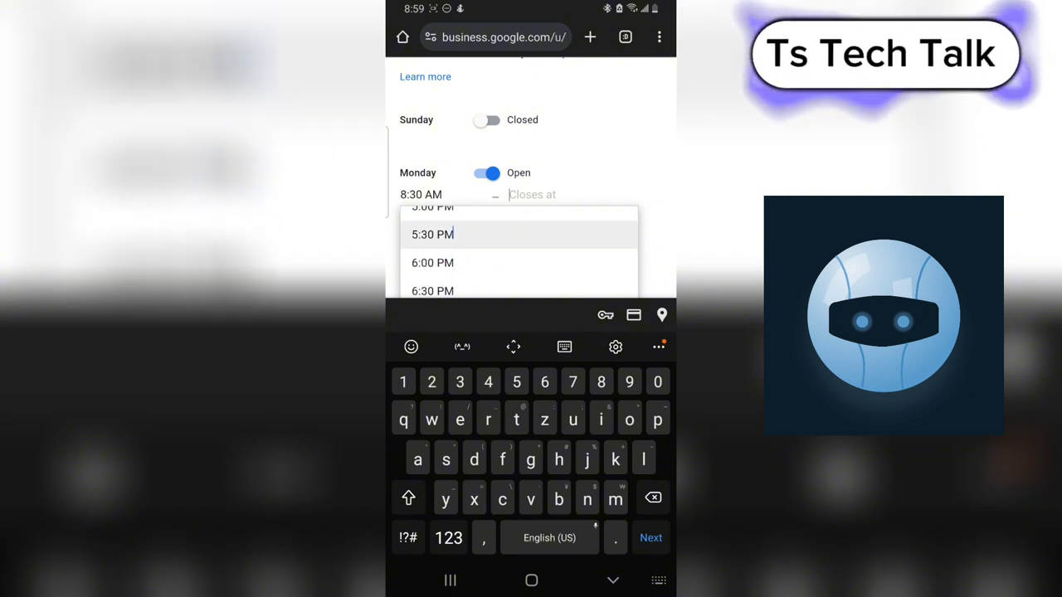
left_click(447, 240)
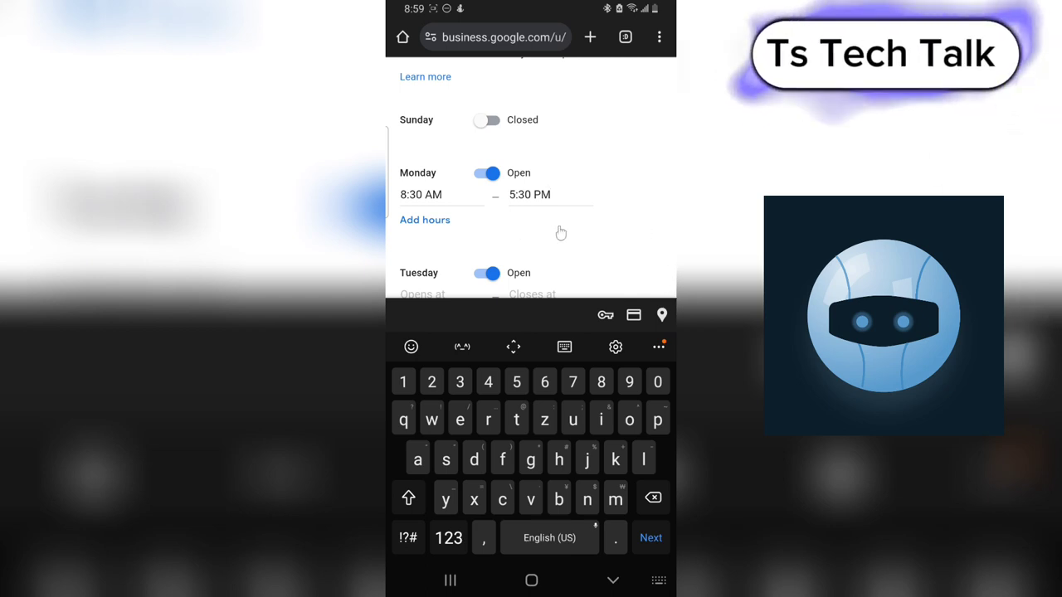
- Fill in the remaining days' 8:30 AM opening times and submit the weekly hours
scroll(561, 233, "down", 4)
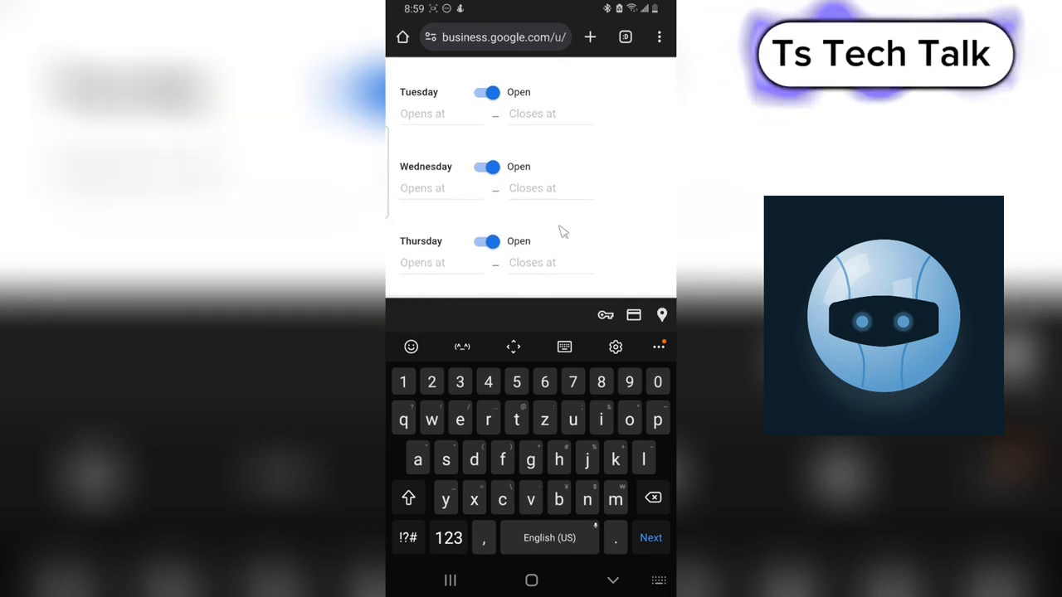
scroll(560, 233, "down", 6)
scroll(578, 221, "up", 3)
scroll(612, 275, "down", 2)
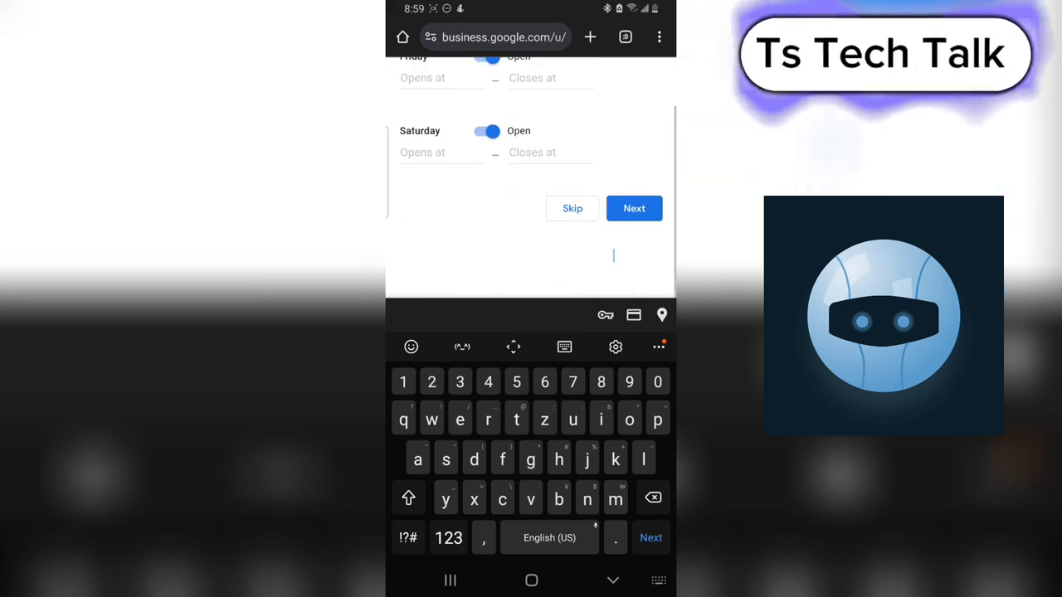
left_click(670, 224)
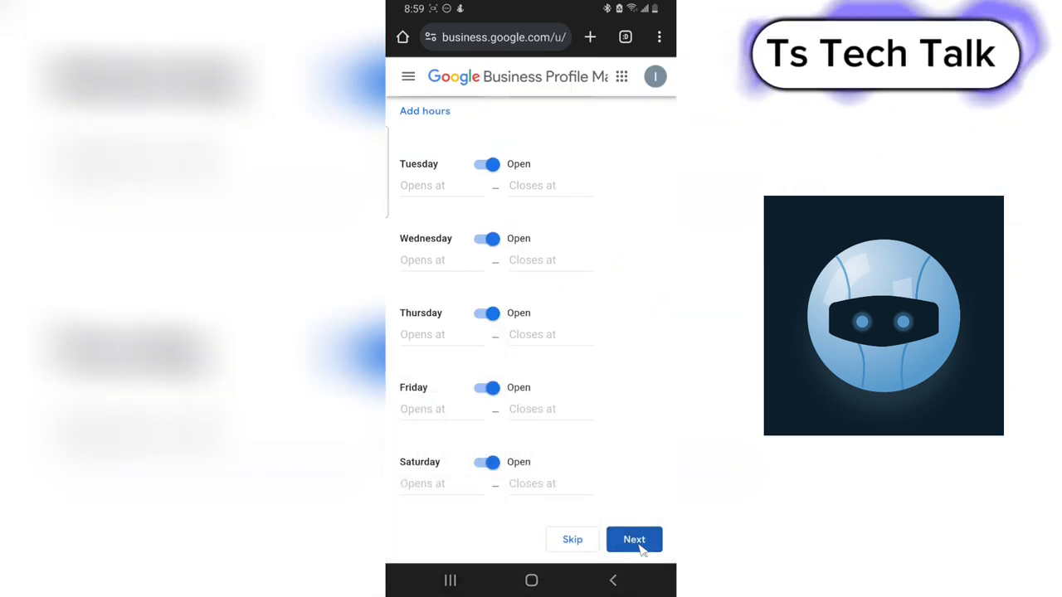
left_click(635, 540)
scroll(533, 260, "up", 3)
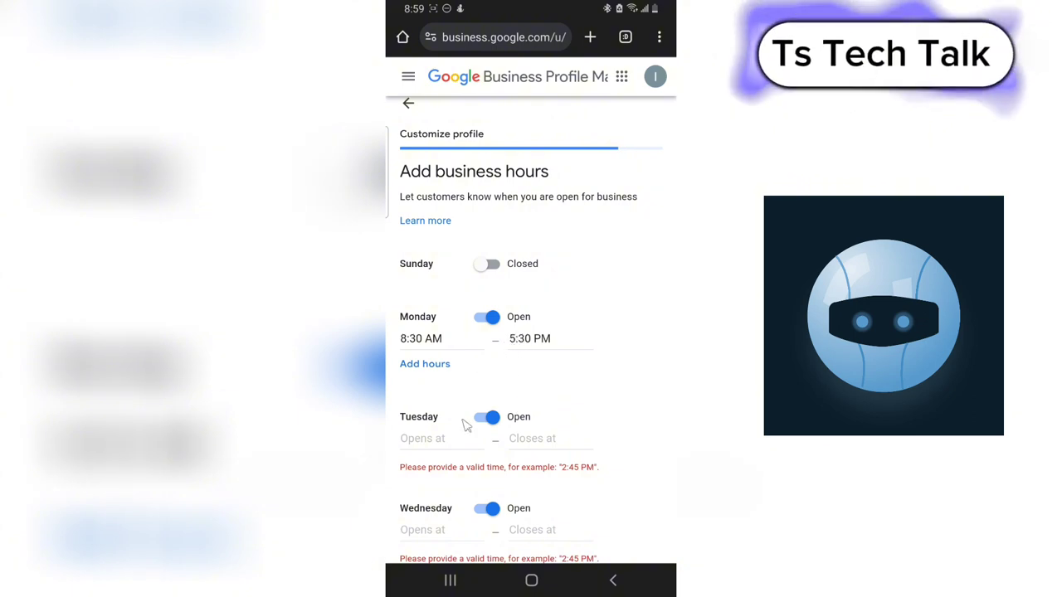
left_click(440, 442)
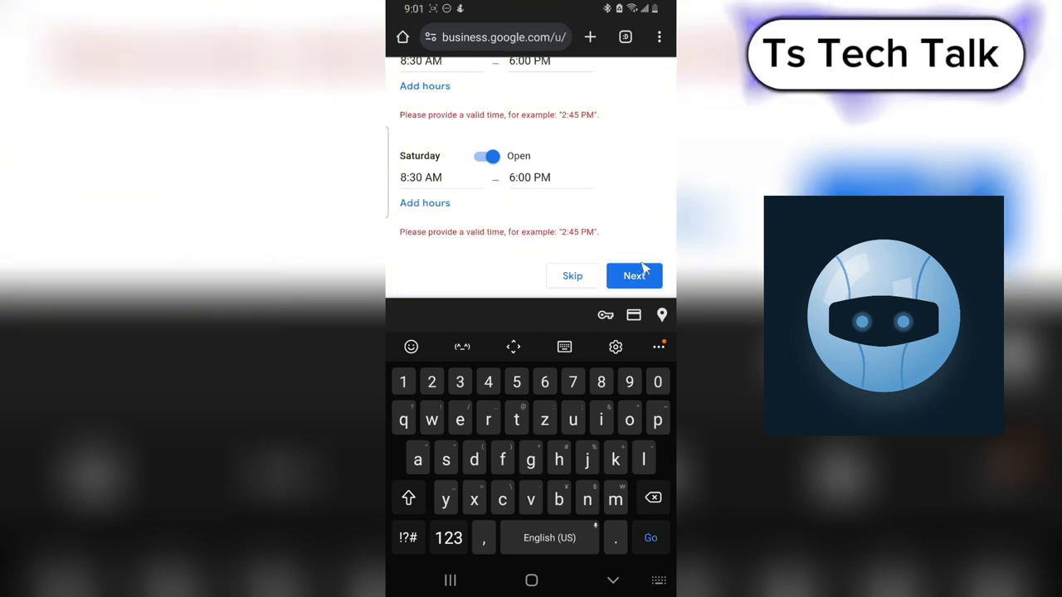
left_click(635, 276)
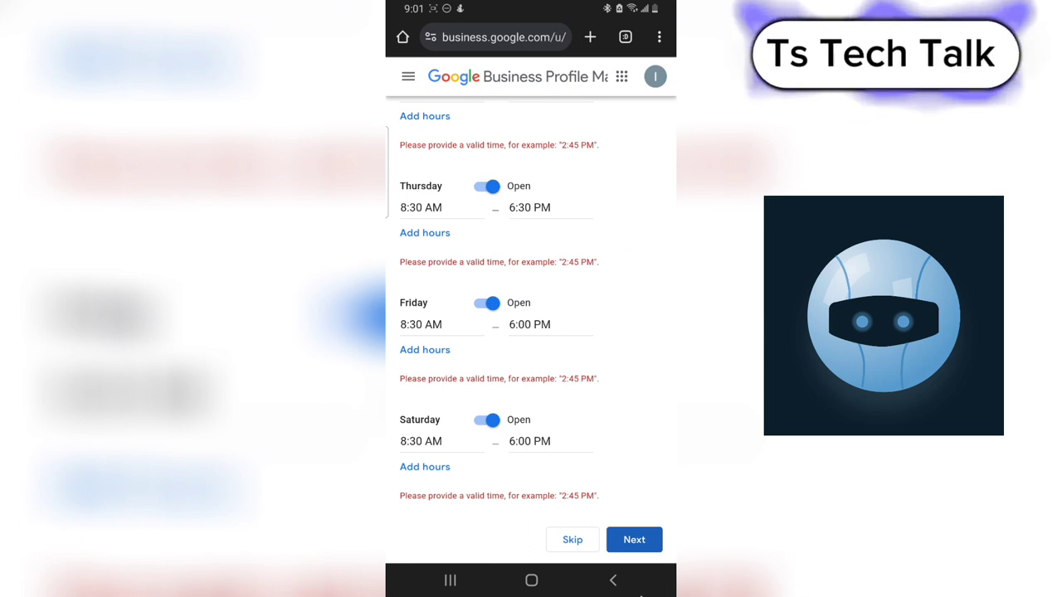
left_click(643, 541)
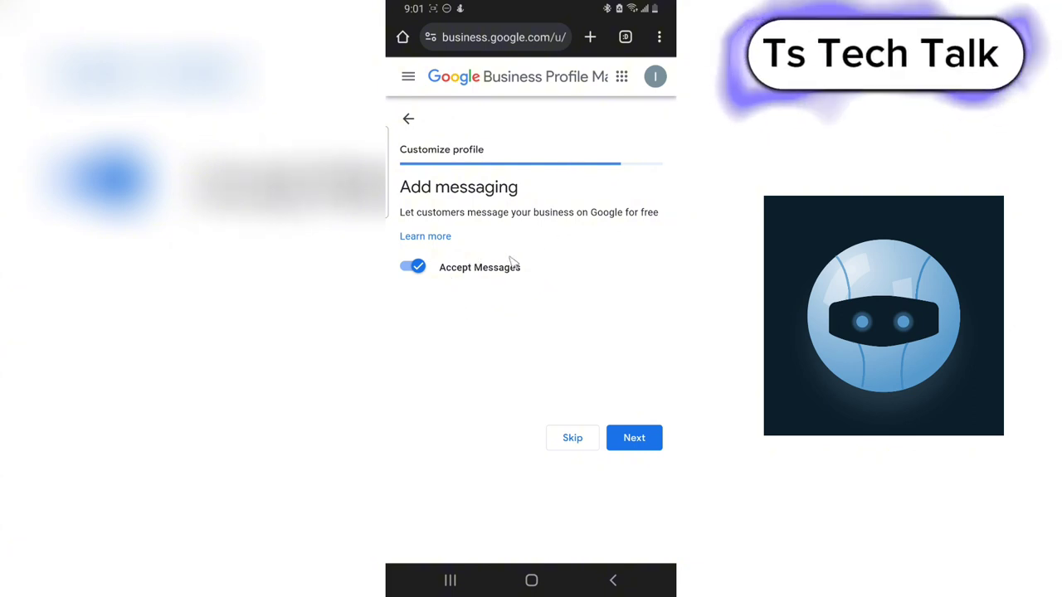
- Keep Accept Messages switched on and continue to the business description
mouse_move(528, 256)
left_mouse_down()
mouse_move(389, 265)
mouse_move(442, 293)
mouse_move(541, 280)
left_mouse_up()
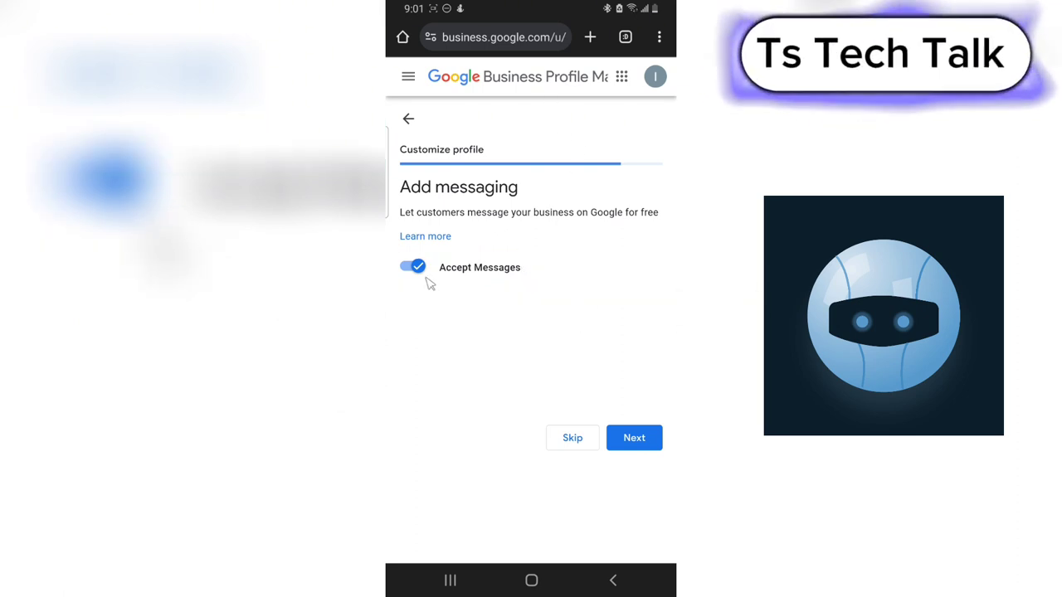
left_click(635, 438)
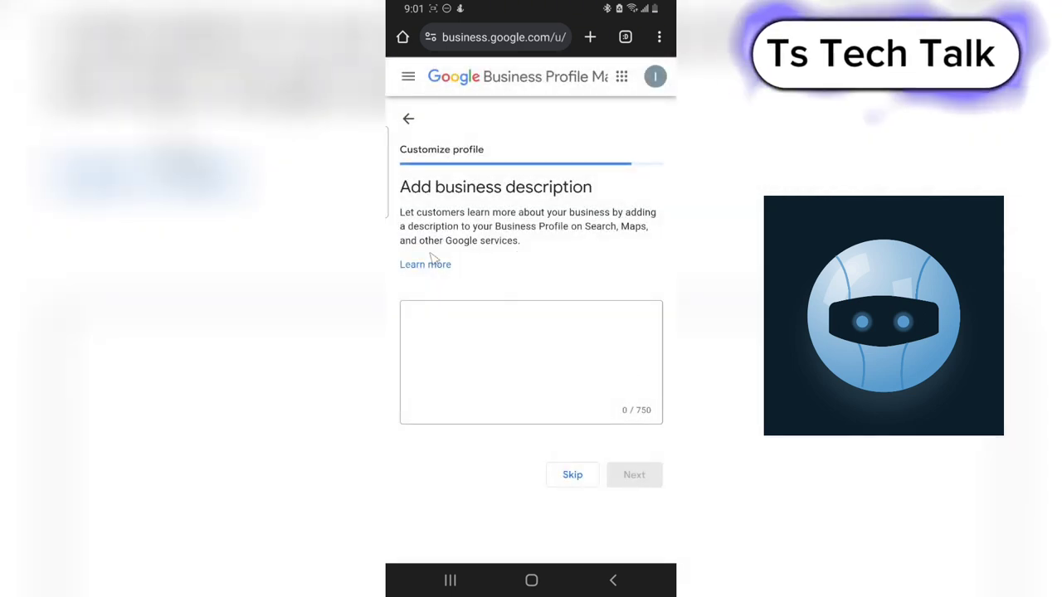
- Enter the business description 'I make content for fun' and hide the keyboard
left_click(511, 324)
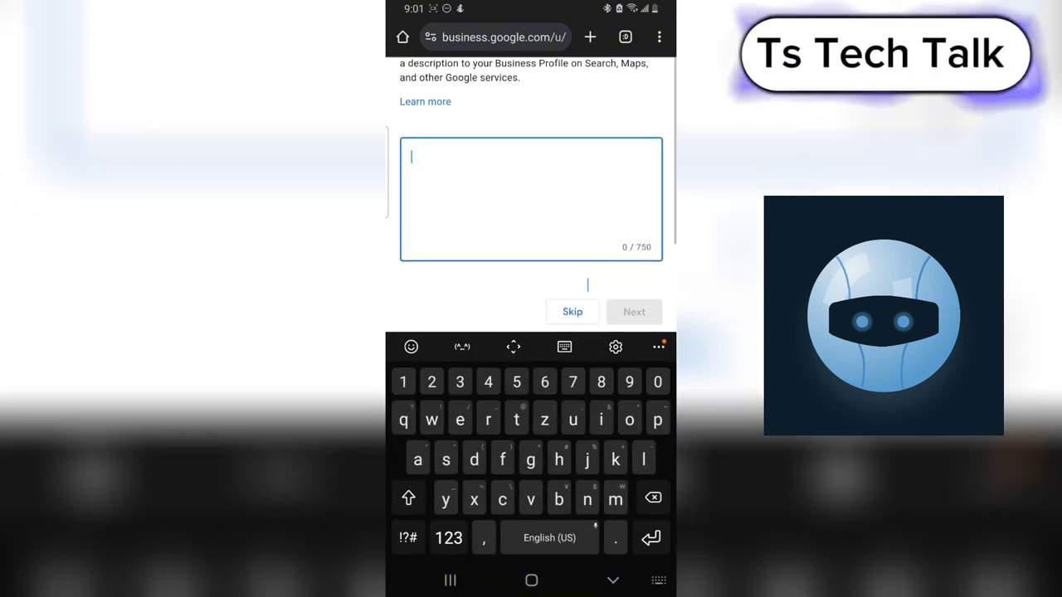
type("I")
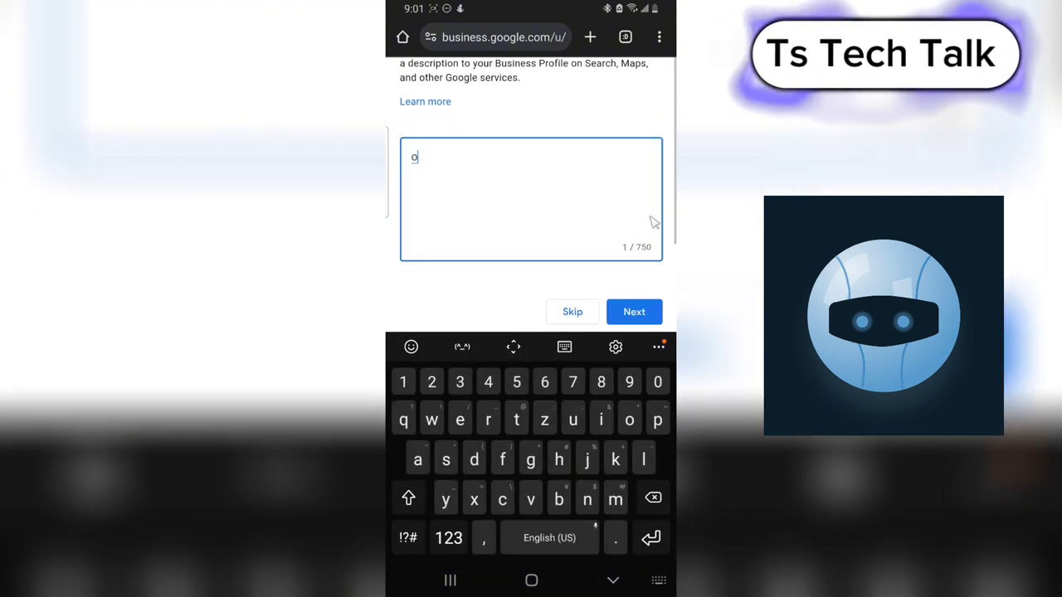
type(" make xonte")
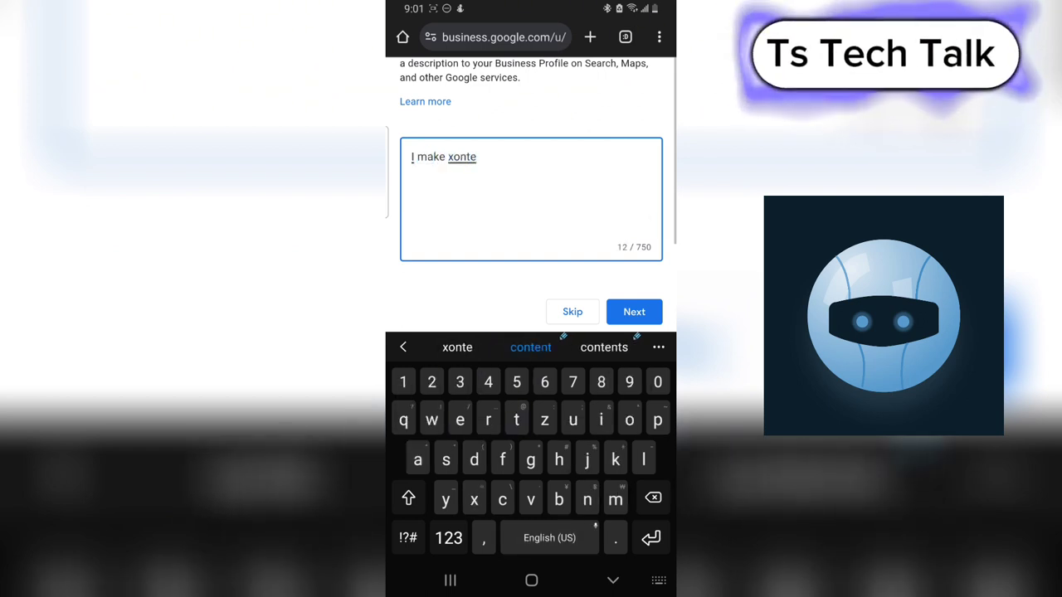
key("BackSpace")
key("BackSpace")
key("BackSpace")
key("BackSpace")
key("BackSpace")
type("content for fu")
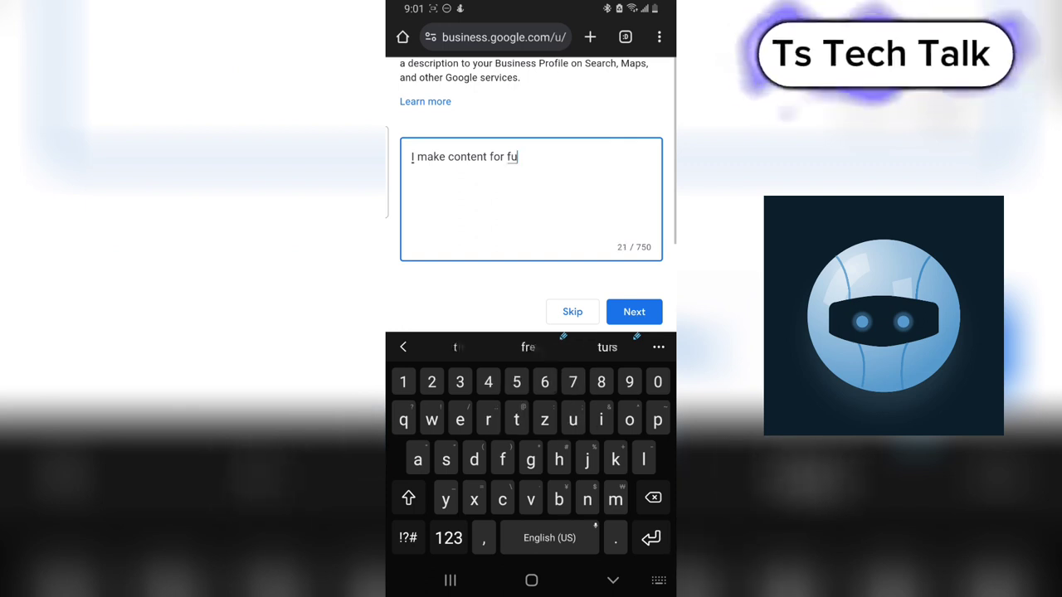
type("n")
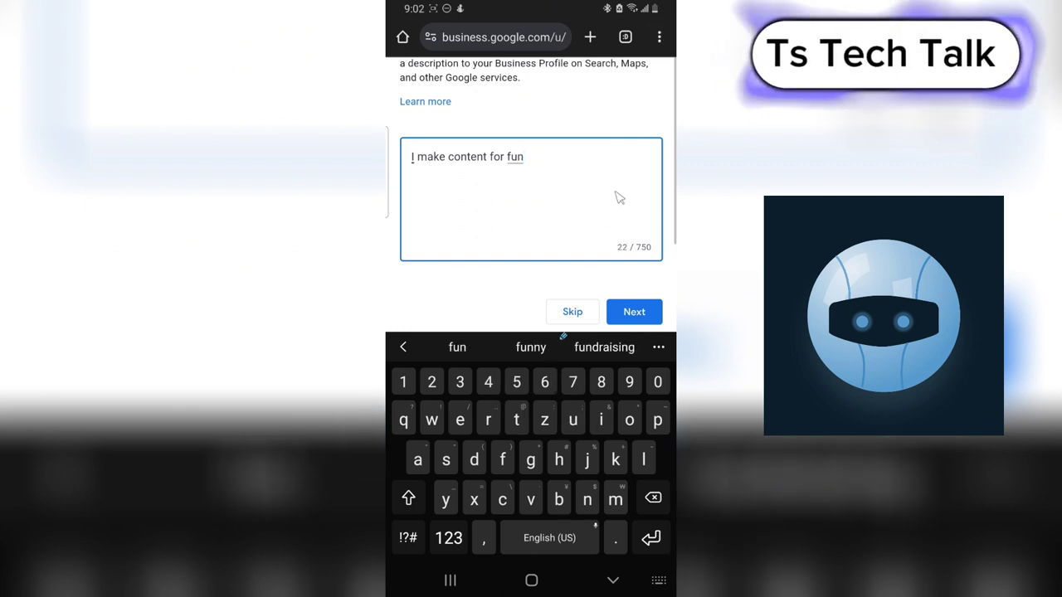
scroll(586, 211, "up", 3)
scroll(585, 211, "down", 3)
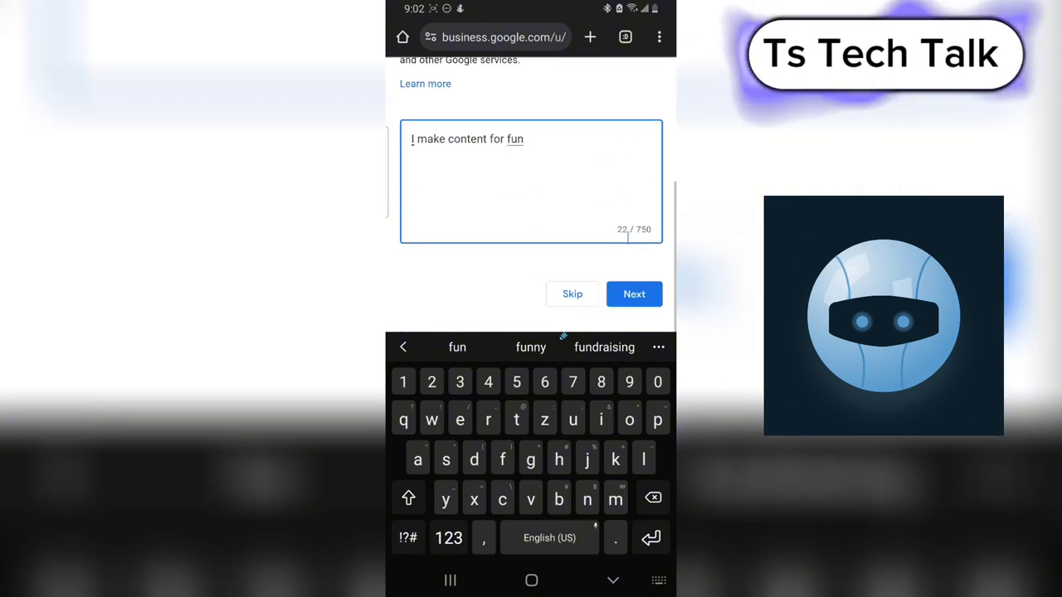
scroll(639, 296, "up", 2)
left_click(668, 254)
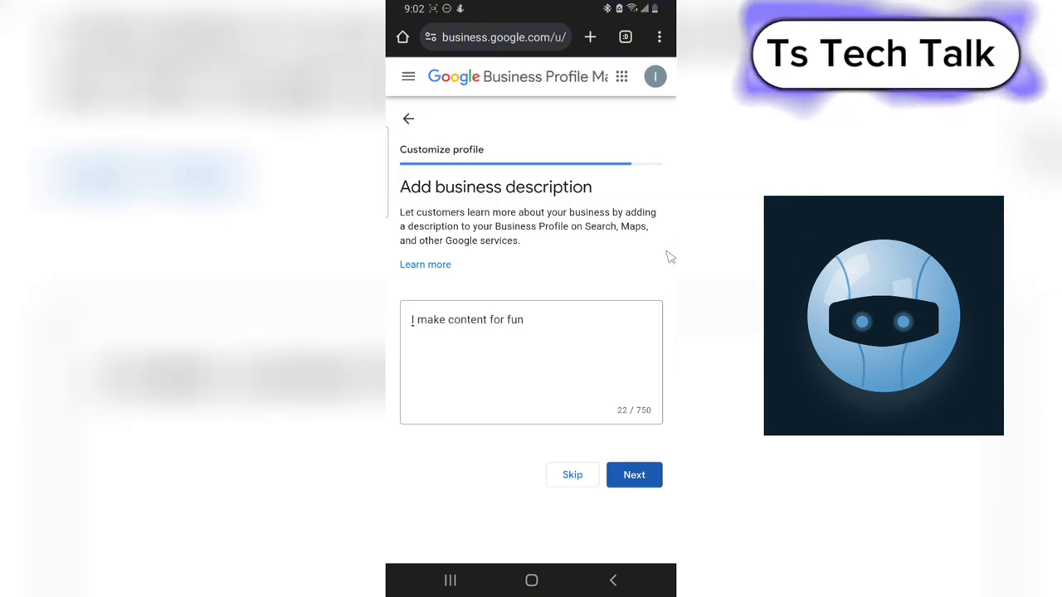
- Save the description and bring up the Select photos image picker
left_click(634, 476)
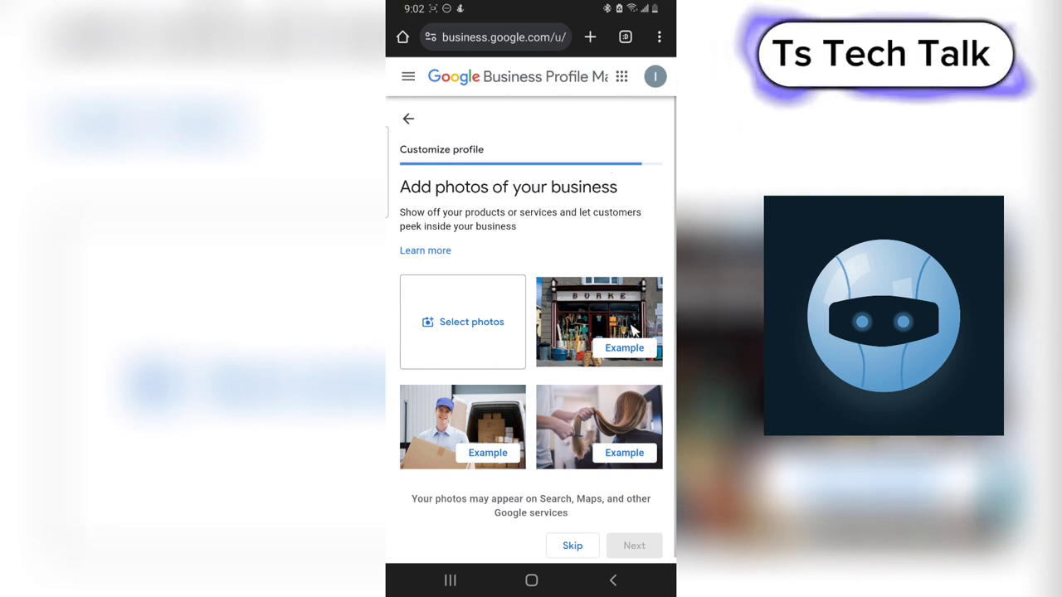
scroll(614, 349, "down", 1)
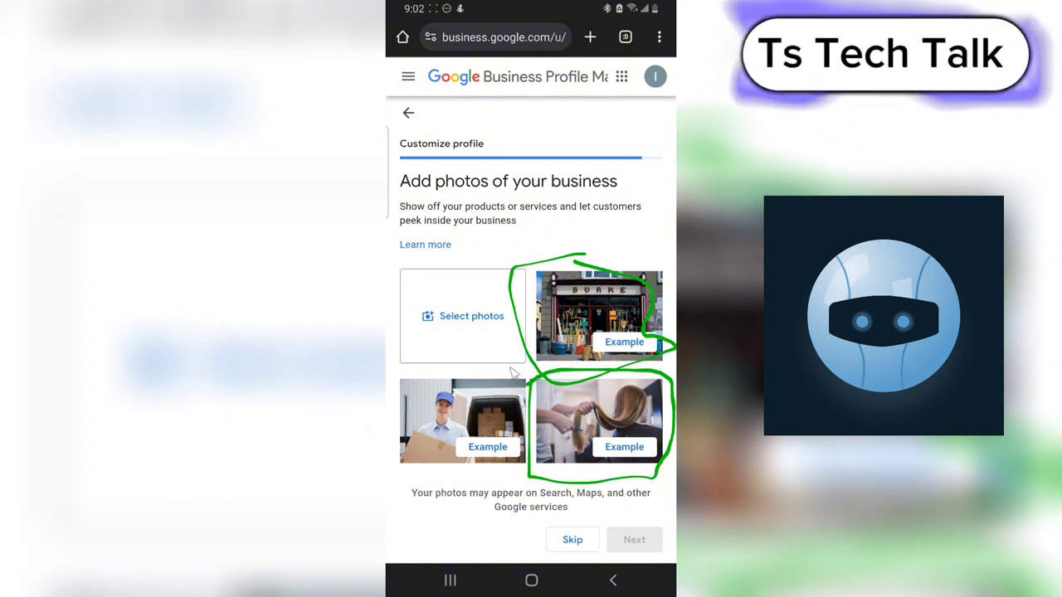
mouse_move(512, 366)
left_mouse_down()
mouse_move(404, 365)
mouse_move(394, 476)
mouse_move(480, 488)
mouse_move(527, 471)
mouse_move(531, 391)
mouse_move(521, 370)
mouse_move(506, 371)
left_mouse_up()
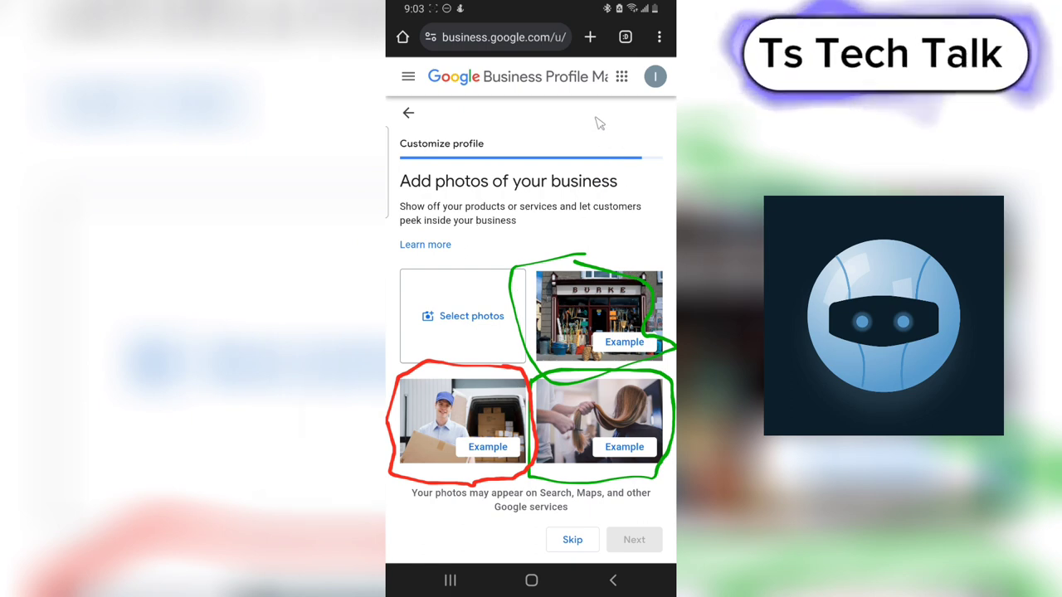
left_click(471, 319)
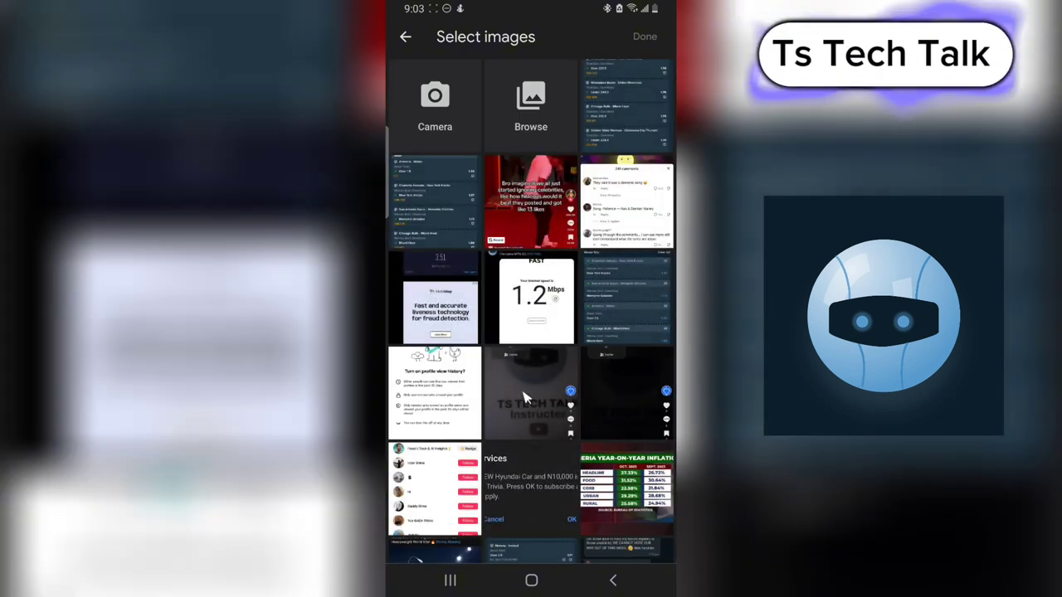
- Add the speed-test screenshot and TS Tech Talk image as business photos, then continue
left_click(544, 324)
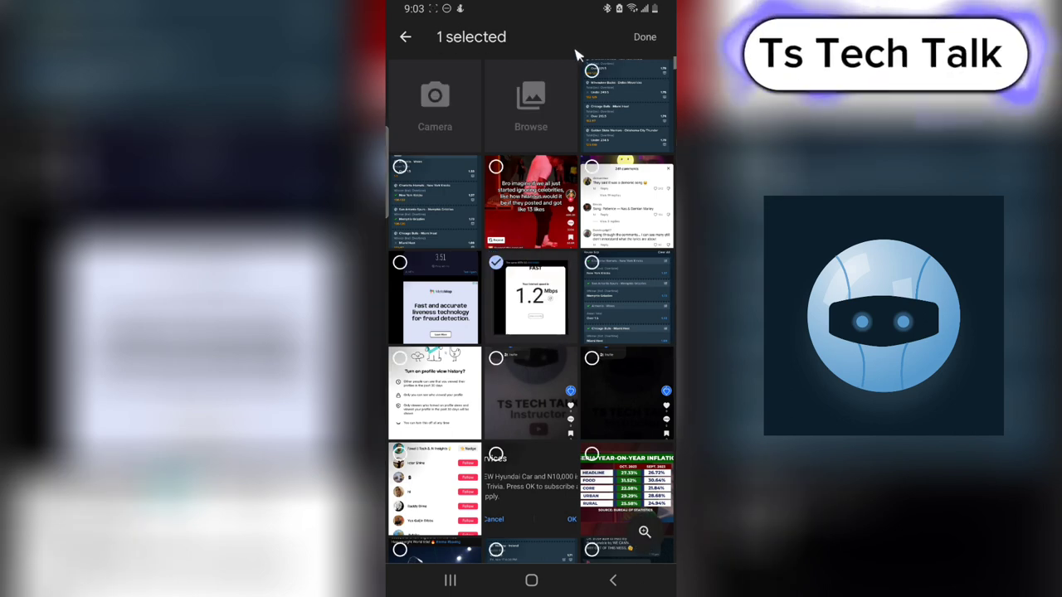
left_click(503, 375)
left_click(650, 38)
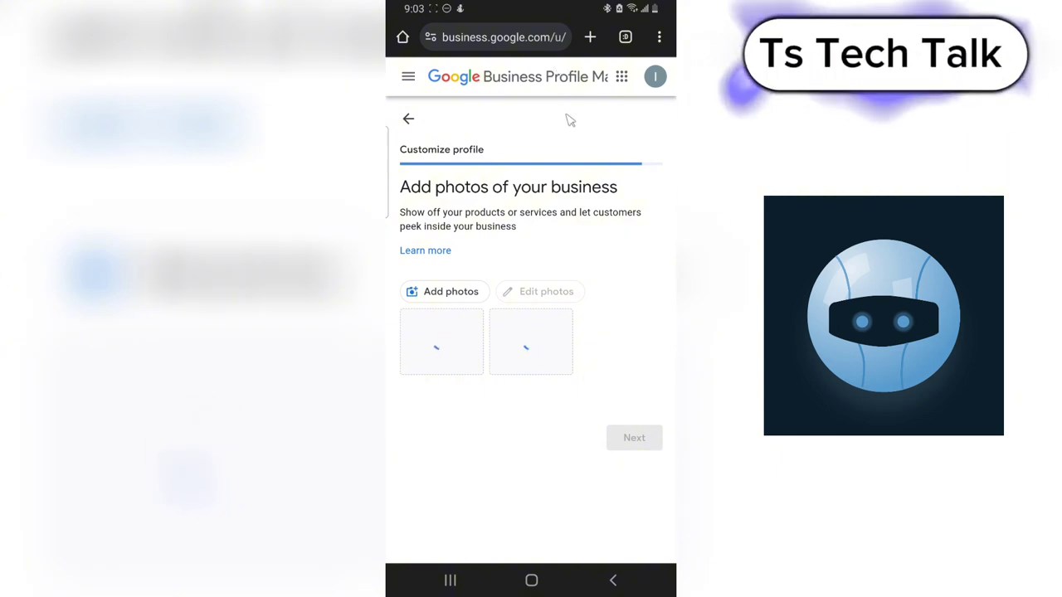
mouse_move(594, 303)
left_mouse_down()
mouse_move(396, 249)
mouse_move(390, 353)
mouse_move(472, 407)
mouse_move(613, 336)
mouse_move(581, 296)
left_mouse_up()
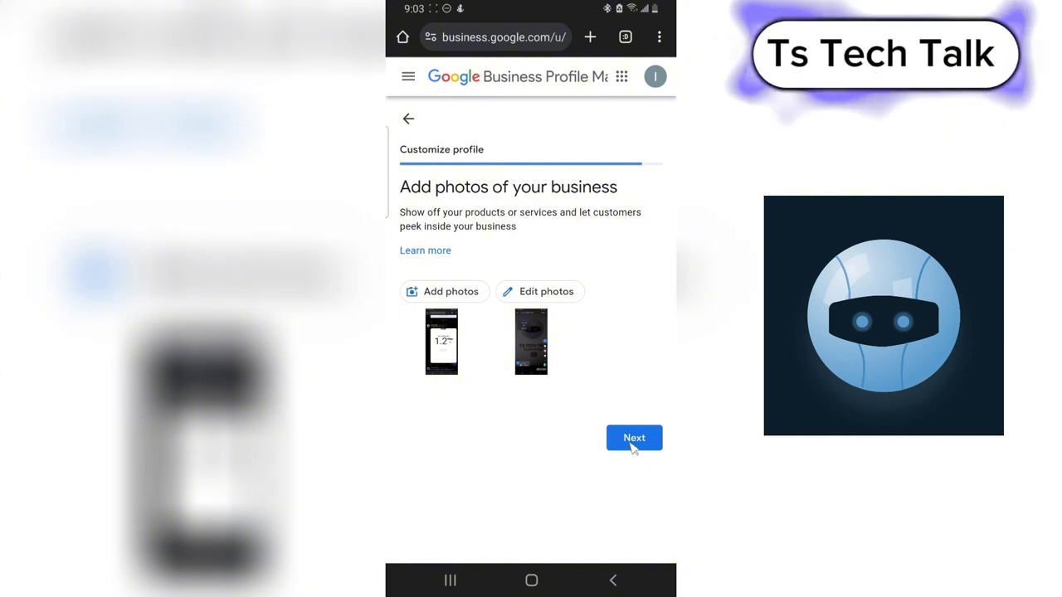
left_click(633, 442)
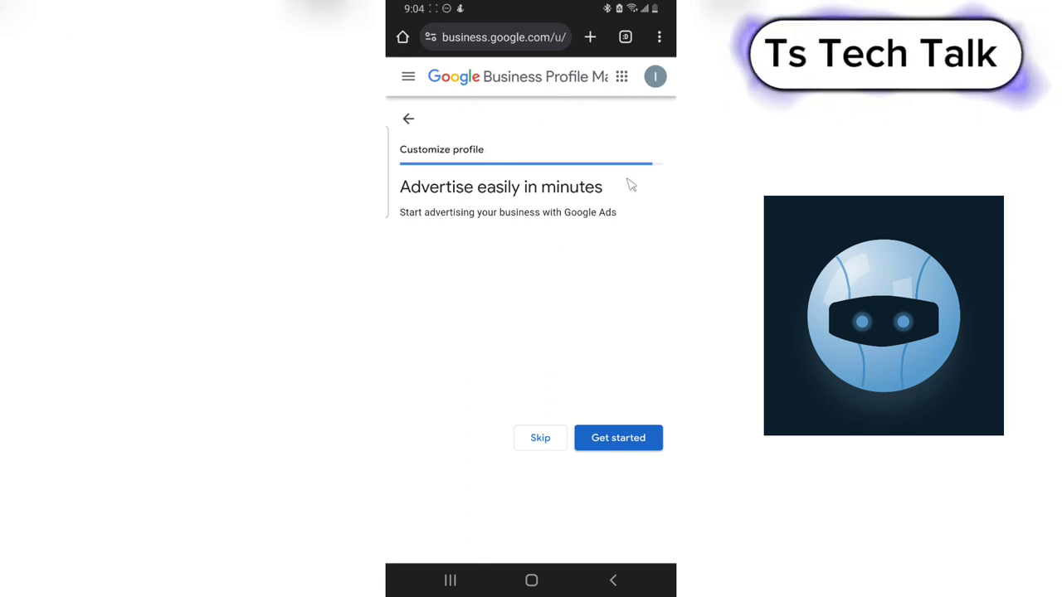
- Skip the Google Ads advertising offer after returning to the Business Profile setup tab
mouse_move(625, 182)
left_mouse_down()
mouse_move(490, 249)
mouse_move(394, 199)
mouse_move(435, 171)
mouse_move(632, 179)
left_mouse_up()
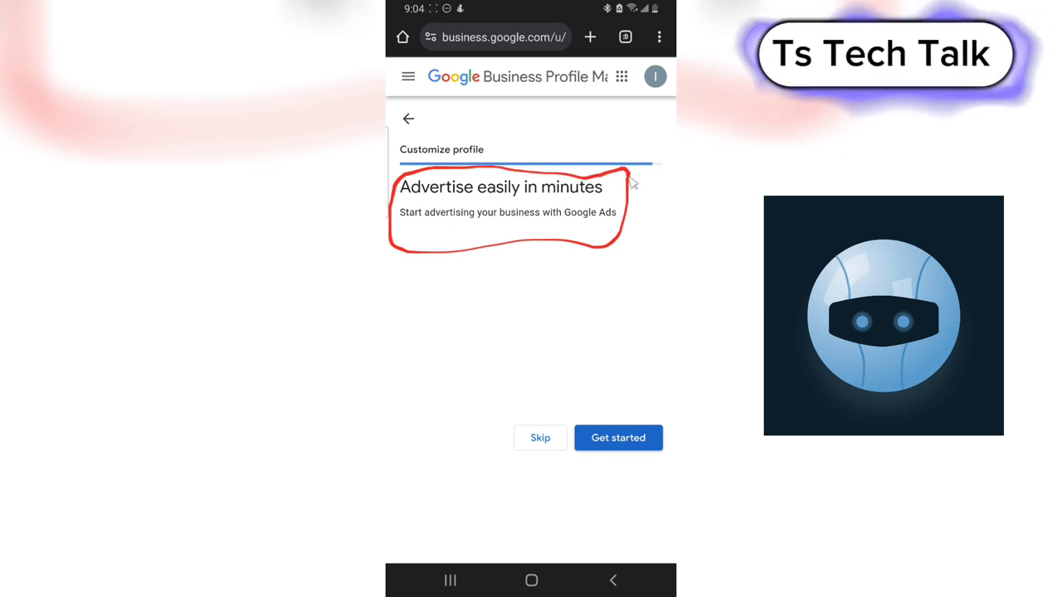
key("Escape")
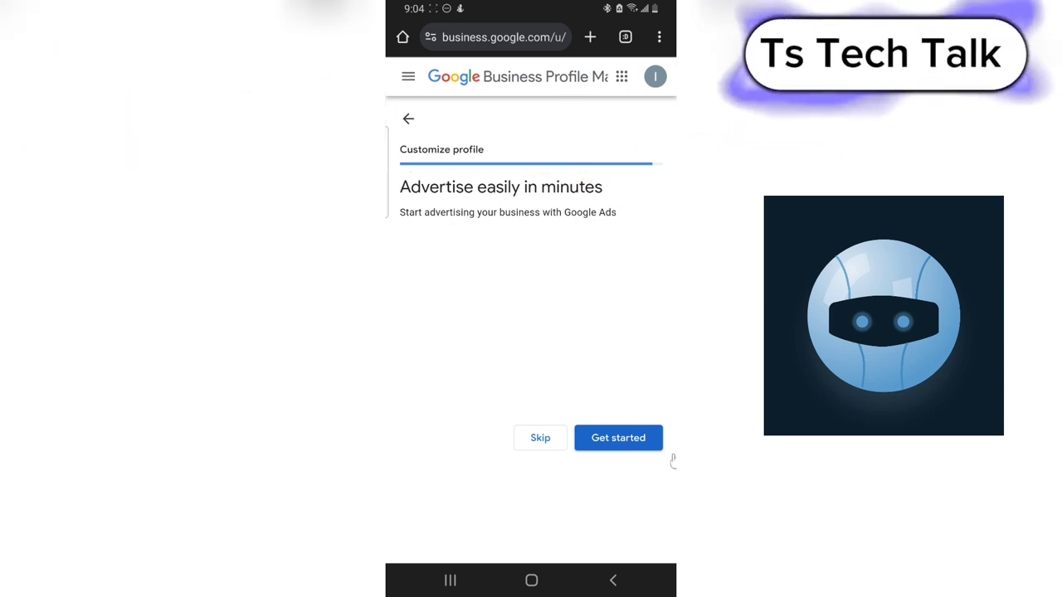
left_click(635, 440)
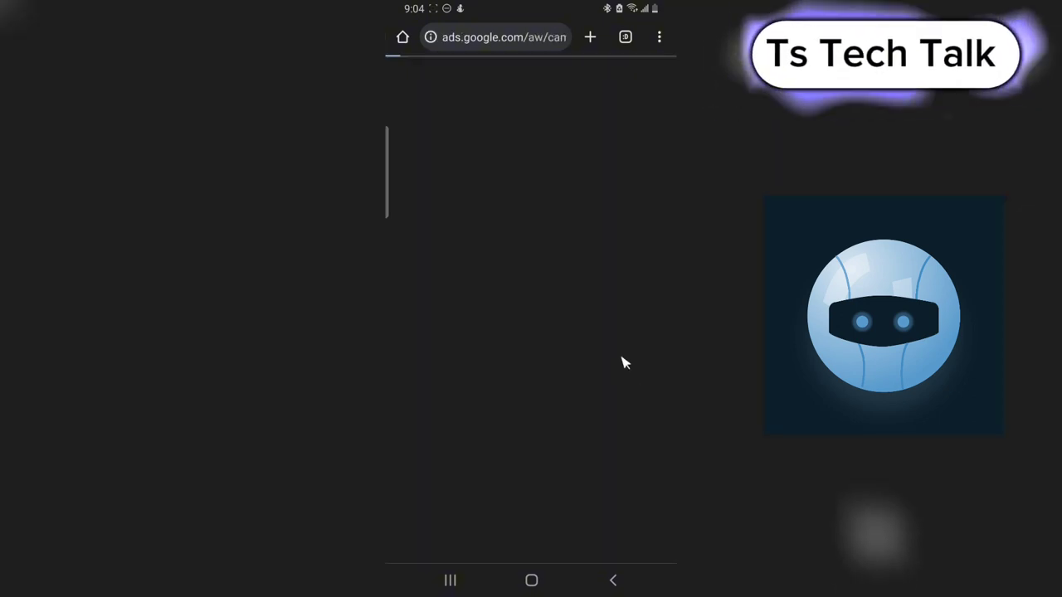
left_click(626, 37)
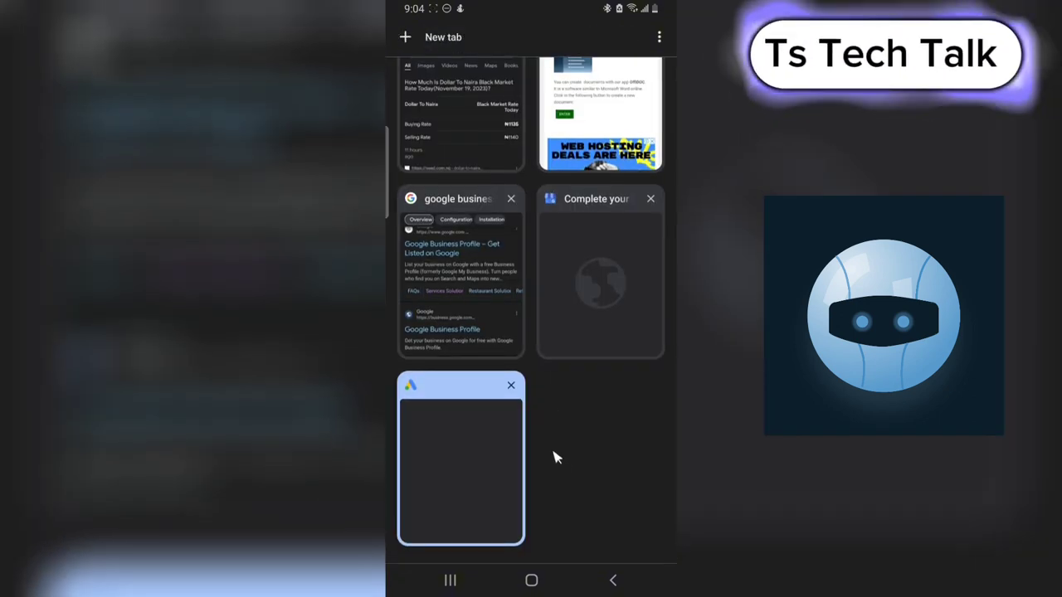
left_click(608, 288)
left_click(554, 442)
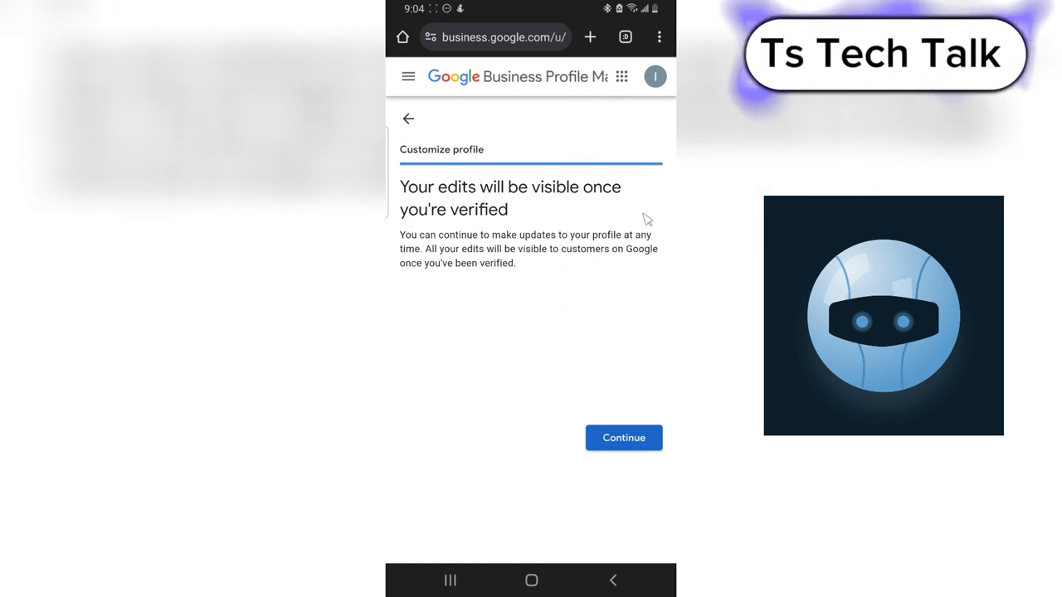
- Leave setup at the verification notice and bring up the phone's installed apps list
mouse_move(639, 191)
left_mouse_down()
mouse_move(402, 174)
mouse_move(390, 219)
mouse_move(512, 234)
mouse_move(651, 209)
left_mouse_up()
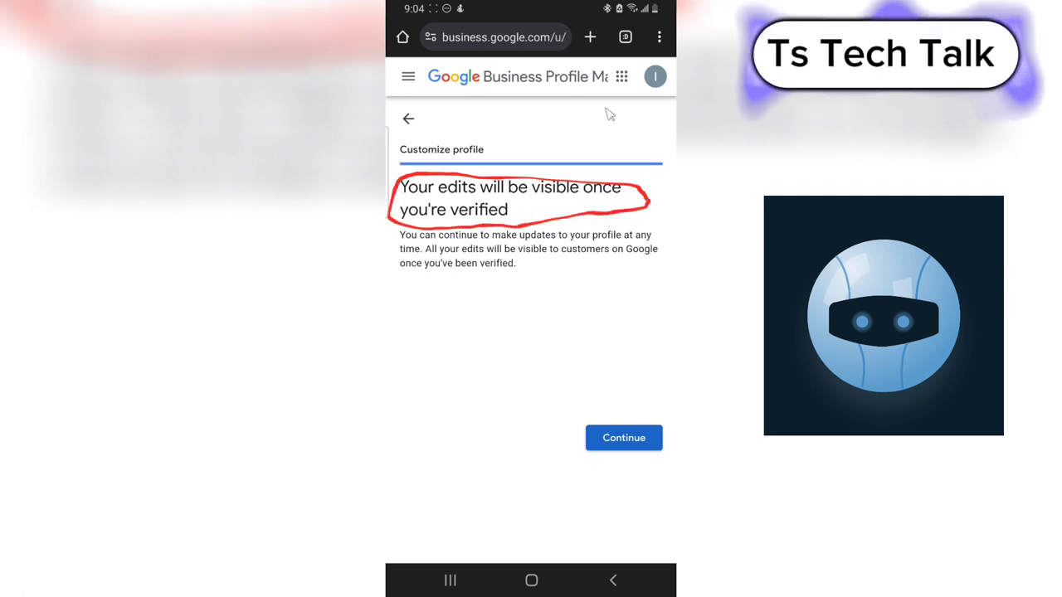
key("Escape")
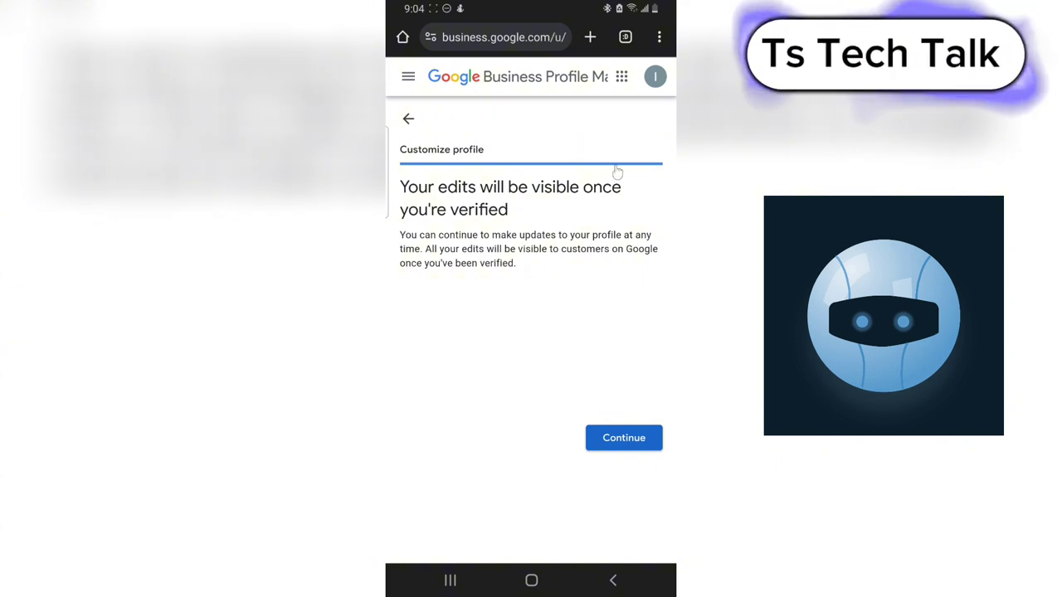
left_click(531, 580)
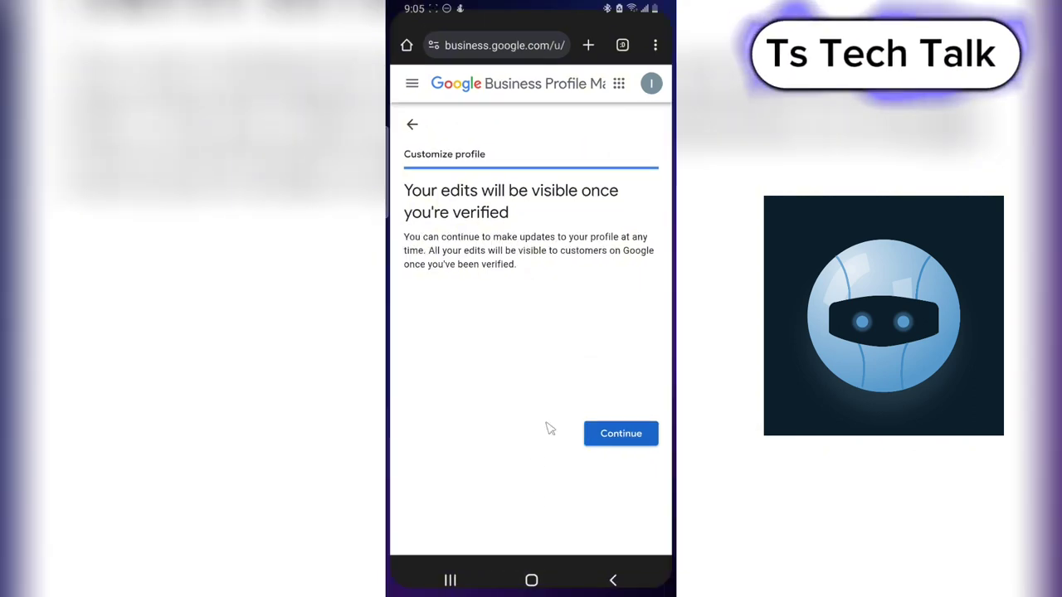
left_click_drag(569, 426, 685, 208)
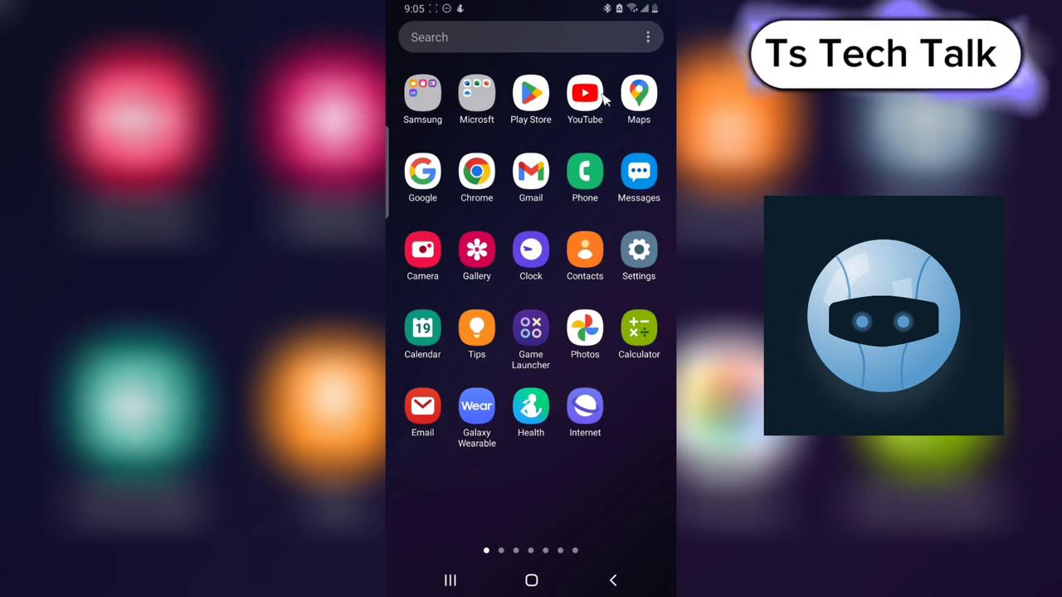
- Launch Google Maps and switch it to a different signed-in Google account
left_click(638, 95)
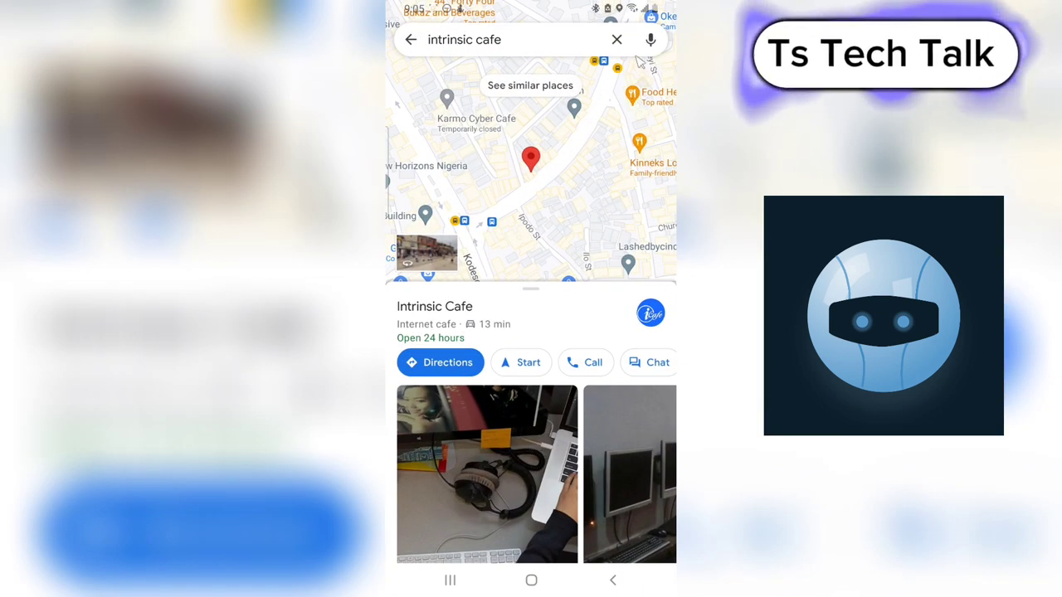
left_click(616, 39)
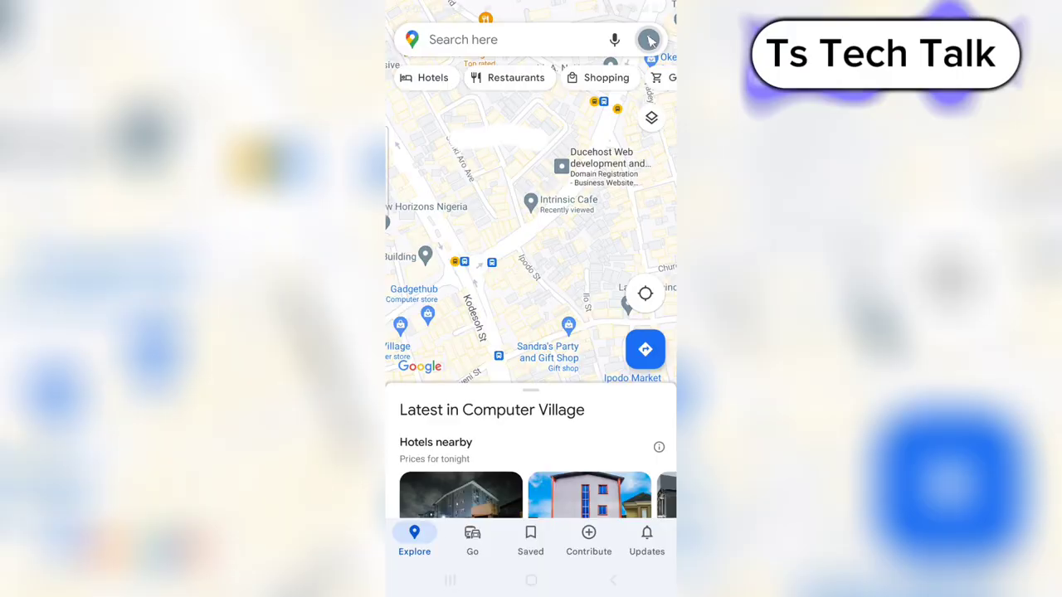
left_click(649, 39)
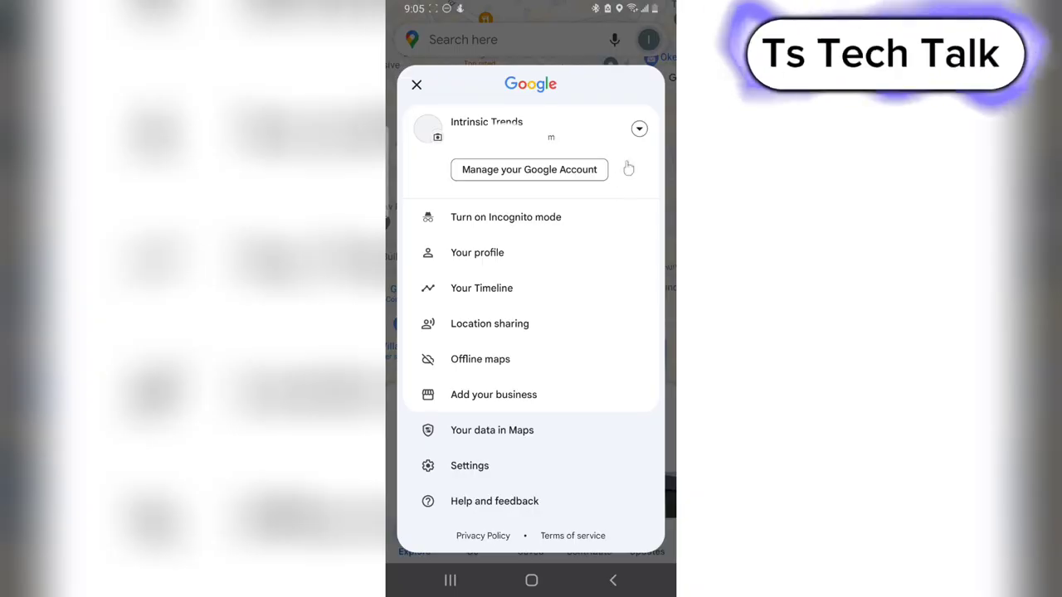
left_click(639, 129)
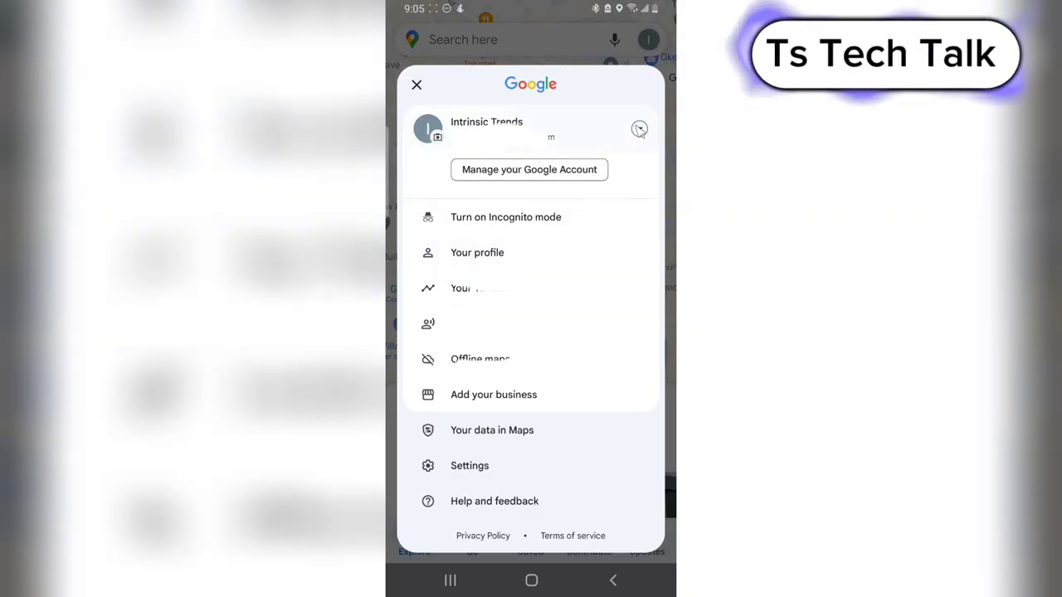
left_click(564, 324)
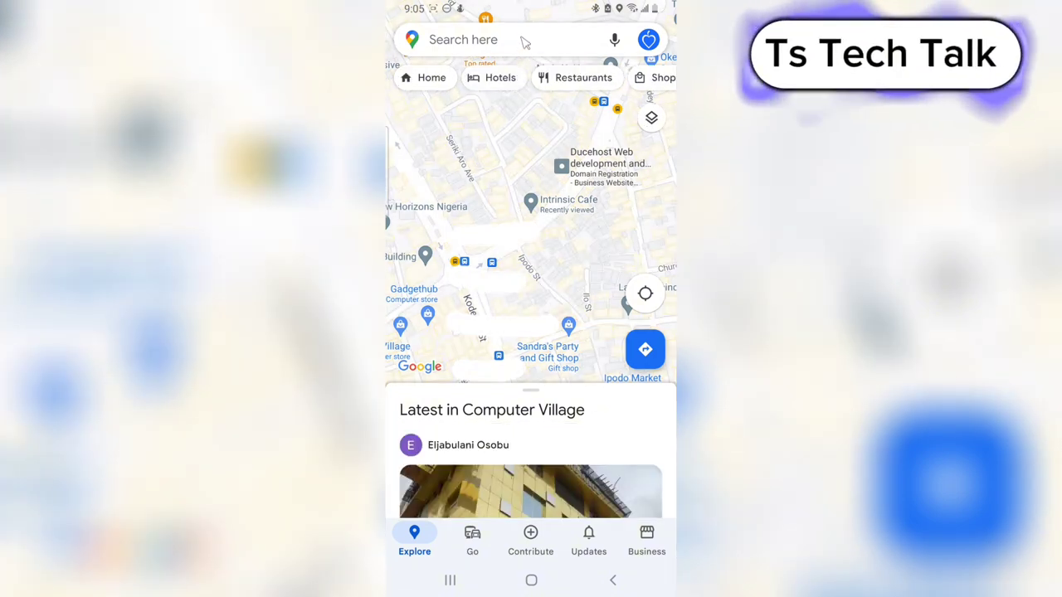
- Search 'intrinsic', view the full Intrinsic Cafe listing, then close it back to the map
left_click(526, 40)
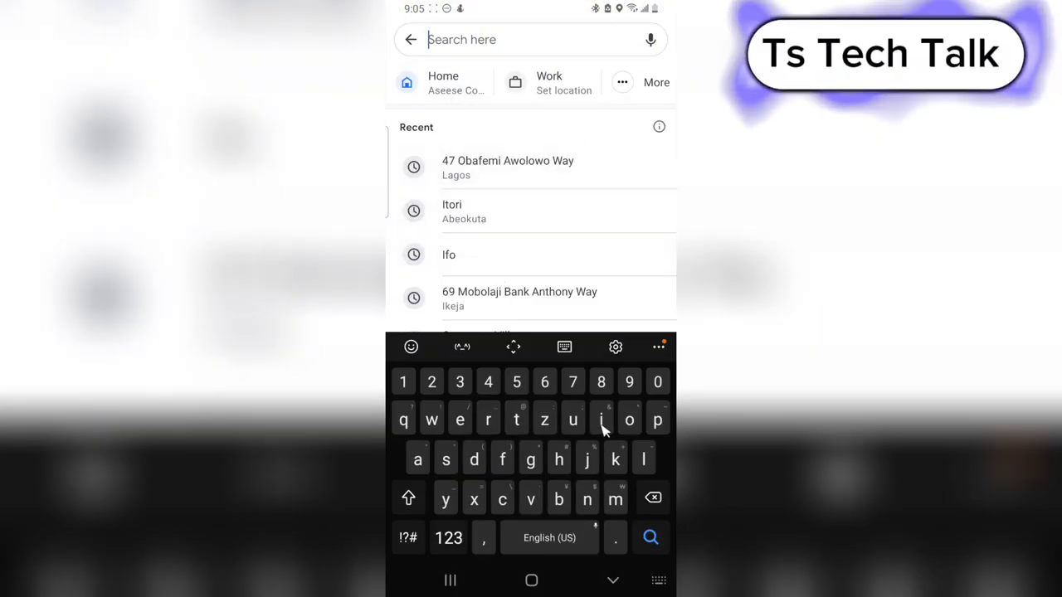
type("in")
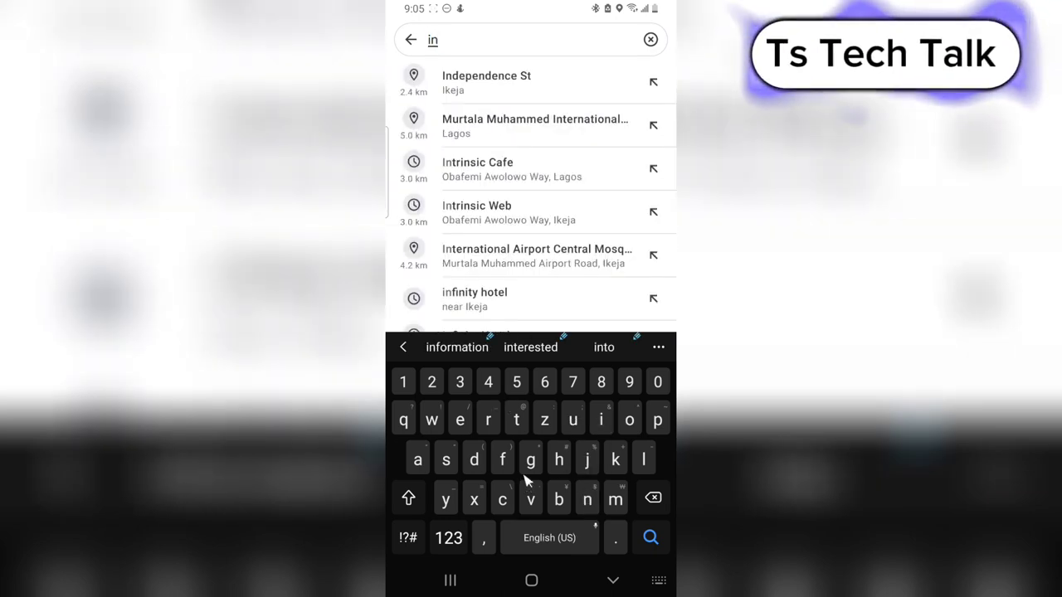
type("tr")
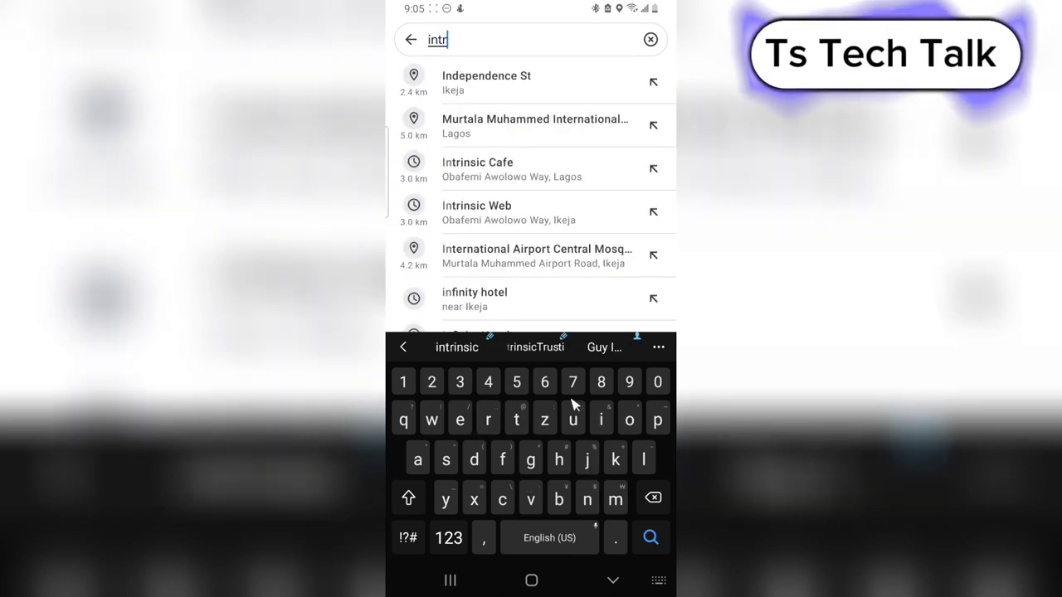
left_click(457, 347)
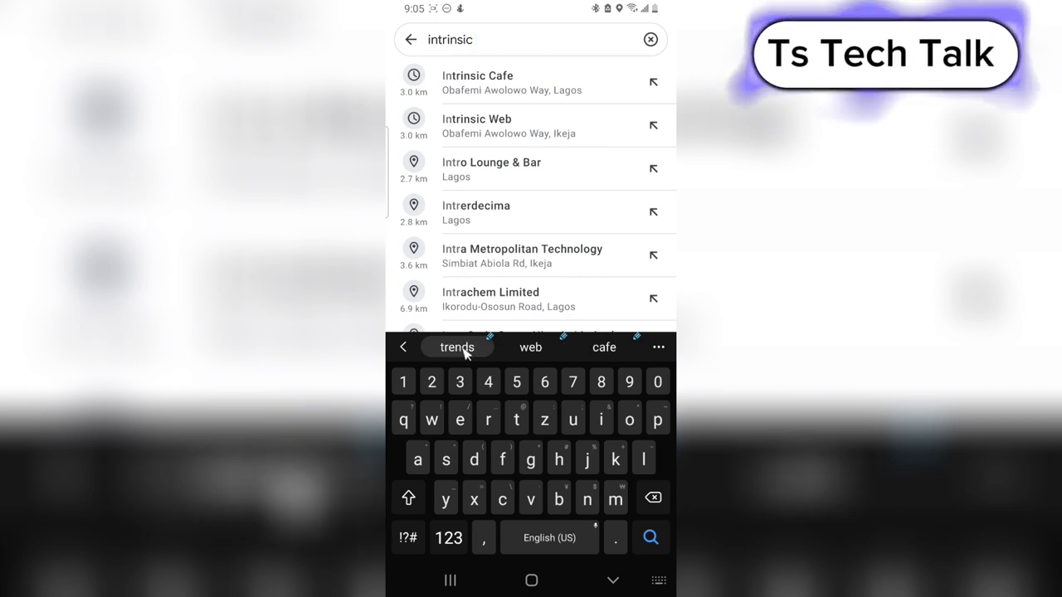
left_click(457, 346)
key("BackSpace")
key("BackSpace")
key("BackSpace")
key("BackSpace")
key("BackSpace")
key("BackSpace")
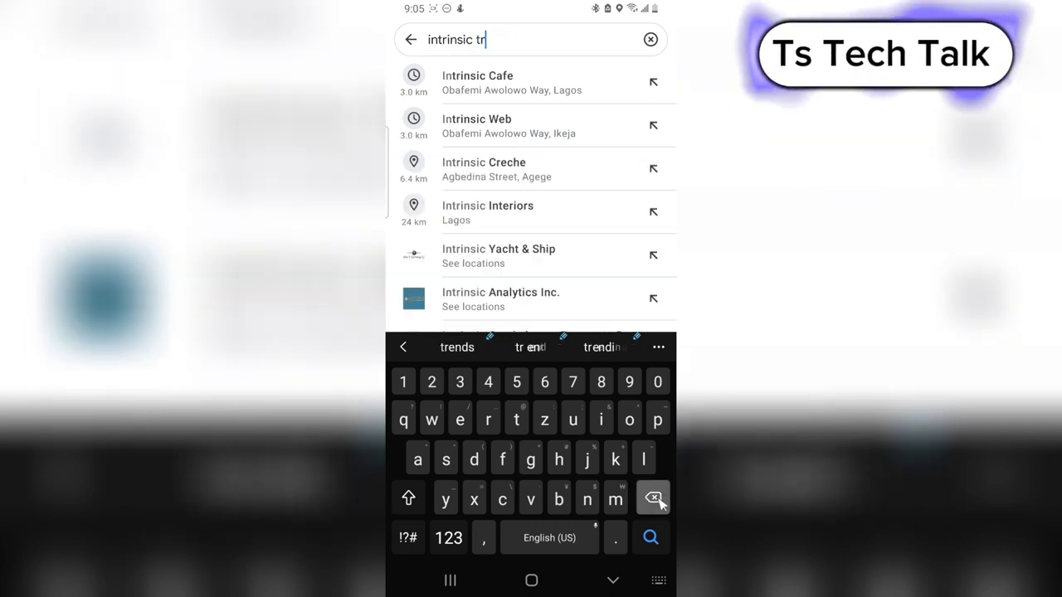
left_click(531, 93)
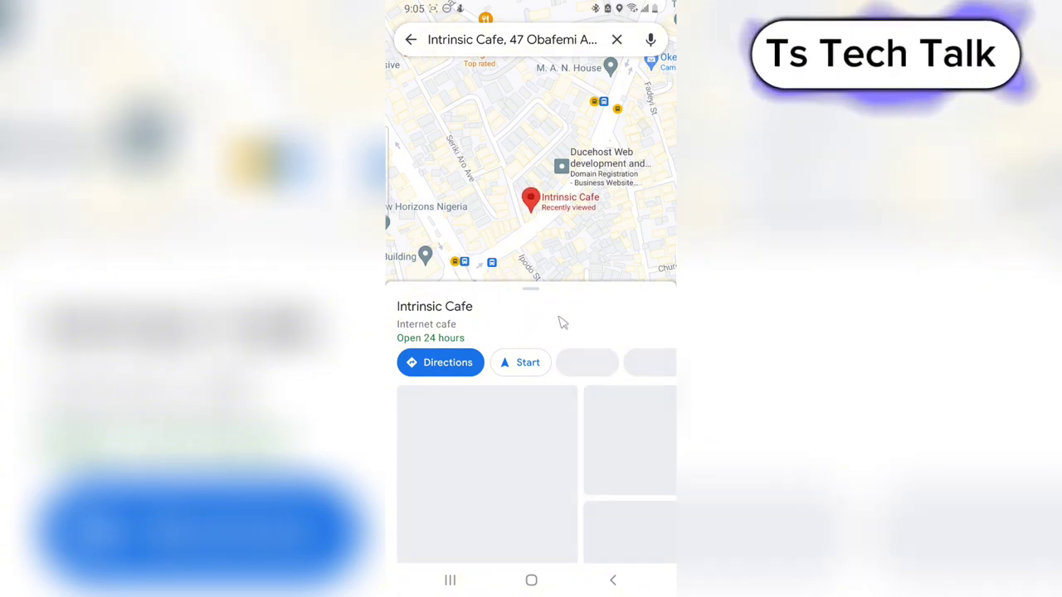
left_click(547, 316)
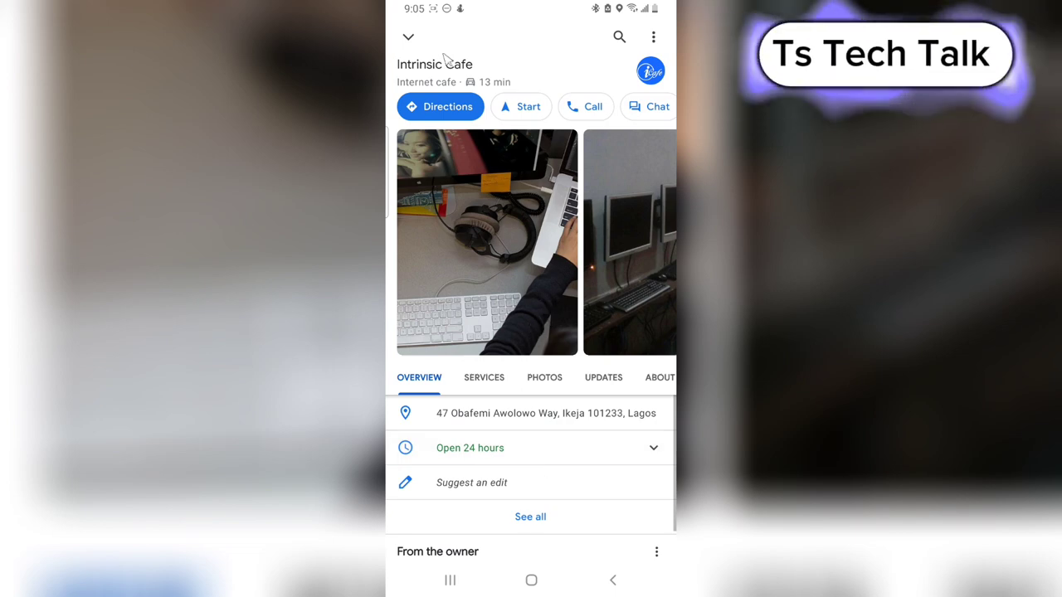
left_click(408, 37)
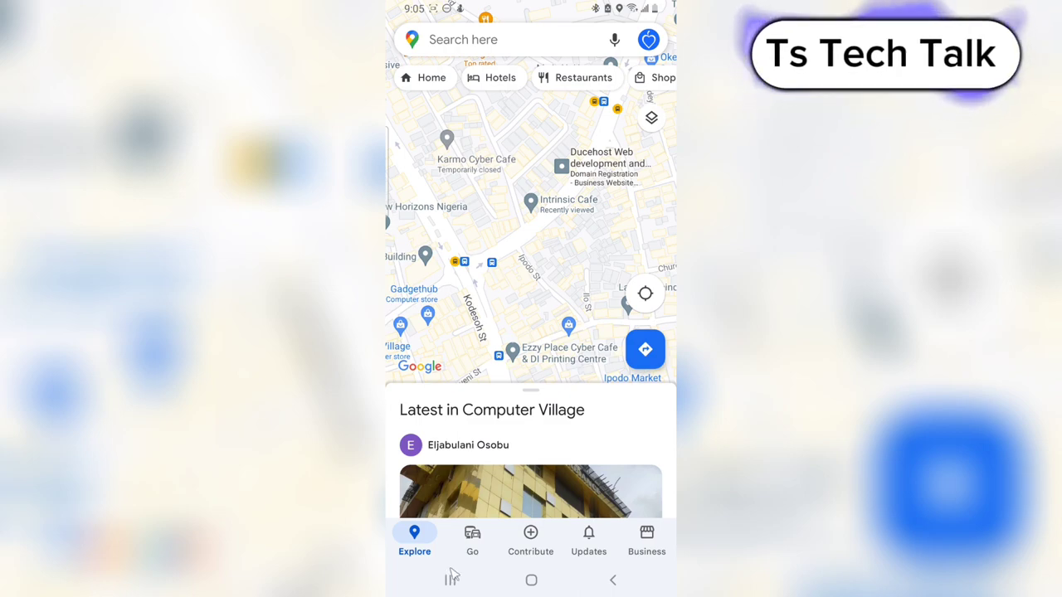
left_click(452, 578)
- Reopen Google Maps, refresh the account's business profile list, and return to Explore
left_click(668, 239)
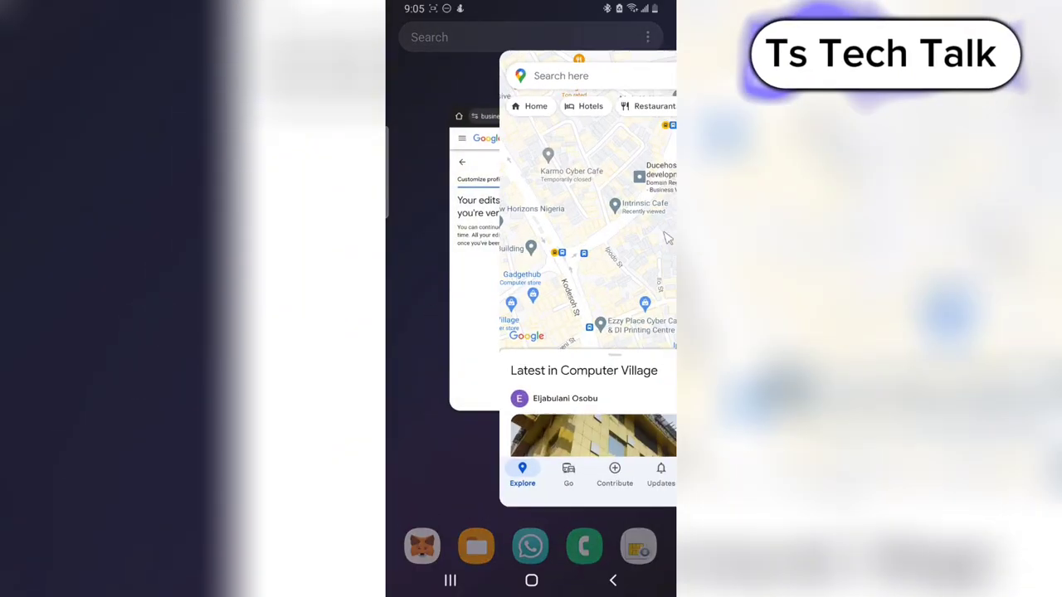
left_click(647, 538)
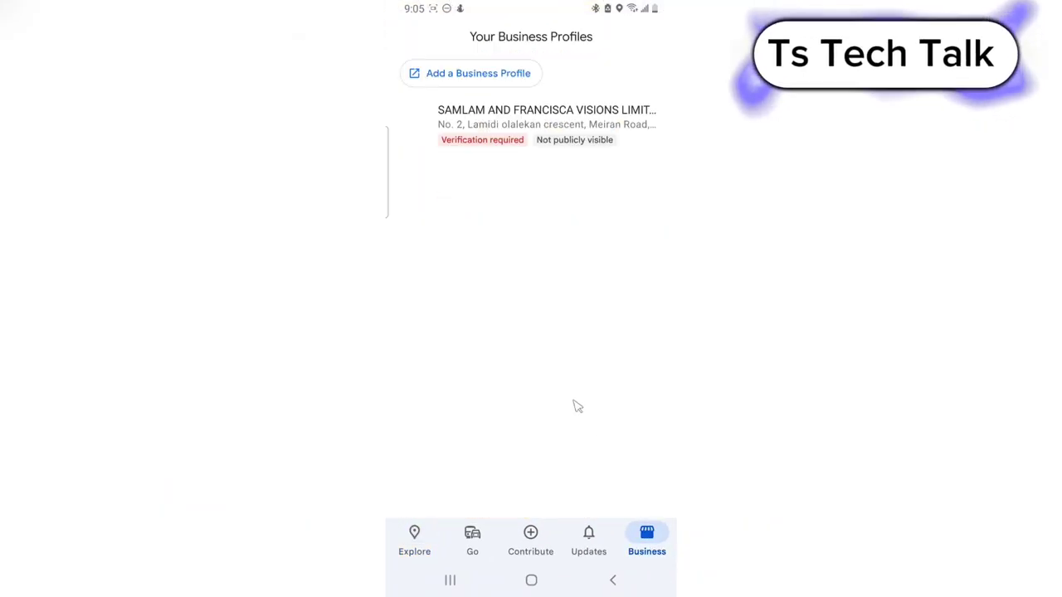
left_click(469, 158)
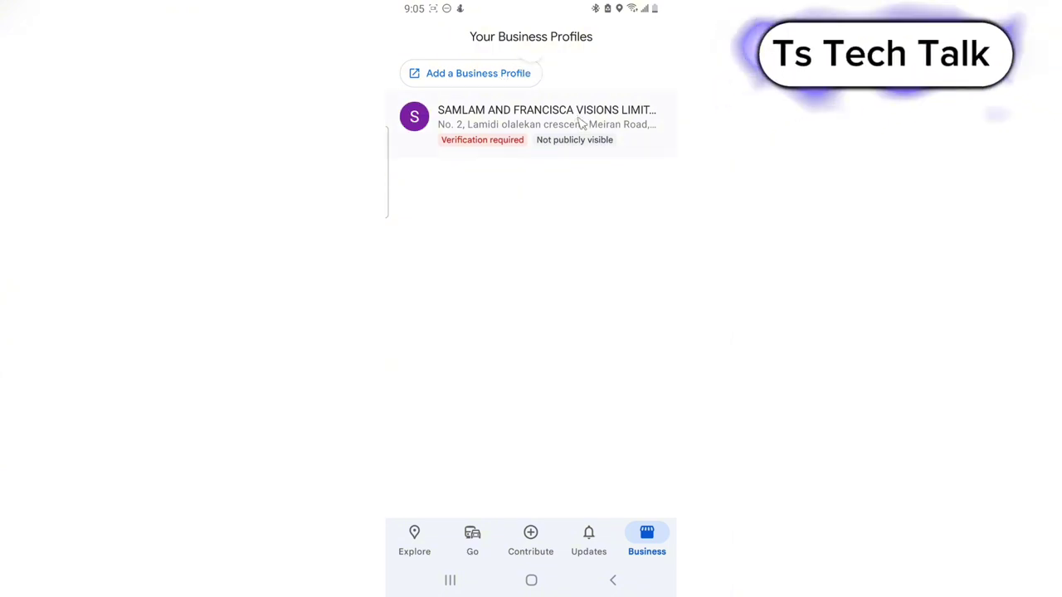
left_click_drag(613, 73, 612, 274)
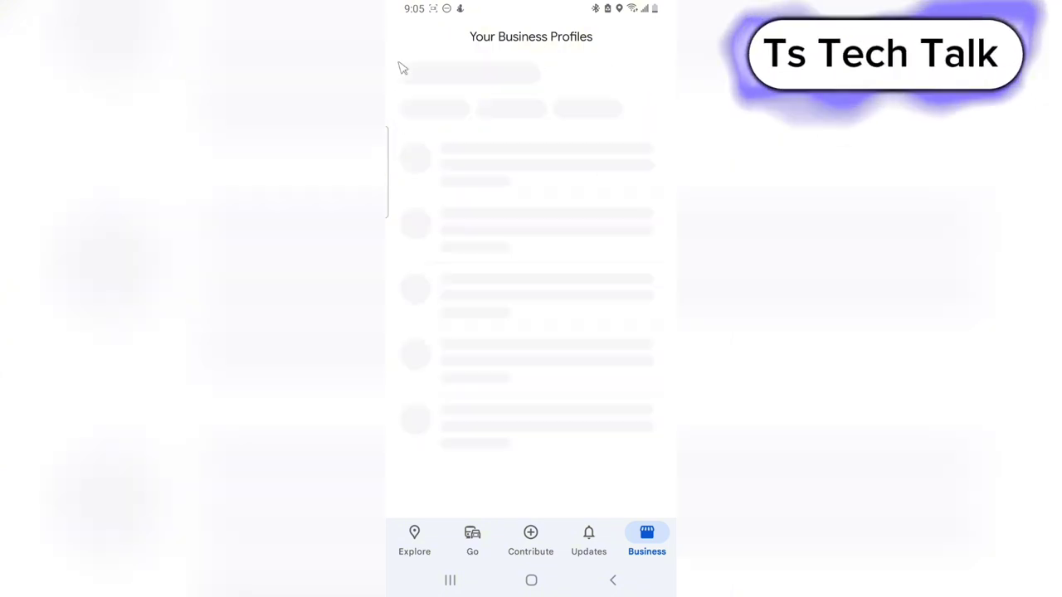
left_click(492, 72)
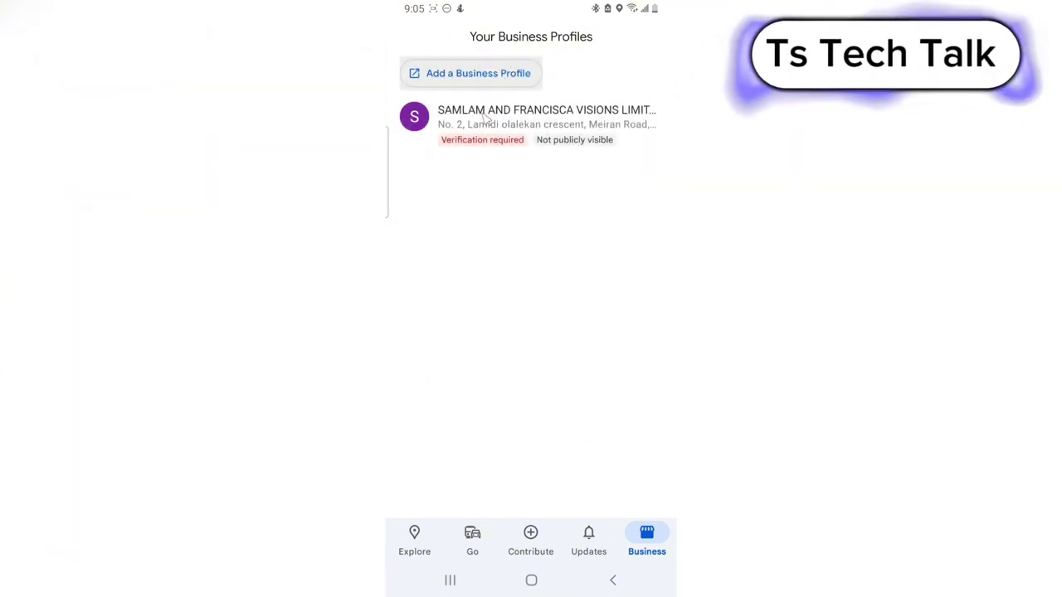
left_click(612, 579)
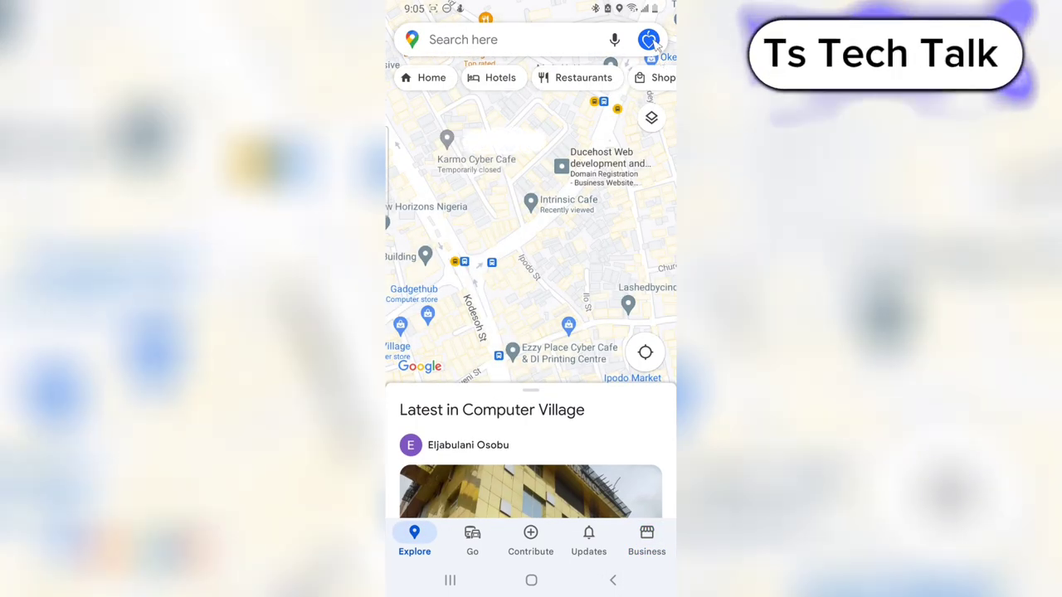
- Switch Google Maps to another signed-in Google account
left_click(649, 39)
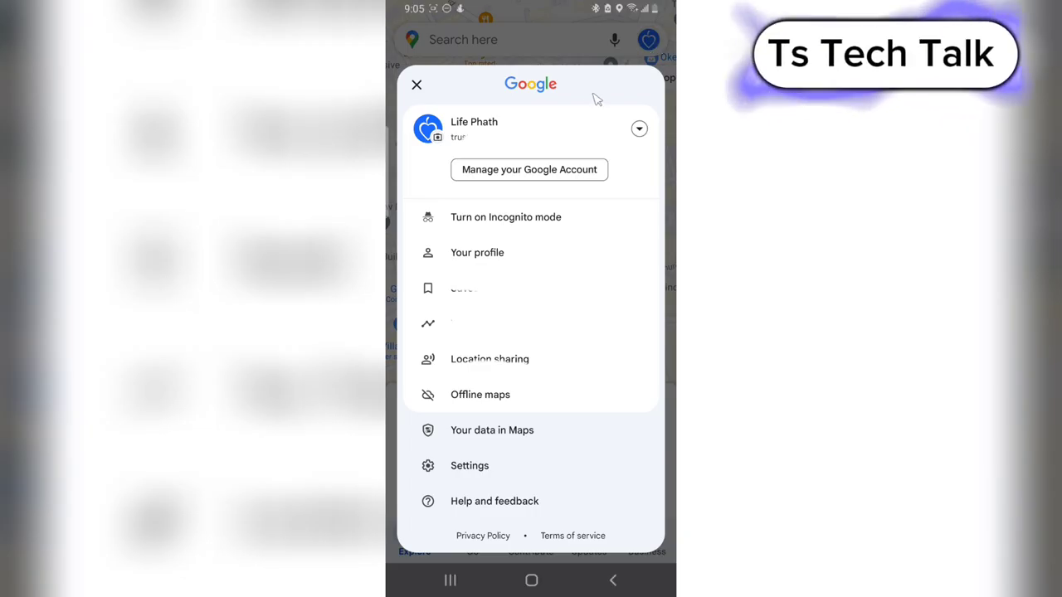
left_click(638, 128)
left_click(497, 265)
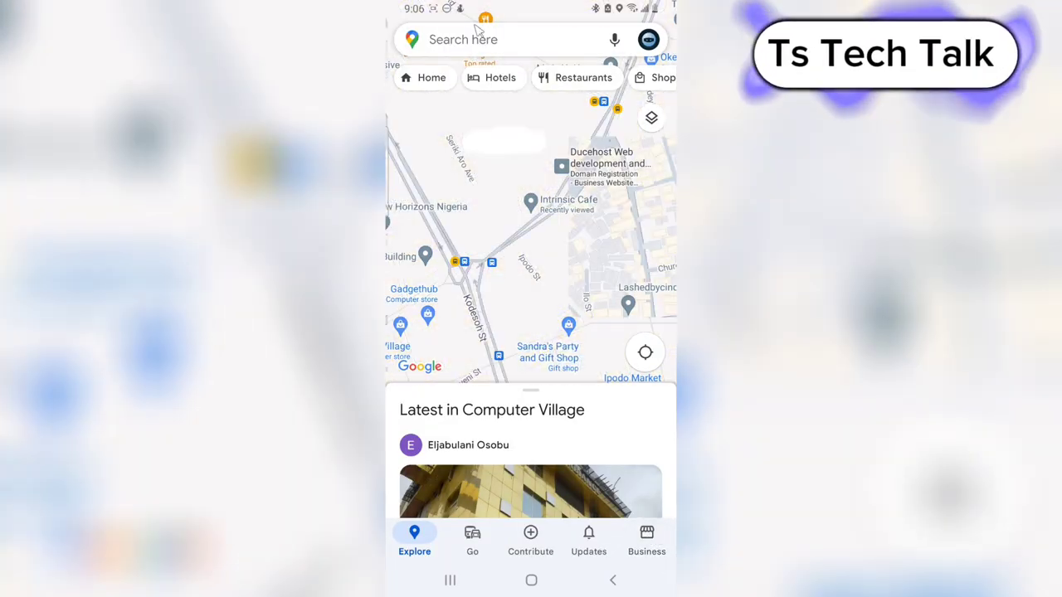
- Reopen Intrinsic Cafe from recent searches, confirm it's a managed profile with 218 interactions, return
left_click(479, 37)
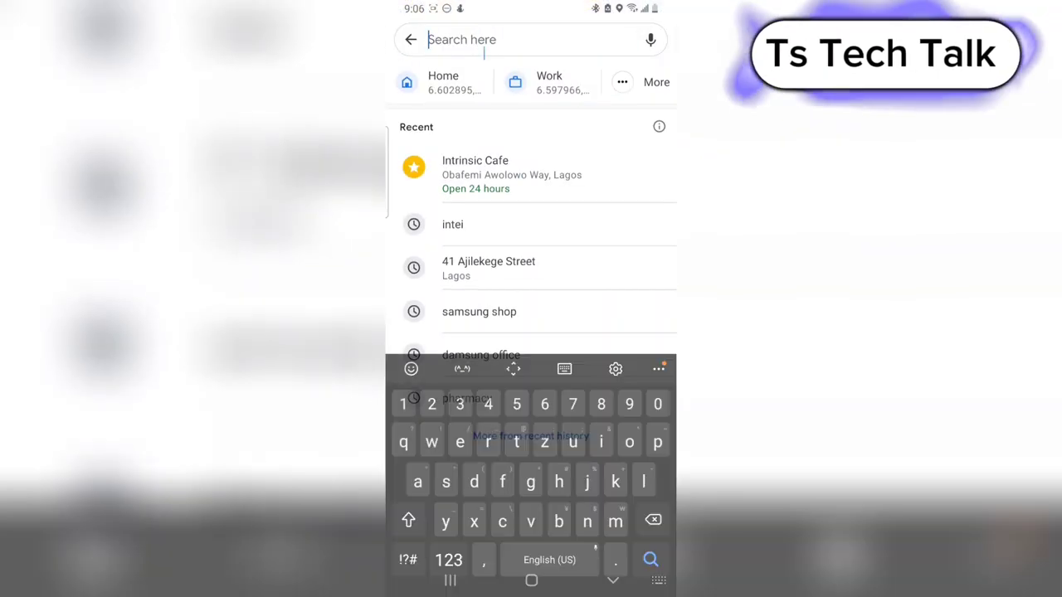
left_click(498, 174)
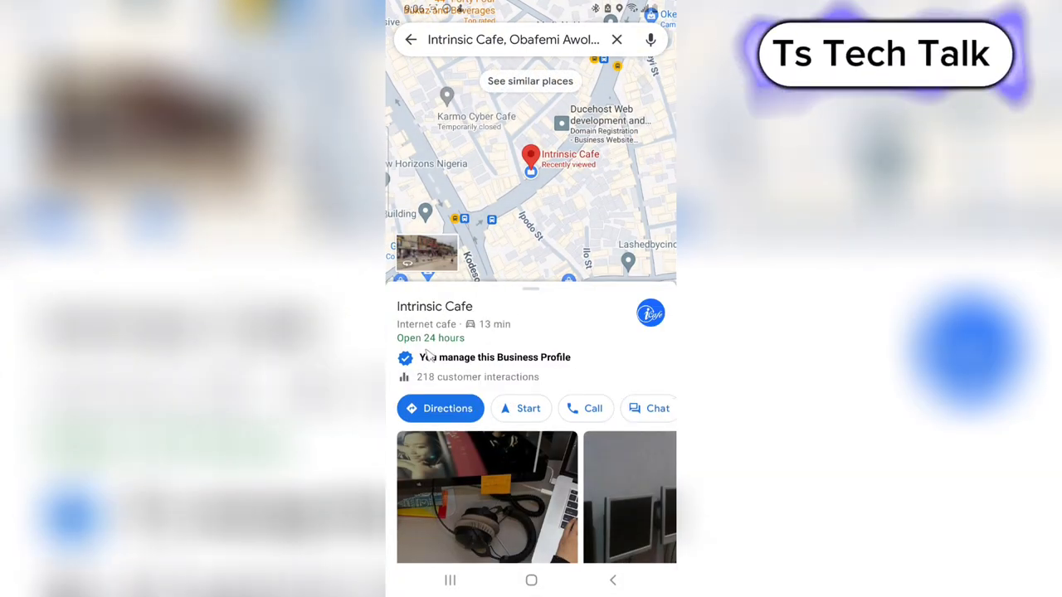
mouse_move(407, 351)
left_mouse_down()
mouse_move(406, 378)
mouse_move(423, 366)
mouse_move(410, 350)
left_mouse_up()
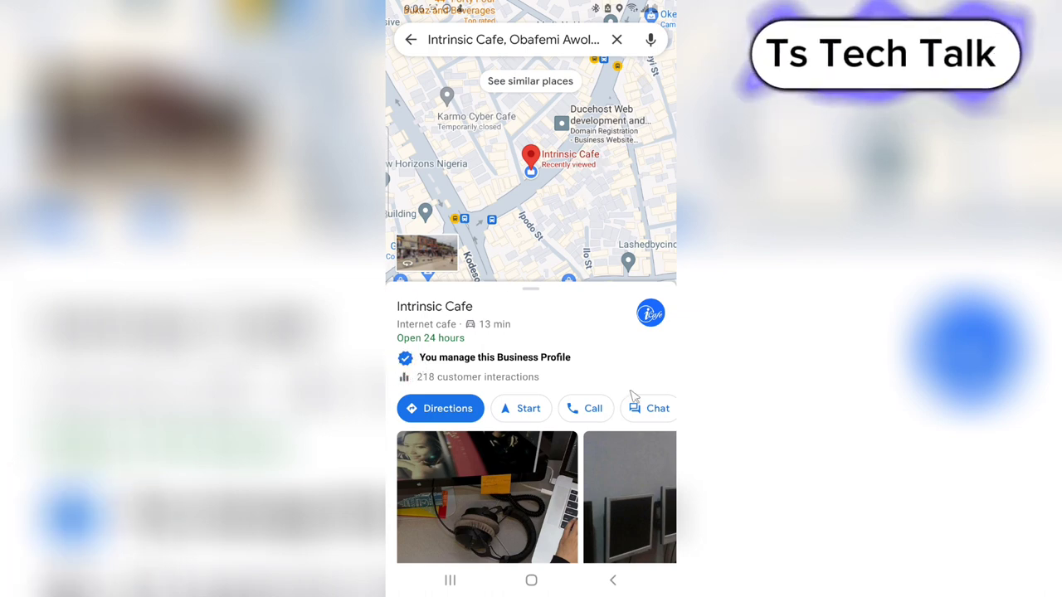
left_click(614, 583)
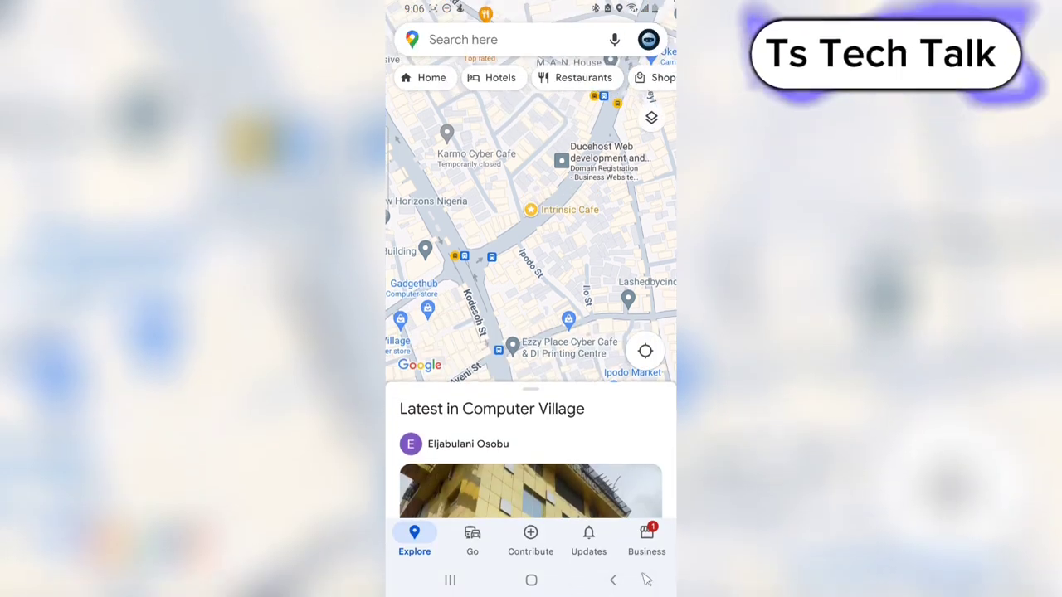
- List the 2 managed Business Profiles: Intrinsic Cafe verified, Wishes and wonders restaurant needing verification
left_click(646, 540)
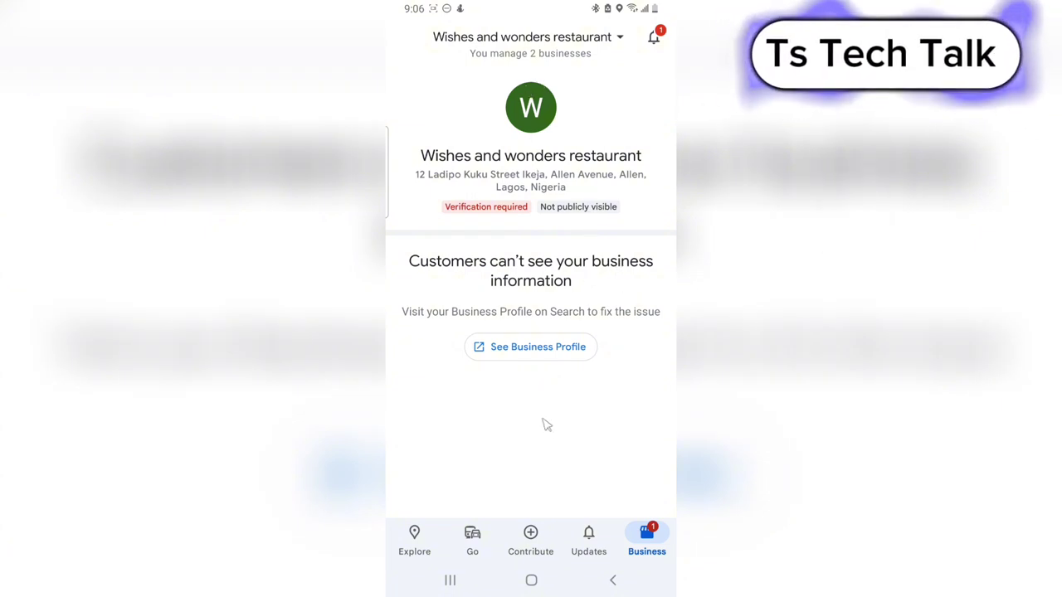
left_click(620, 36)
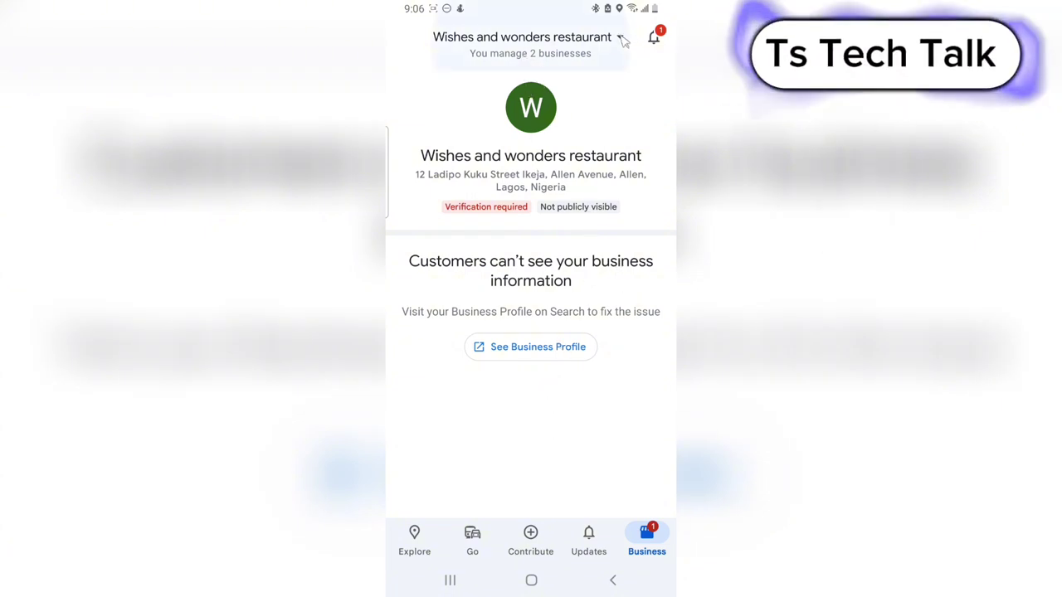